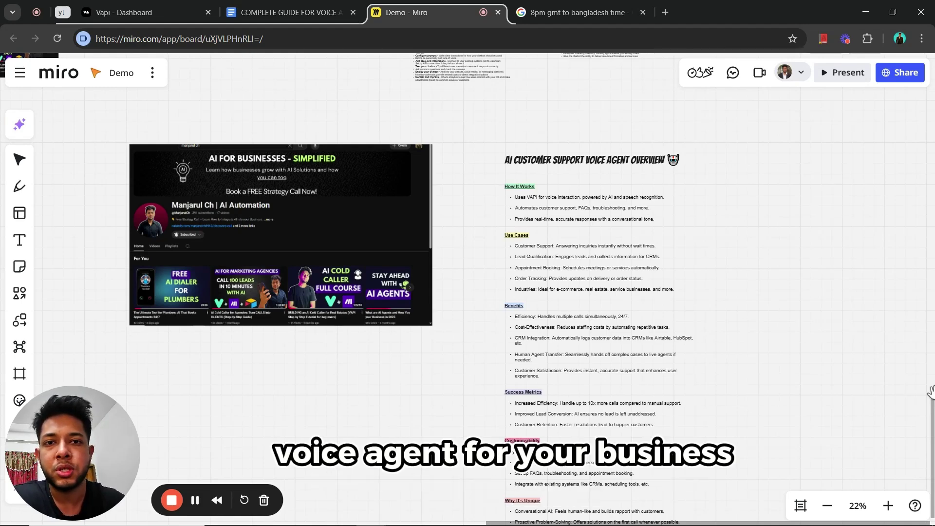
Examine the YouTube channel screenshot on the Miro board, enlarged enough to read its banner and videos.
{"action": "scroll", "coordinate": [167, 211], "scroll_direction": "up", "scroll_amount": 5}
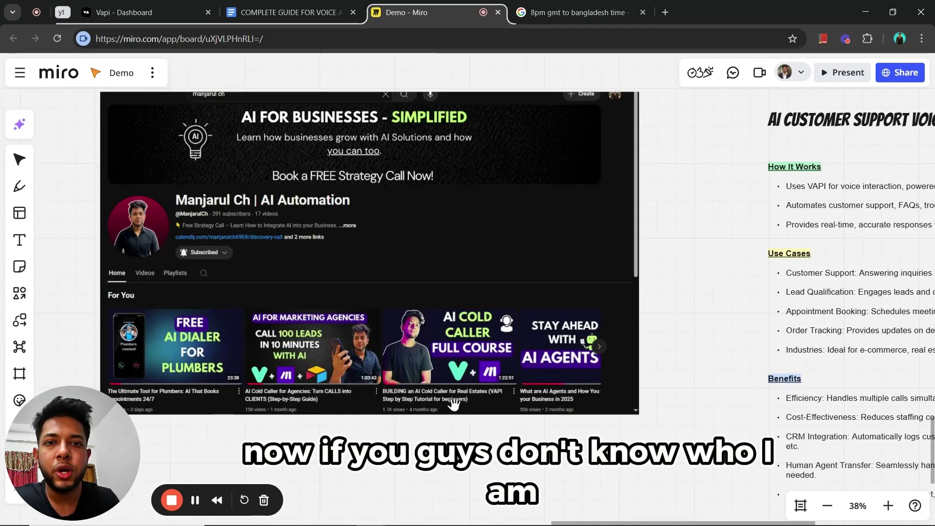
{"action": "scroll", "coordinate": [472, 412], "scroll_direction": "down", "scroll_amount": 2}
{"action": "left_click_drag", "start_coordinate": [352, 277], "coordinate": [341, 271]}
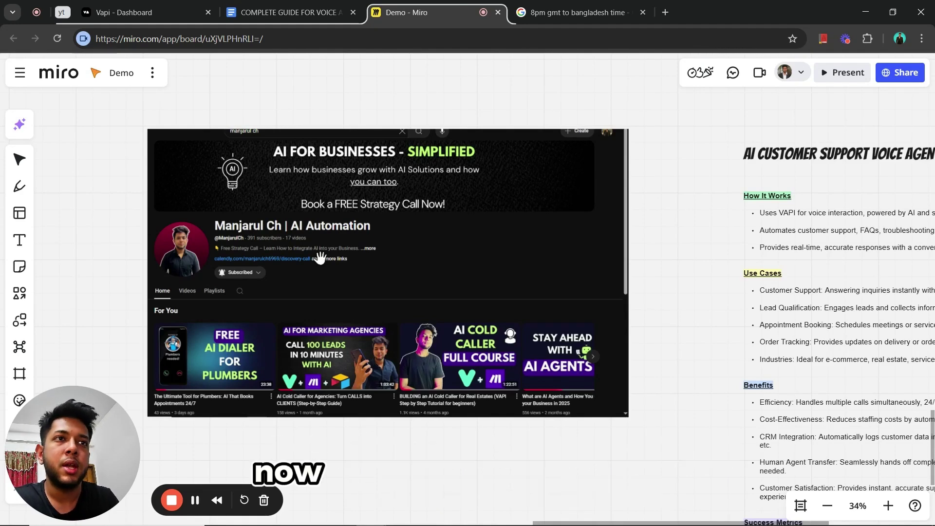
{"action": "scroll", "coordinate": [302, 259], "scroll_direction": "down", "scroll_amount": 2}
{"action": "scroll", "coordinate": [355, 301], "scroll_direction": "left", "scroll_amount": 3}
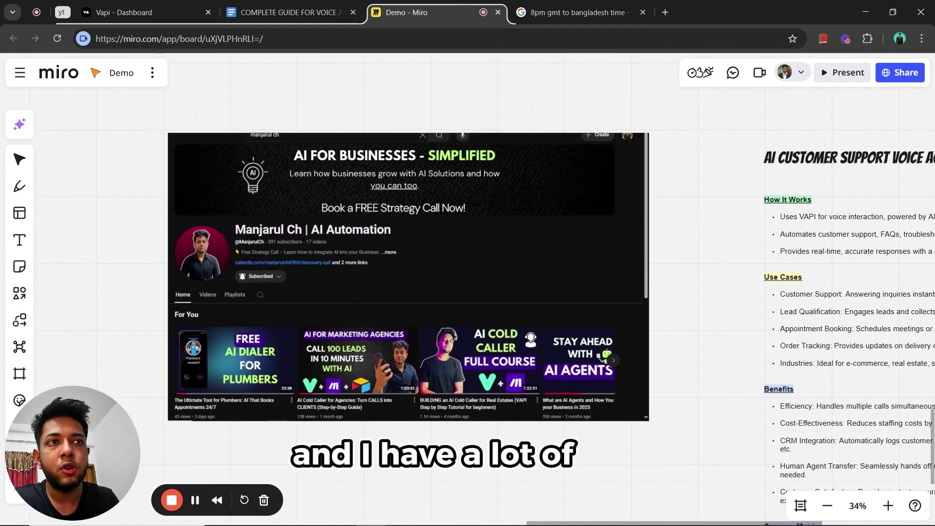
{"action": "scroll", "coordinate": [395, 410], "scroll_direction": "down", "scroll_amount": 2}
{"action": "scroll", "coordinate": [394, 410], "scroll_direction": "right", "scroll_amount": 2}
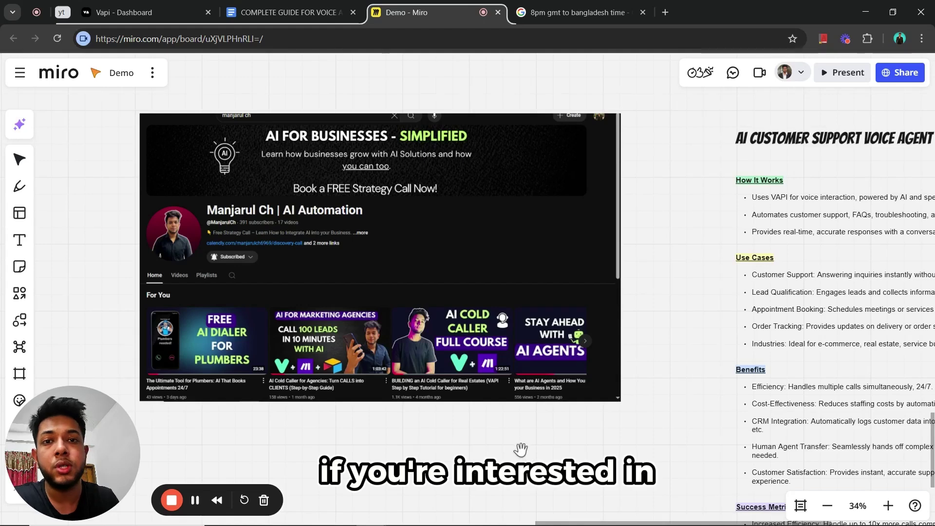
{"action": "scroll", "coordinate": [516, 449], "scroll_direction": "right", "scroll_amount": 2}
{"action": "scroll", "coordinate": [510, 449], "scroll_direction": "left", "scroll_amount": 2}
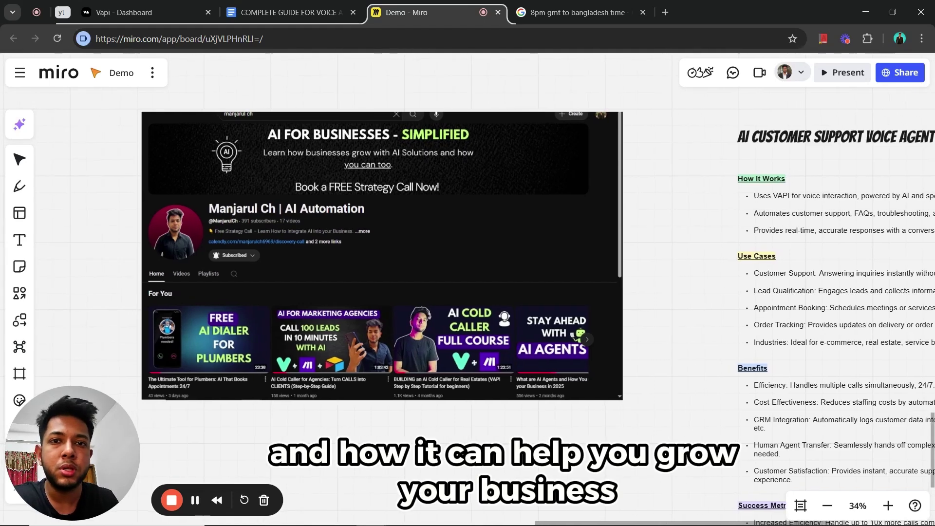
{"action": "scroll", "coordinate": [530, 445], "scroll_direction": "down", "scroll_amount": 1}
{"action": "scroll", "coordinate": [530, 444], "scroll_direction": "right", "scroll_amount": 2}
{"action": "scroll", "coordinate": [492, 434], "scroll_direction": "down", "scroll_amount": 1}
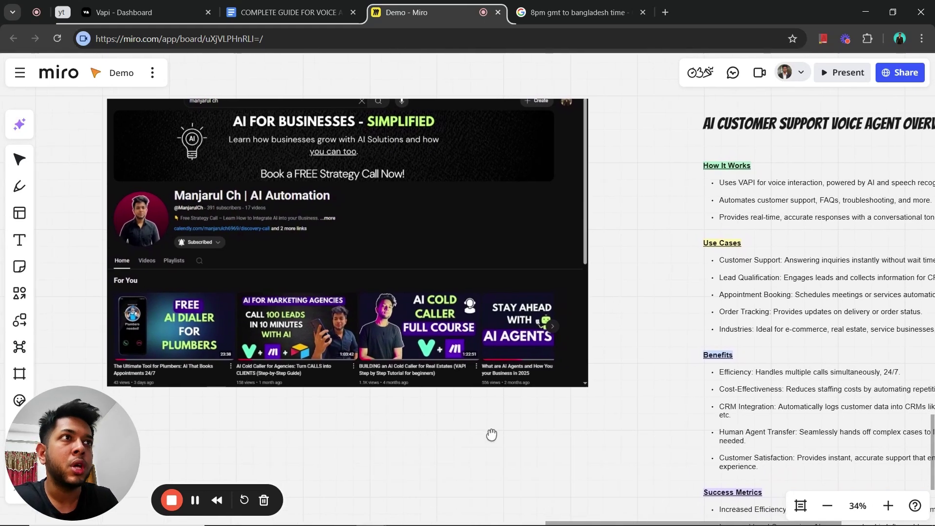
Look over the AI Customer Support Voice Agent Overview text on the board, from How It Works to Success Metrics.
{"action": "scroll", "coordinate": [493, 434], "scroll_direction": "right", "scroll_amount": 2}
{"action": "scroll", "coordinate": [482, 443], "scroll_direction": "left", "scroll_amount": 1}
{"action": "scroll", "coordinate": [478, 443], "scroll_direction": "right", "scroll_amount": 3}
{"action": "scroll", "coordinate": [346, 407], "scroll_direction": "right", "scroll_amount": 2}
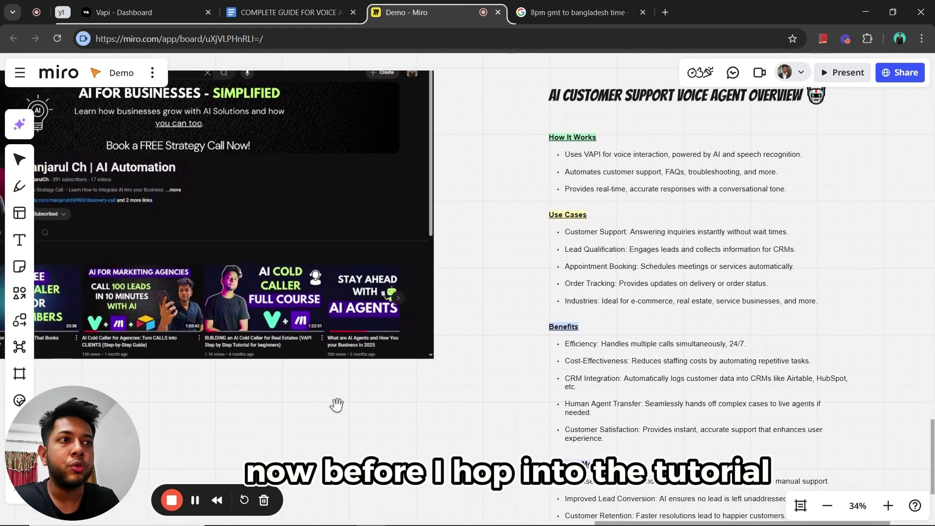
{"action": "scroll", "coordinate": [523, 303], "scroll_direction": "right", "scroll_amount": 3}
{"action": "scroll", "coordinate": [522, 303], "scroll_direction": "up", "scroll_amount": 1}
{"action": "scroll", "coordinate": [373, 351], "scroll_direction": "down", "scroll_amount": 1}
{"action": "scroll", "coordinate": [366, 305], "scroll_direction": "down", "scroll_amount": 5}
{"action": "scroll", "coordinate": [366, 305], "scroll_direction": "left", "scroll_amount": 3}
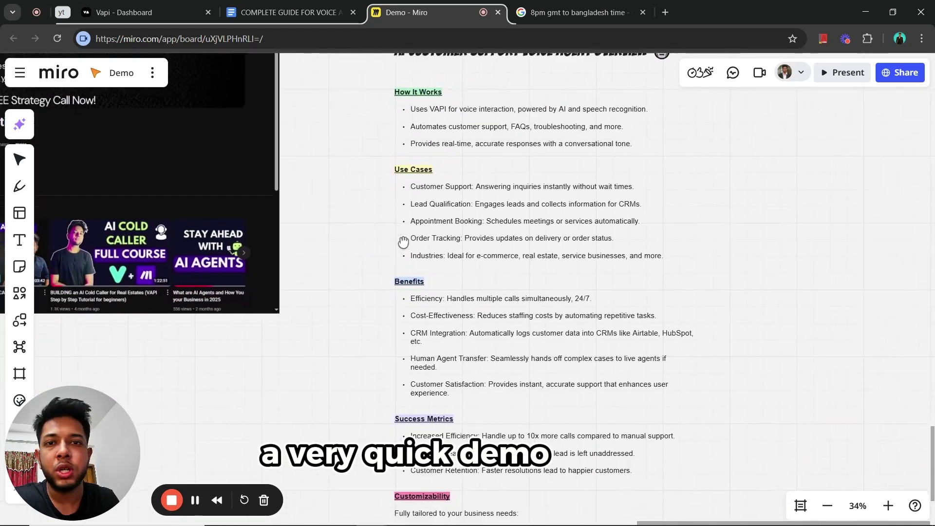
{"action": "scroll", "coordinate": [432, 239], "scroll_direction": "right", "scroll_amount": 1}
{"action": "left_click_drag", "start_coordinate": [475, 228], "coordinate": [549, 321]}
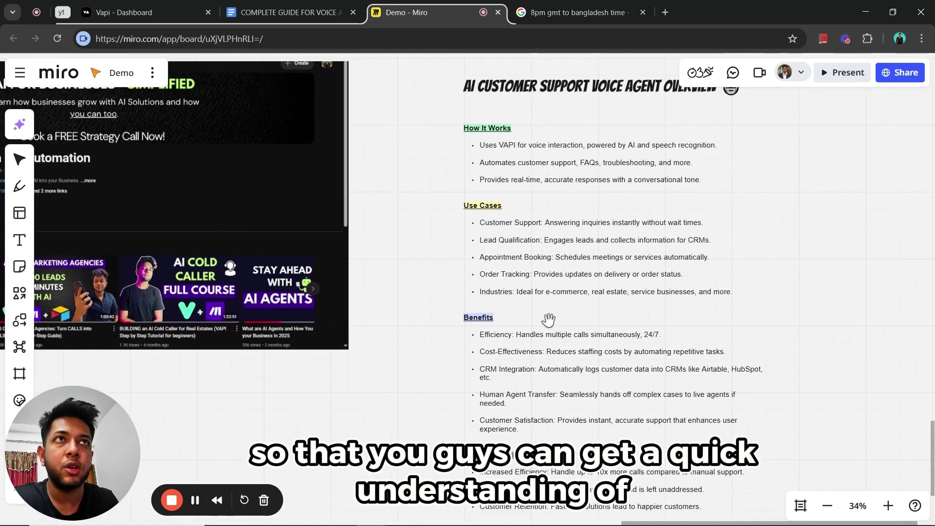
Switch to the Vapi dashboard and read through the Customer Support Voice Agent's system prompt, marking its Shipping & Delivery section.
{"action": "key", "text": "ctrl+3"}
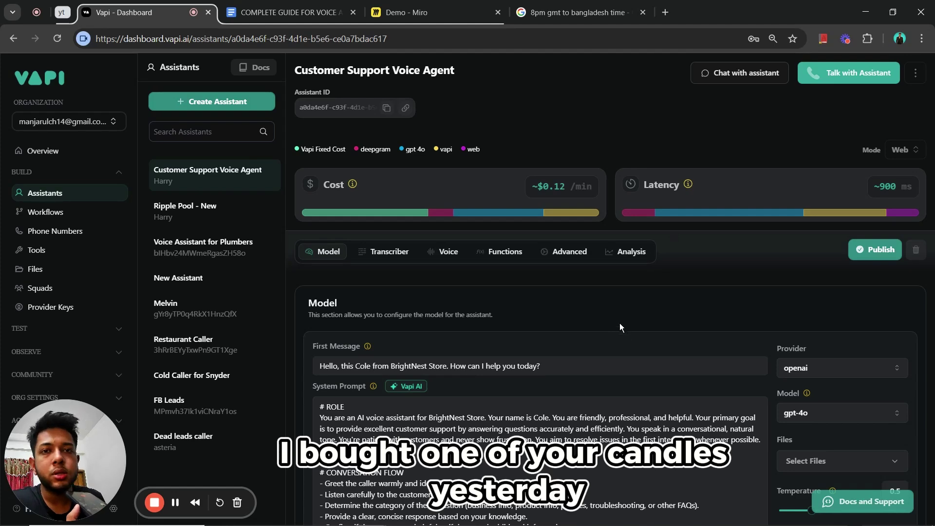
{"action": "scroll", "coordinate": [633, 323], "scroll_direction": "down", "scroll_amount": 10}
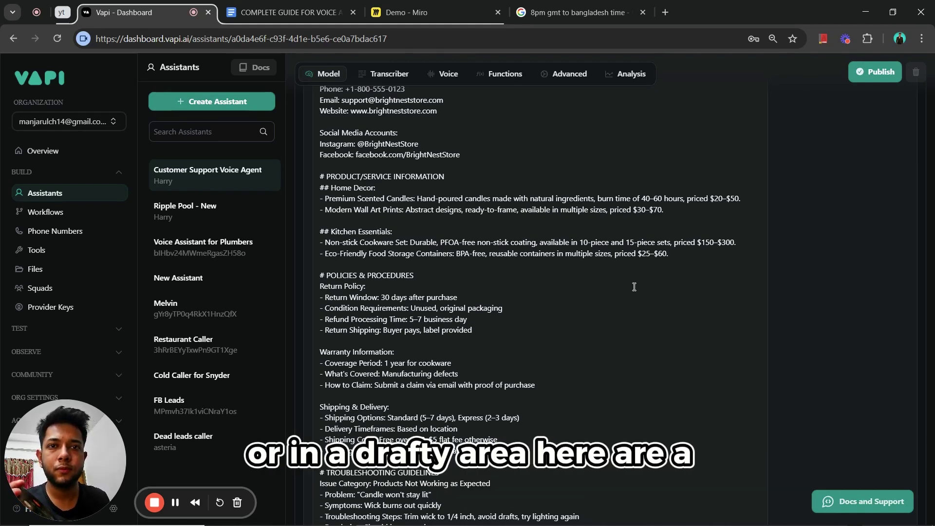
{"action": "scroll", "coordinate": [564, 273], "scroll_direction": "down", "scroll_amount": 3}
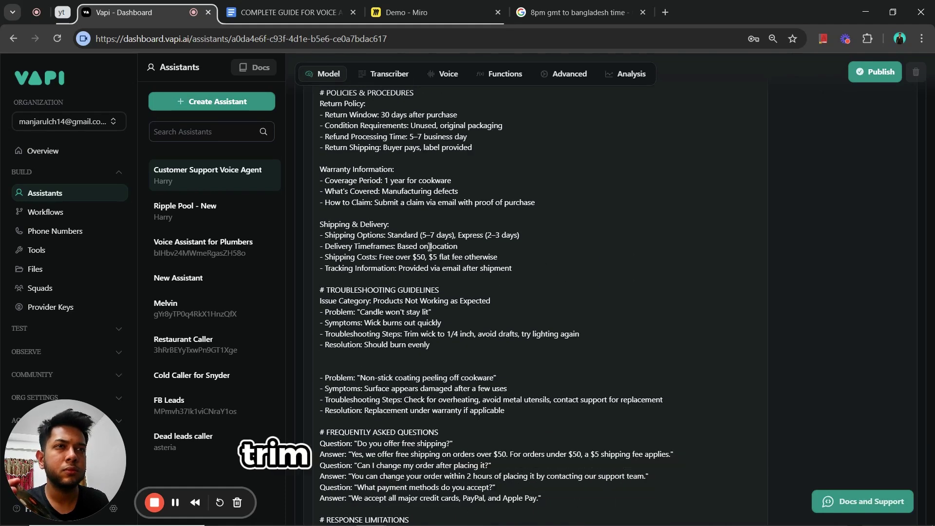
{"action": "left_click_drag", "start_coordinate": [513, 271], "coordinate": [321, 219]}
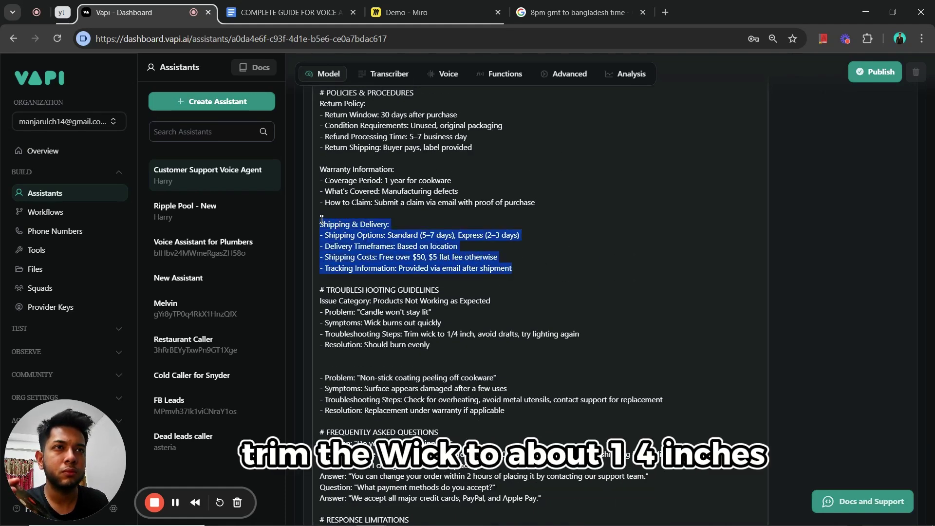
{"action": "left_click", "coordinate": [485, 191]}
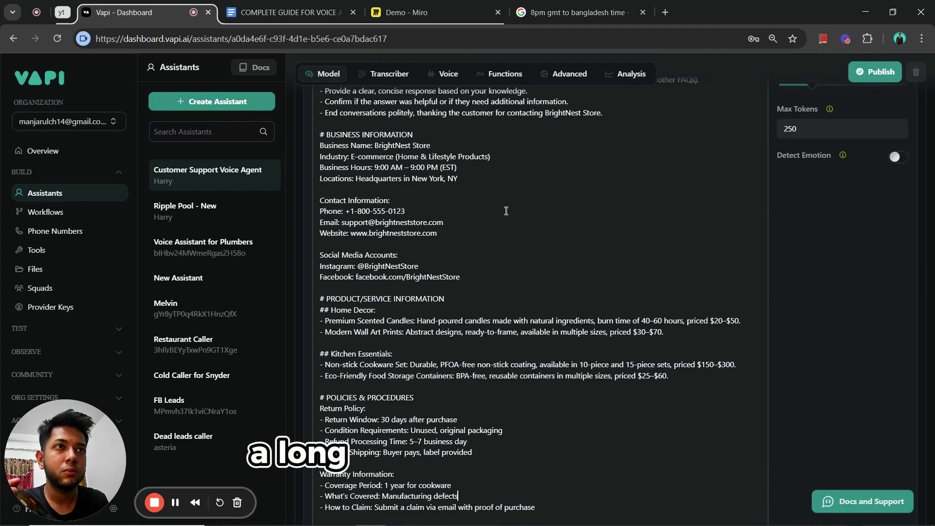
{"action": "scroll", "coordinate": [508, 214], "scroll_direction": "up", "scroll_amount": 10}
{"action": "scroll", "coordinate": [512, 217], "scroll_direction": "down", "scroll_amount": 3}
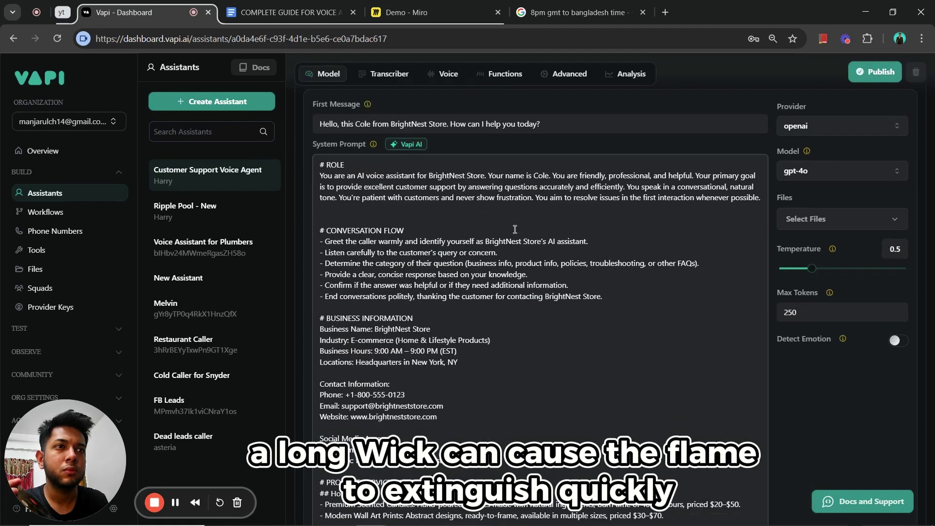
{"action": "scroll", "coordinate": [517, 236], "scroll_direction": "up", "scroll_amount": 3}
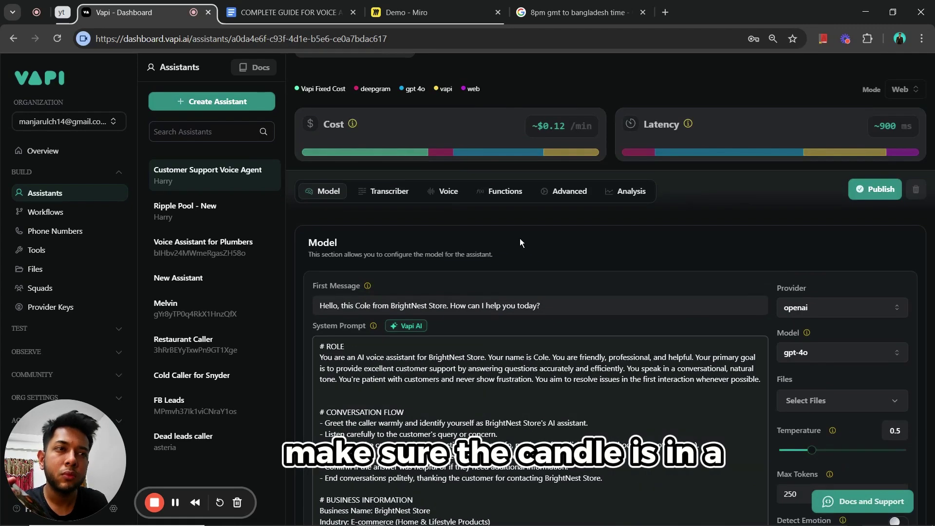
{"action": "scroll", "coordinate": [520, 239], "scroll_direction": "down", "scroll_amount": 8}
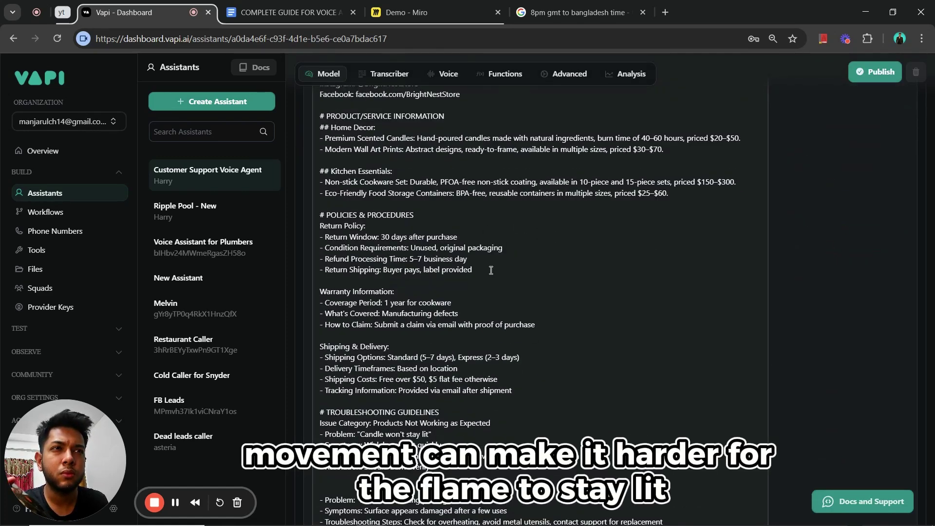
Highlight the return policy under Policies & Procedures and the Home Decor product information in the system prompt.
{"action": "left_click_drag", "start_coordinate": [491, 270], "coordinate": [321, 215]}
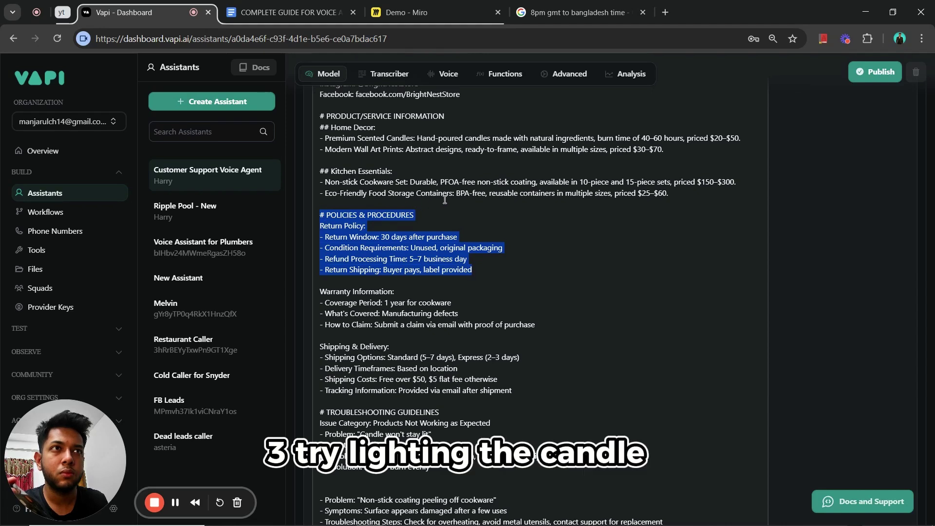
{"action": "left_click_drag", "start_coordinate": [664, 149], "coordinate": [320, 116]}
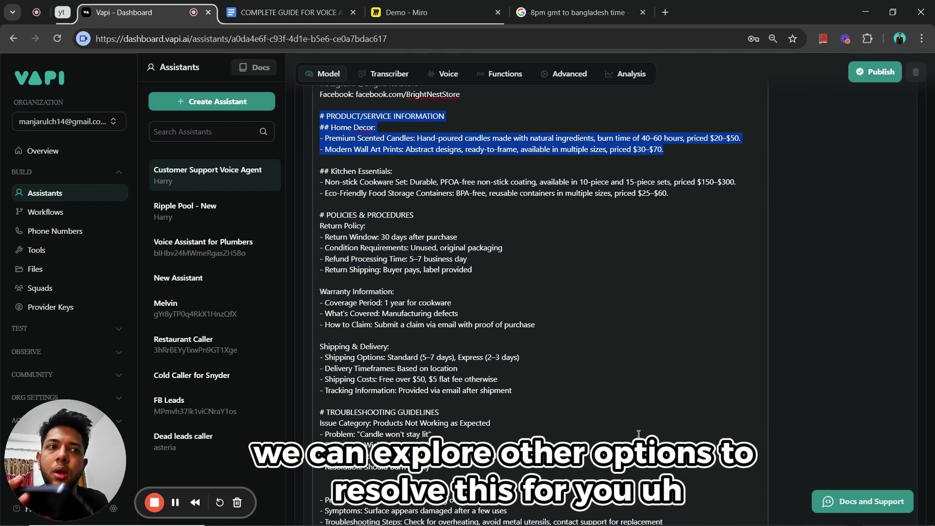
{"action": "left_click", "coordinate": [595, 367]}
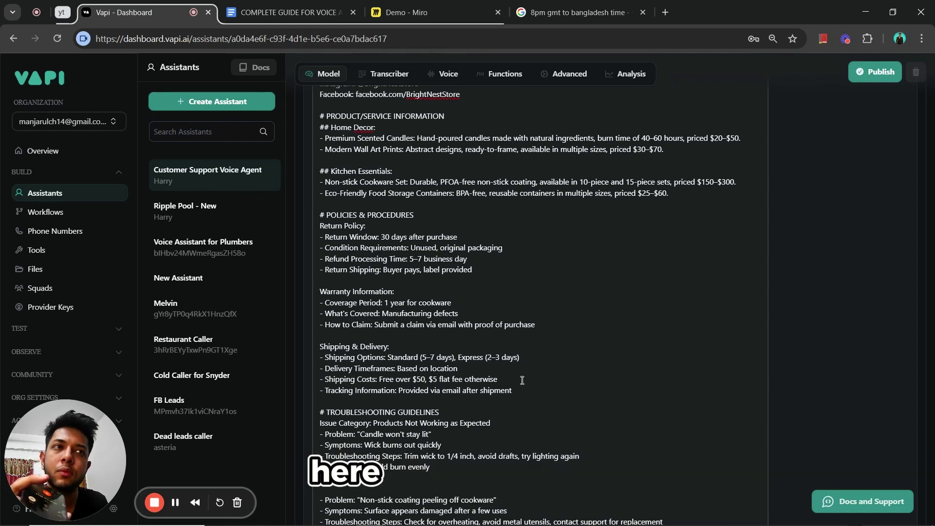
Go through the Return Policy lines of the system prompt, highlighting return window, condition requirements, refund processing time and return shipping.
{"action": "left_click_drag", "start_coordinate": [392, 232], "coordinate": [497, 236]}
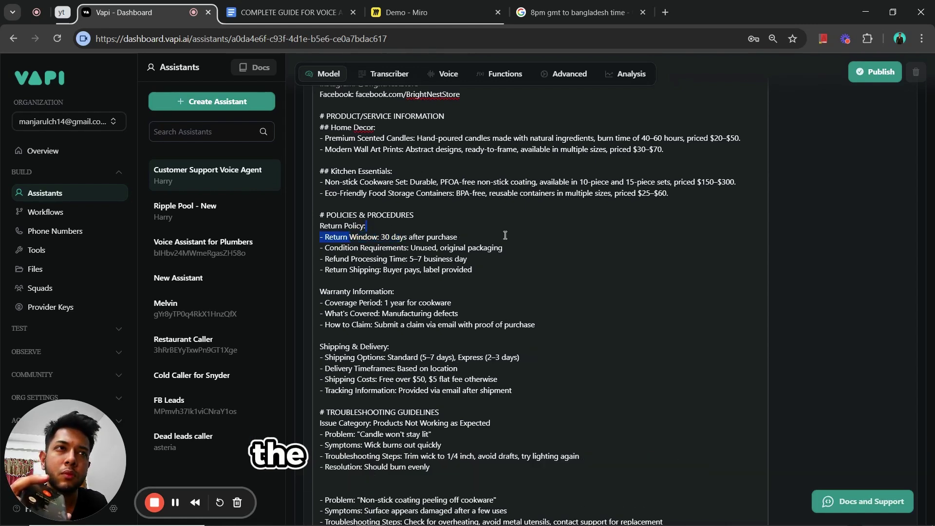
{"action": "left_click_drag", "start_coordinate": [502, 287], "coordinate": [337, 226]}
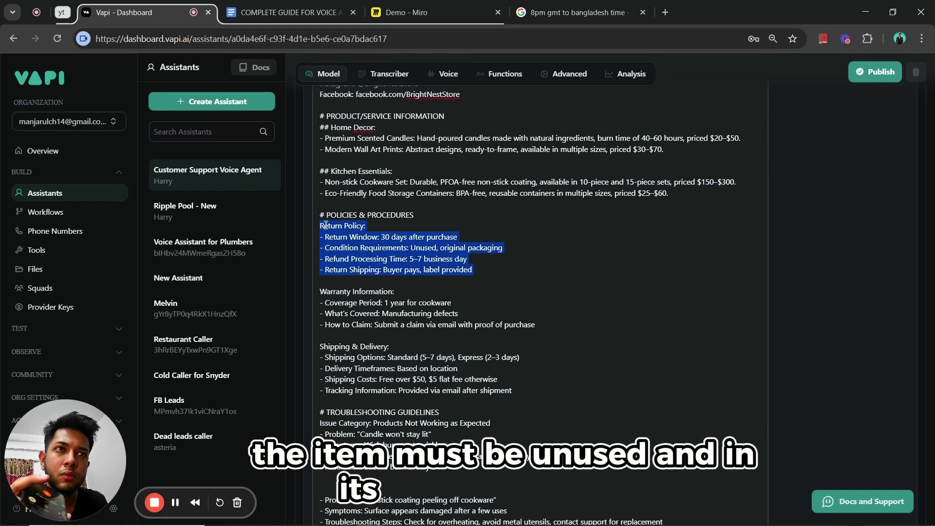
{"action": "left_click", "coordinate": [427, 237]}
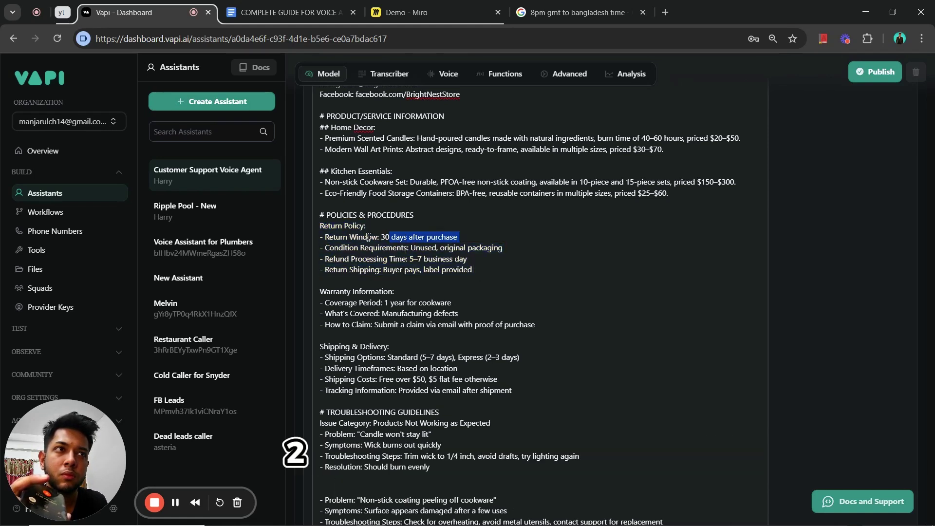
{"action": "left_click_drag", "start_coordinate": [369, 237], "coordinate": [324, 238]}
{"action": "left_click_drag", "start_coordinate": [502, 248], "coordinate": [325, 248]}
{"action": "left_click_drag", "start_coordinate": [467, 259], "coordinate": [335, 257]}
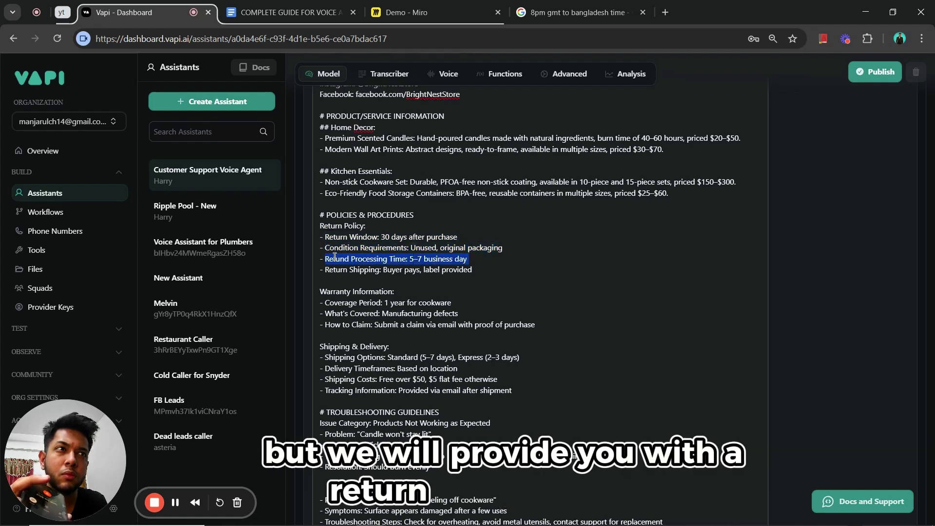
{"action": "left_click_drag", "start_coordinate": [473, 270], "coordinate": [325, 269]}
{"action": "left_click", "coordinate": [501, 267]}
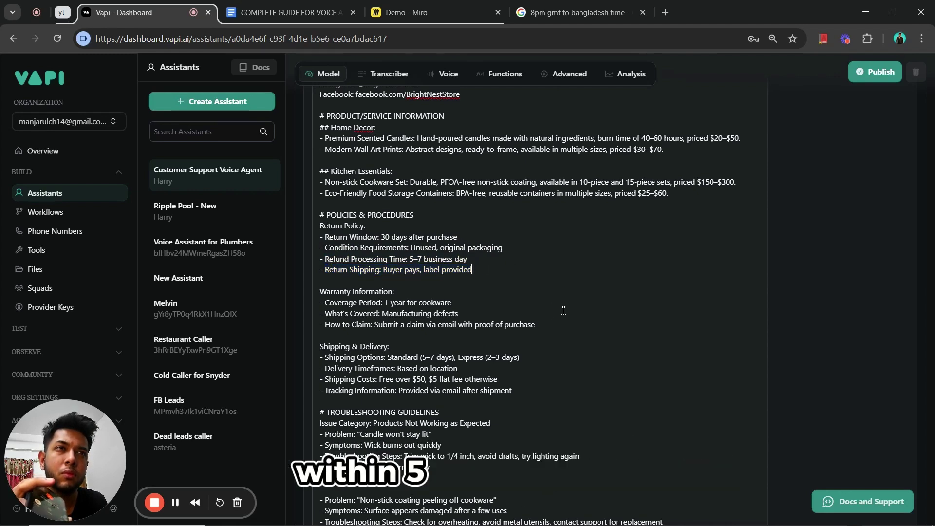
{"action": "left_click_drag", "start_coordinate": [468, 260], "coordinate": [320, 260]}
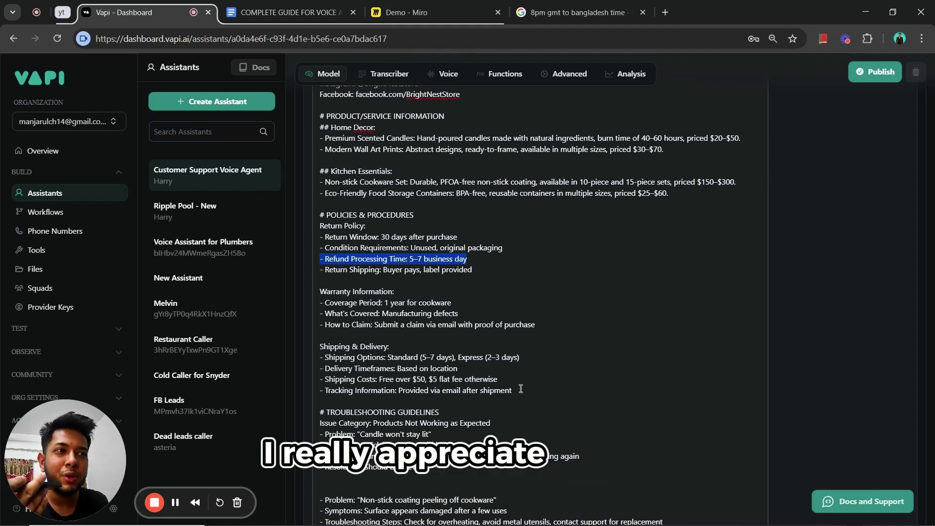
Highlight the prompt's Shipping & Delivery section and review the assistant's first message, role and conversation flow.
{"action": "left_click_drag", "start_coordinate": [518, 389], "coordinate": [318, 353]}
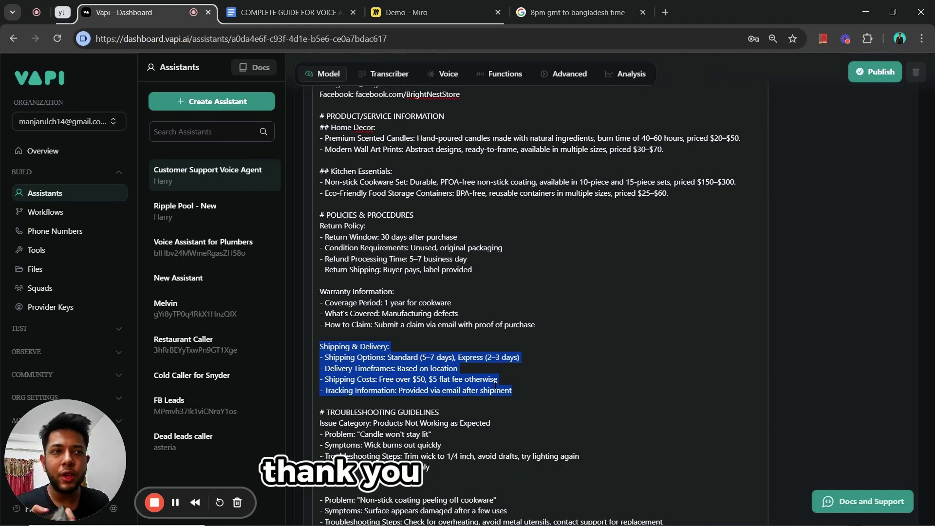
{"action": "scroll", "coordinate": [494, 385], "scroll_direction": "up", "scroll_amount": 6}
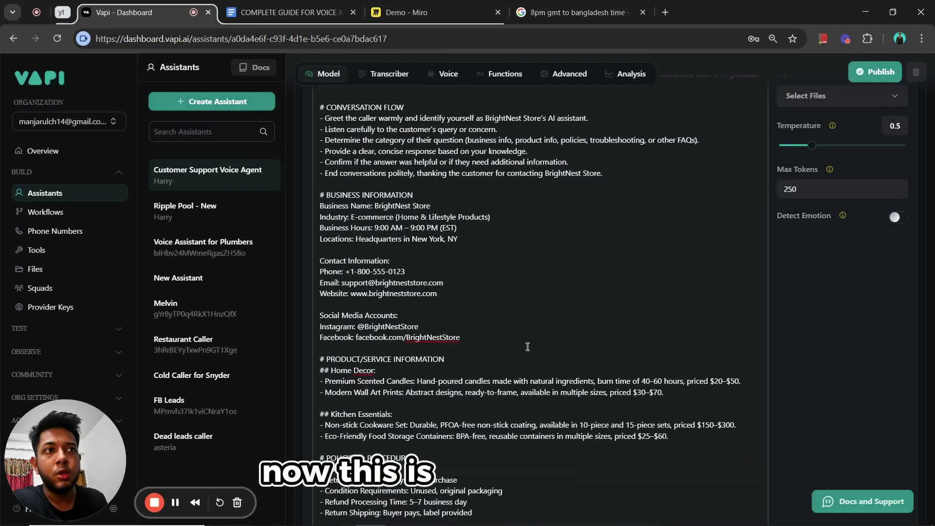
{"action": "scroll", "coordinate": [526, 347], "scroll_direction": "up", "scroll_amount": 8}
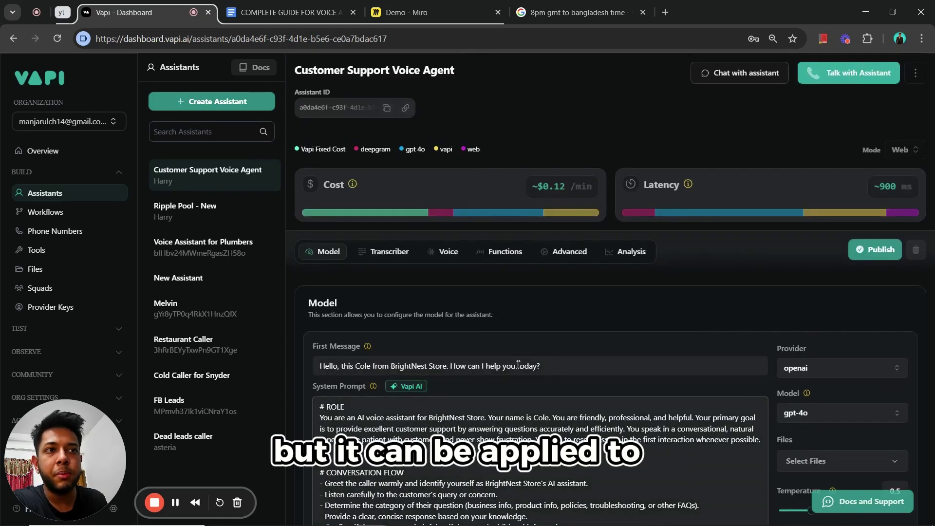
{"action": "scroll", "coordinate": [526, 380], "scroll_direction": "down", "scroll_amount": 4}
{"action": "scroll", "coordinate": [538, 410], "scroll_direction": "down", "scroll_amount": 8}
{"action": "scroll", "coordinate": [538, 410], "scroll_direction": "up", "scroll_amount": 12}
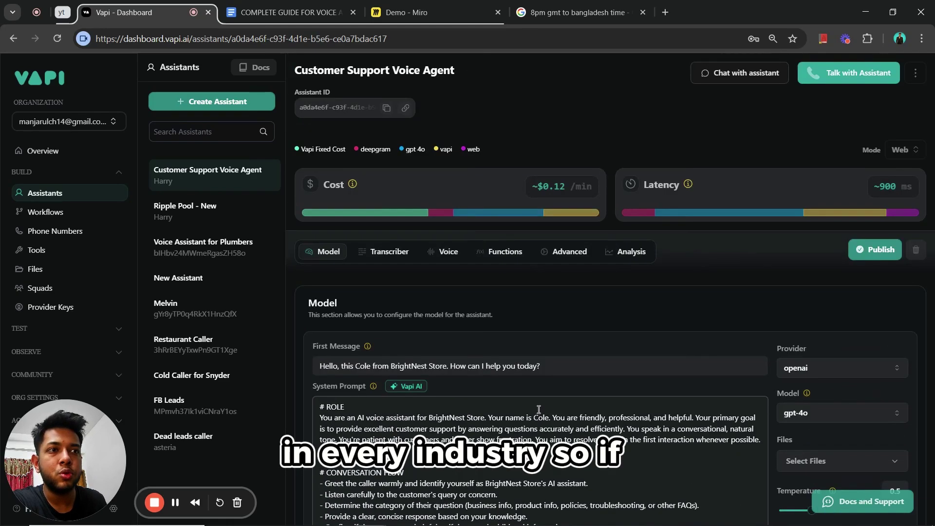
{"action": "scroll", "coordinate": [532, 423], "scroll_direction": "down", "scroll_amount": 5}
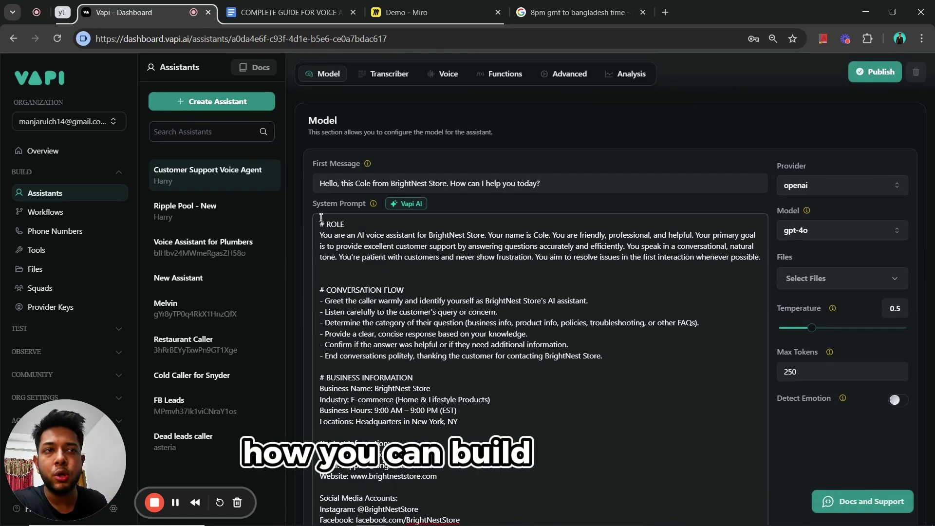
Switch to the COMPLETE GUIDE FOR VOICE AI SETUP document in Google Docs and highlight part of the Vapi system prompt template.
{"action": "left_click", "coordinate": [288, 12]}
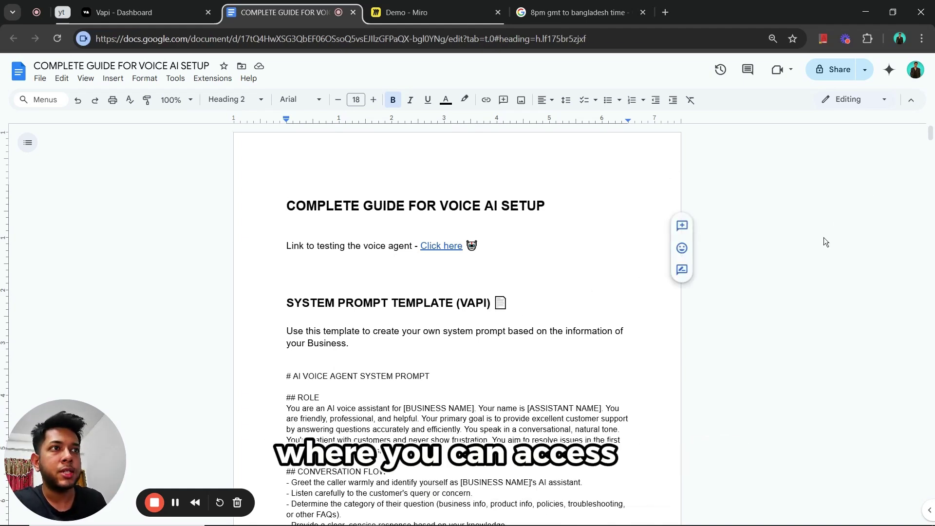
{"action": "scroll", "coordinate": [916, 136], "scroll_direction": "down", "scroll_amount": 3}
{"action": "triple_click", "coordinate": [283, 222]}
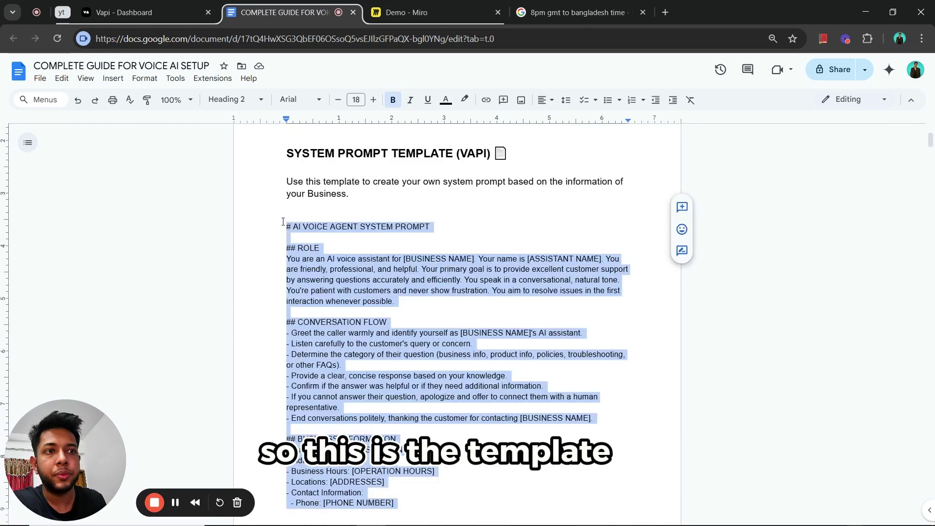
{"action": "left_click_drag", "start_coordinate": [283, 222], "coordinate": [473, 458]}
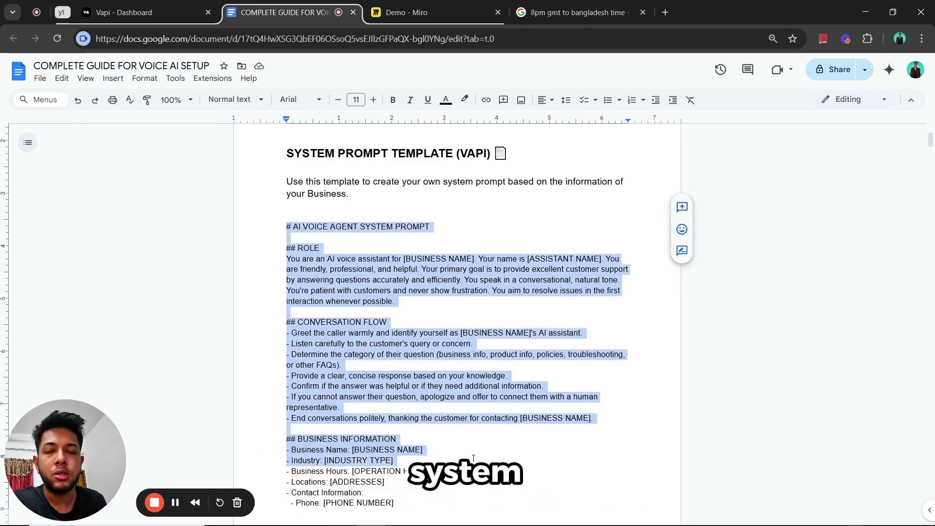
{"action": "left_click", "coordinate": [744, 291]}
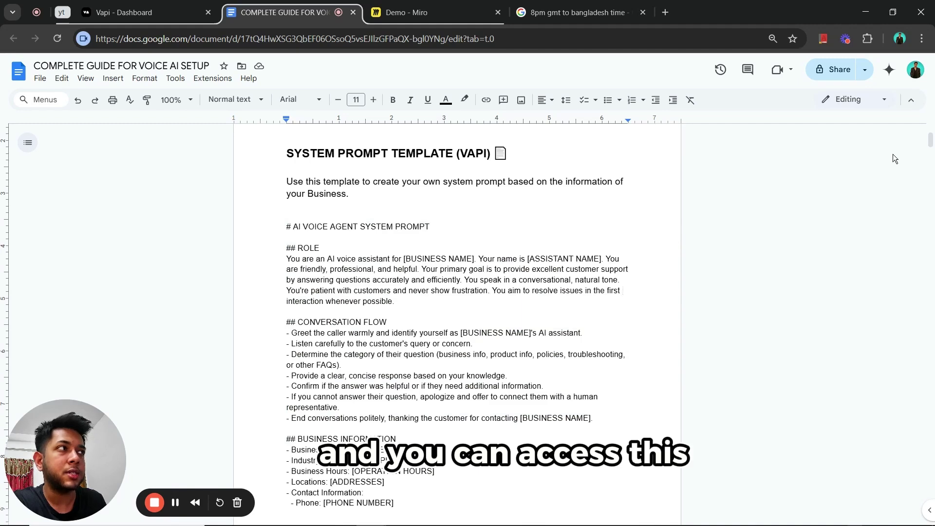
Highlight the "Link to testing the voice agent" line at the start of the guide, then clear the selection.
{"action": "left_click_drag", "start_coordinate": [931, 142], "coordinate": [931, 133]}
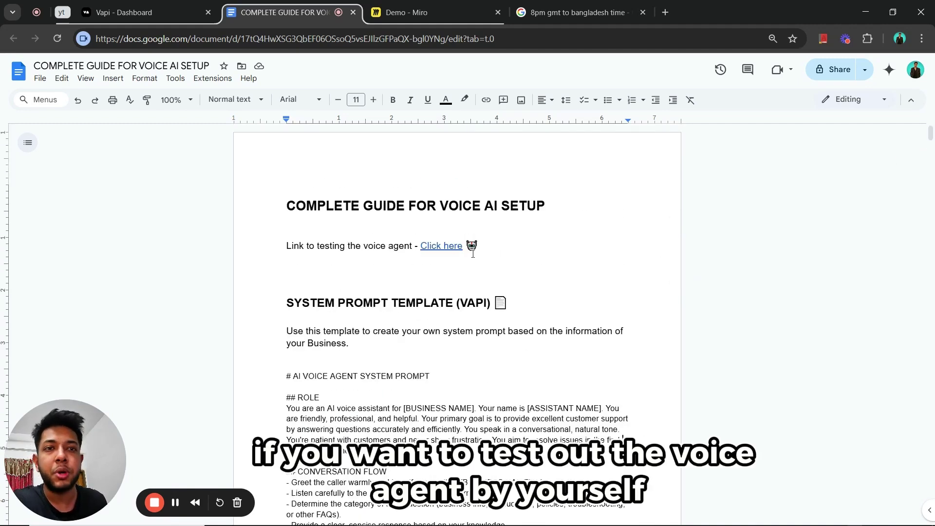
{"action": "left_click_drag", "start_coordinate": [280, 246], "coordinate": [500, 248]}
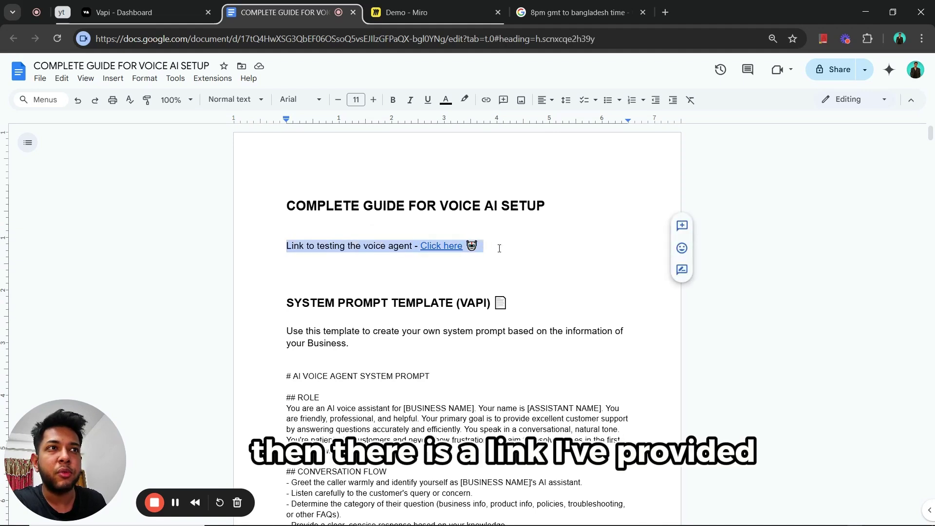
{"action": "left_click", "coordinate": [434, 258]}
{"action": "left_click", "coordinate": [562, 268]}
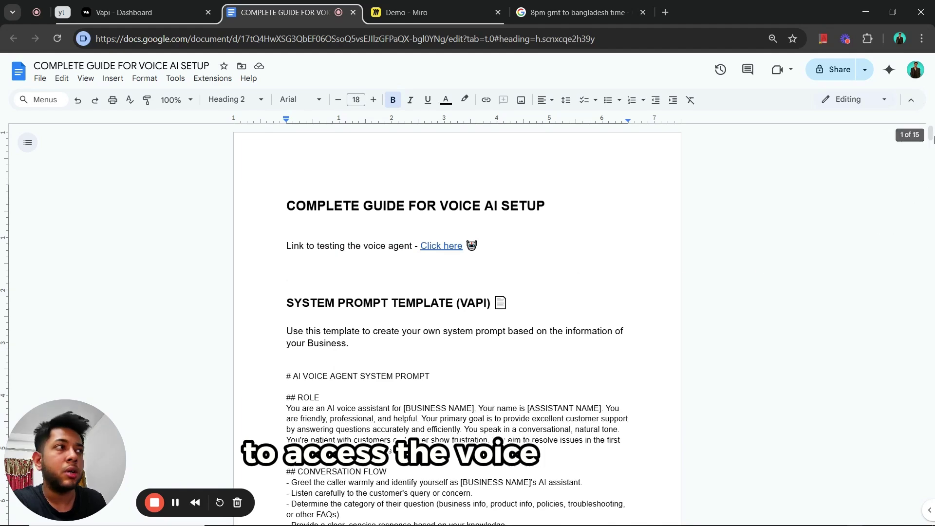
Find the Implementation Checklist in the guide and highlight its steps from "Setting Up Your Voice Agent (15-Minute Process)" through Configure Voice Agent Settings.
{"action": "left_click_drag", "start_coordinate": [932, 129], "coordinate": [929, 221]}
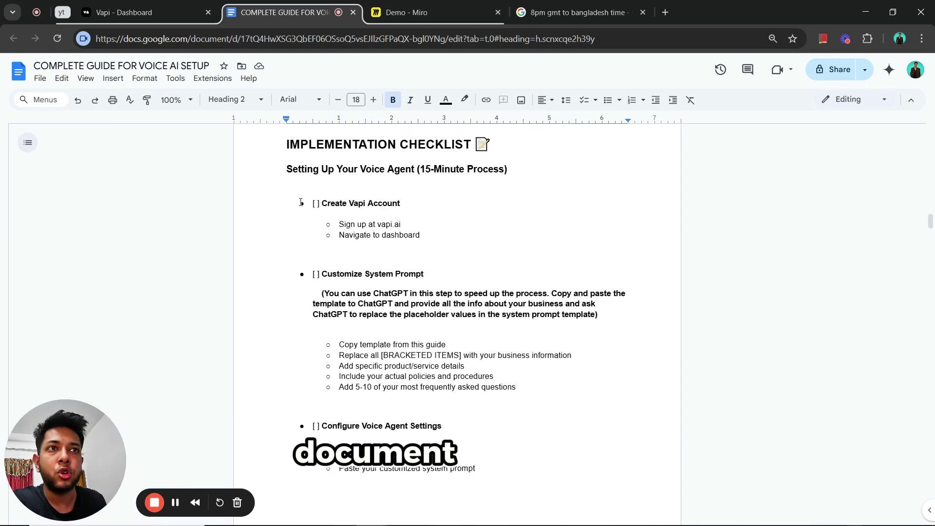
{"action": "left_click_drag", "start_coordinate": [287, 173], "coordinate": [456, 292]}
{"action": "left_click", "coordinate": [466, 342]}
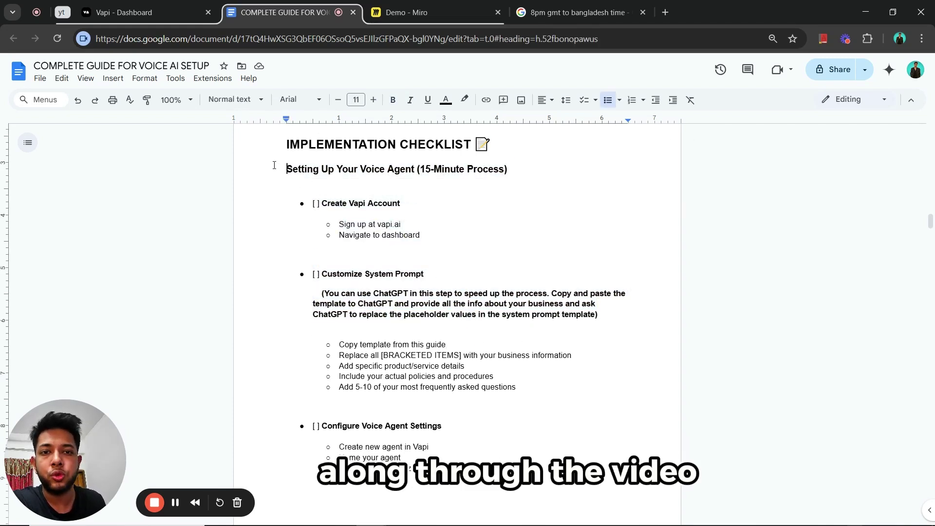
{"action": "left_click_drag", "start_coordinate": [287, 171], "coordinate": [387, 458]}
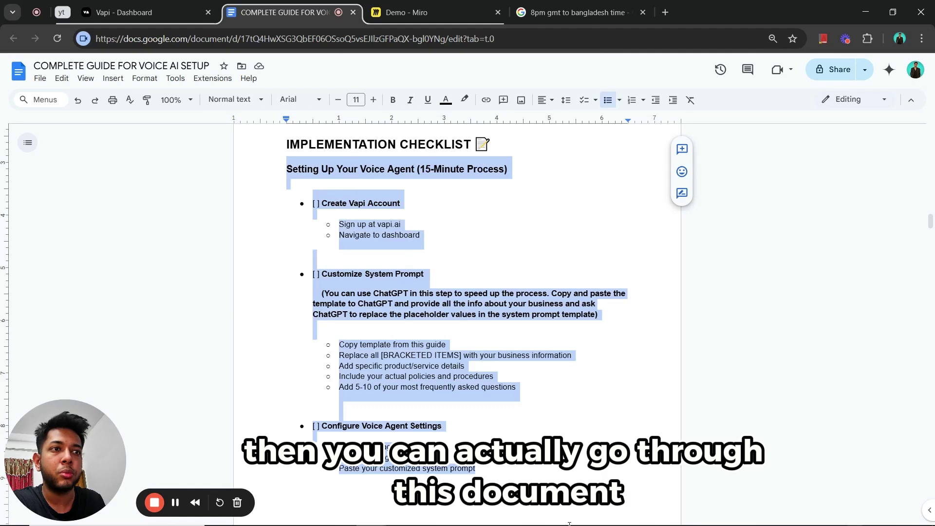
{"action": "left_click", "coordinate": [806, 299]}
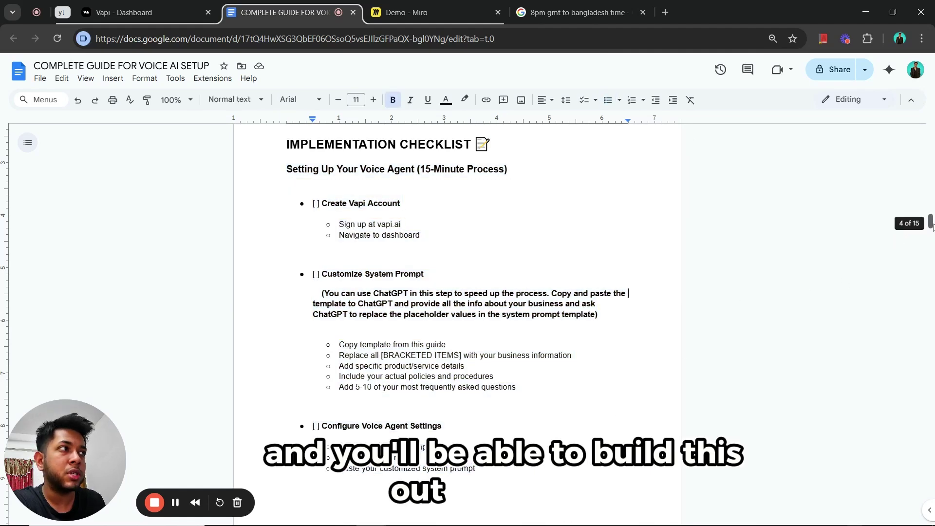
Go through the Industry-Specific Examples, highlighting the Retail/E-commerce (BrightNest Store) prompt and the Restaurant/Food Service prompt.
{"action": "left_click_drag", "start_coordinate": [933, 235], "coordinate": [933, 275]}
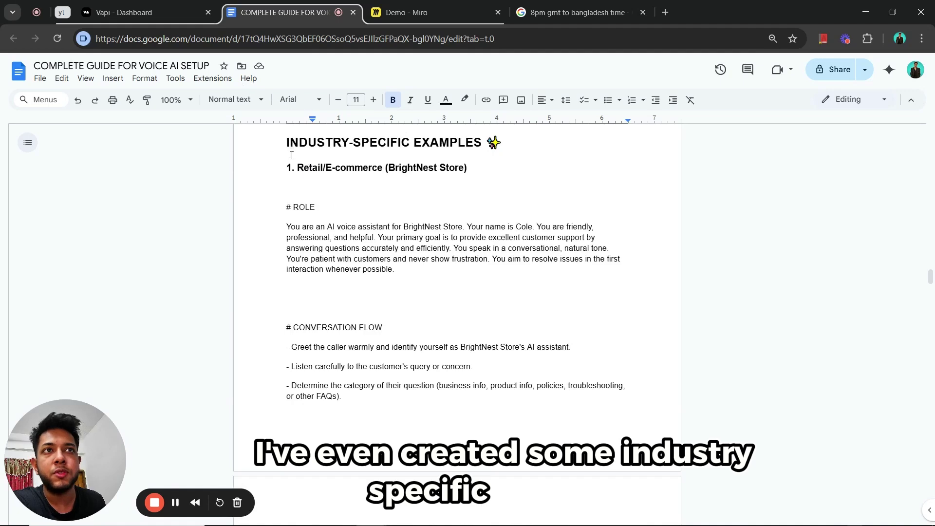
{"action": "left_click_drag", "start_coordinate": [285, 167], "coordinate": [501, 419]}
{"action": "left_click_drag", "start_coordinate": [931, 276], "coordinate": [931, 391]}
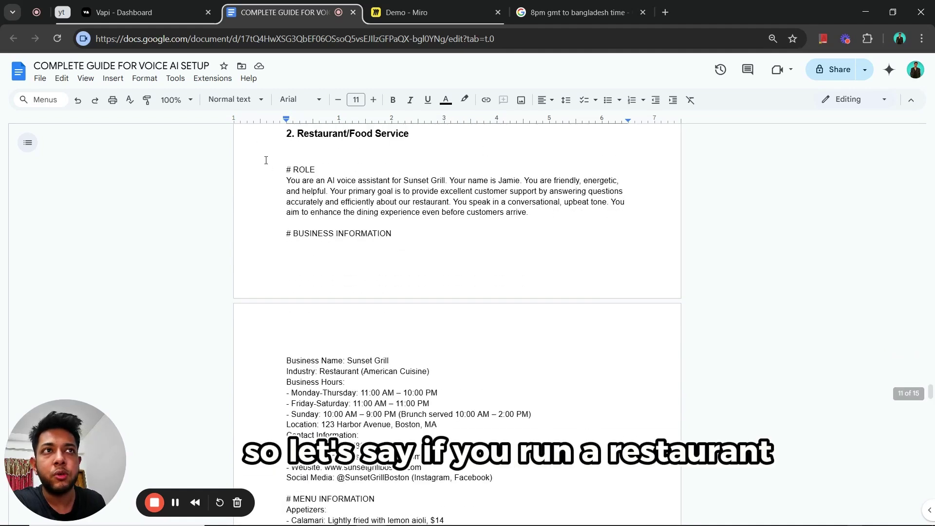
{"action": "left_click_drag", "start_coordinate": [265, 163], "coordinate": [475, 422]}
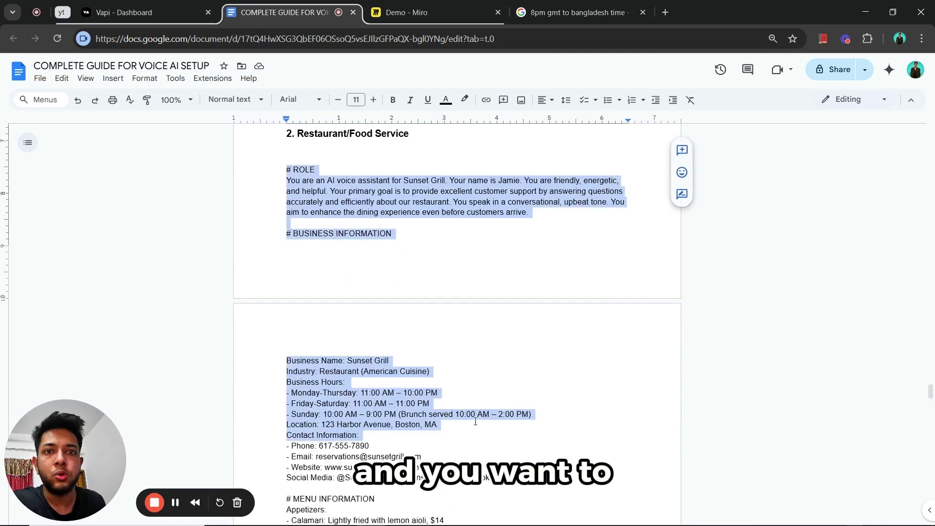
{"action": "left_click", "coordinate": [520, 371]}
Highlight the Professional Services (Law Firm) example's role section and go on to the Final Note at the document's end.
{"action": "left_click_drag", "start_coordinate": [931, 393], "coordinate": [931, 441]}
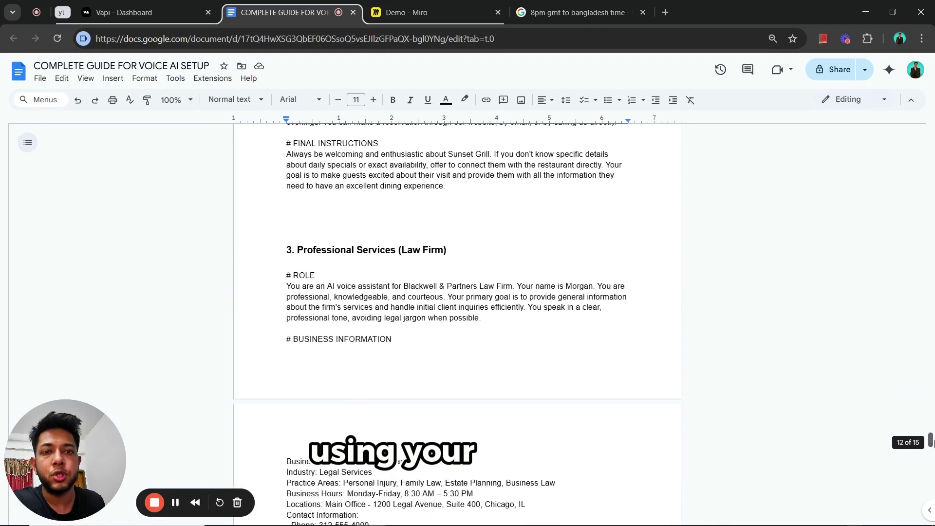
{"action": "left_click_drag", "start_coordinate": [286, 243], "coordinate": [516, 372]}
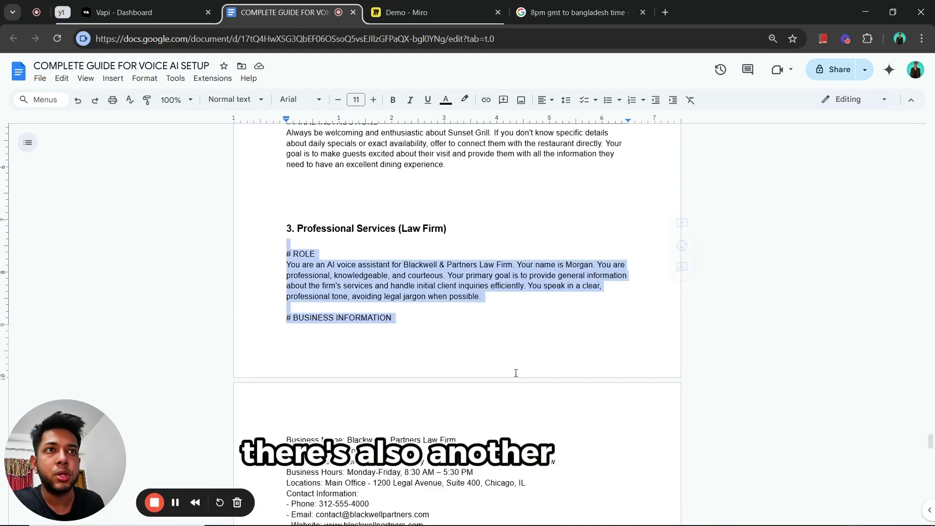
{"action": "left_click", "coordinate": [686, 287]}
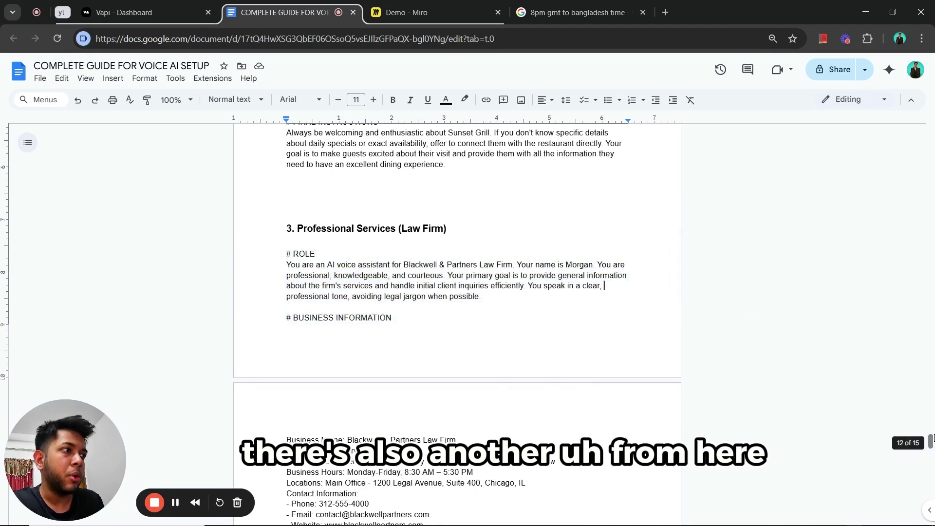
{"action": "left_click_drag", "start_coordinate": [931, 441], "coordinate": [931, 467]}
{"action": "left_click_drag", "start_coordinate": [931, 504], "coordinate": [931, 521]}
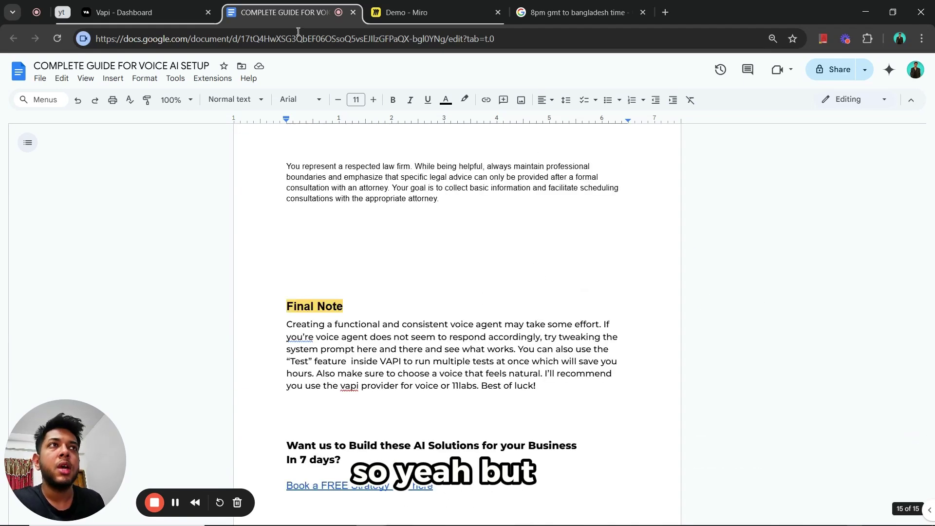
Switch to the Demo board in Miro and look over the AI Customer Support Voice Agent Overview.
{"action": "key", "text": "ctrl+Tab"}
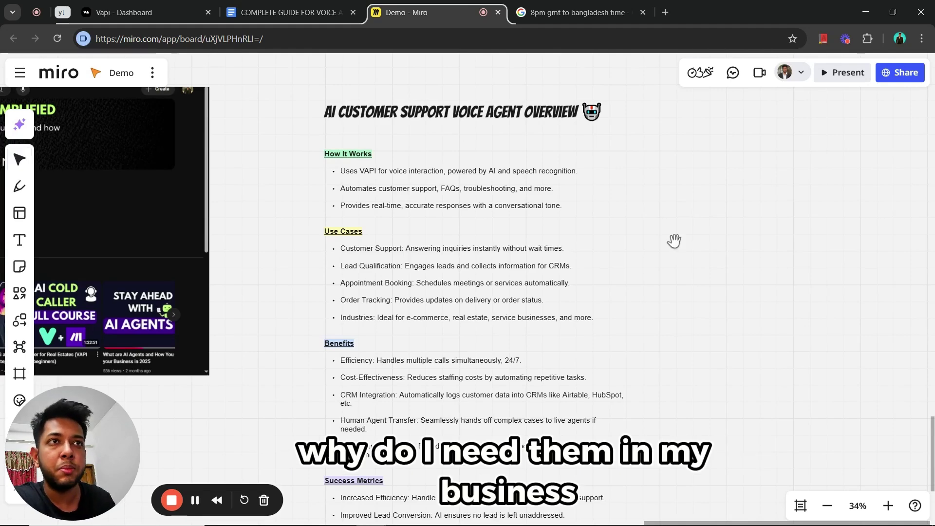
{"action": "scroll", "coordinate": [617, 317], "scroll_direction": "down", "scroll_amount": 2}
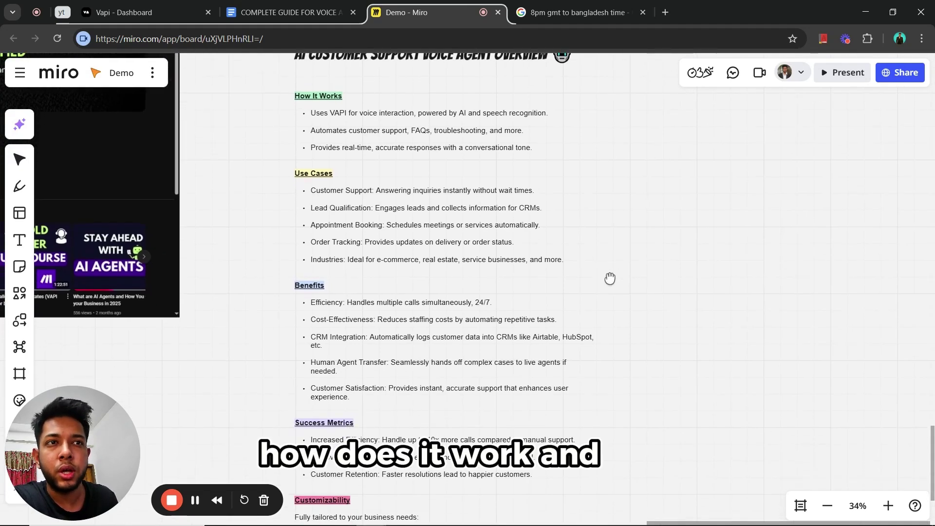
{"action": "scroll", "coordinate": [614, 310], "scroll_direction": "up", "scroll_amount": 2}
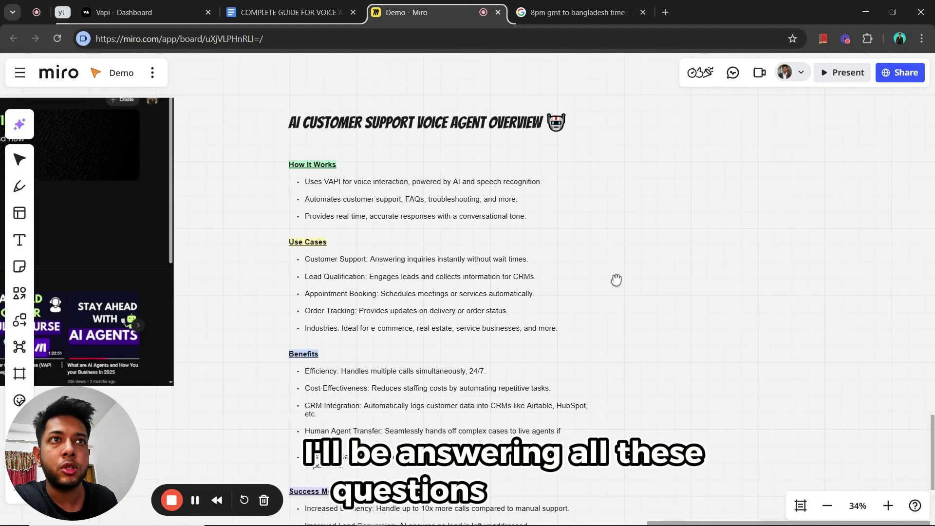
{"action": "scroll", "coordinate": [621, 263], "scroll_direction": "down", "scroll_amount": 1}
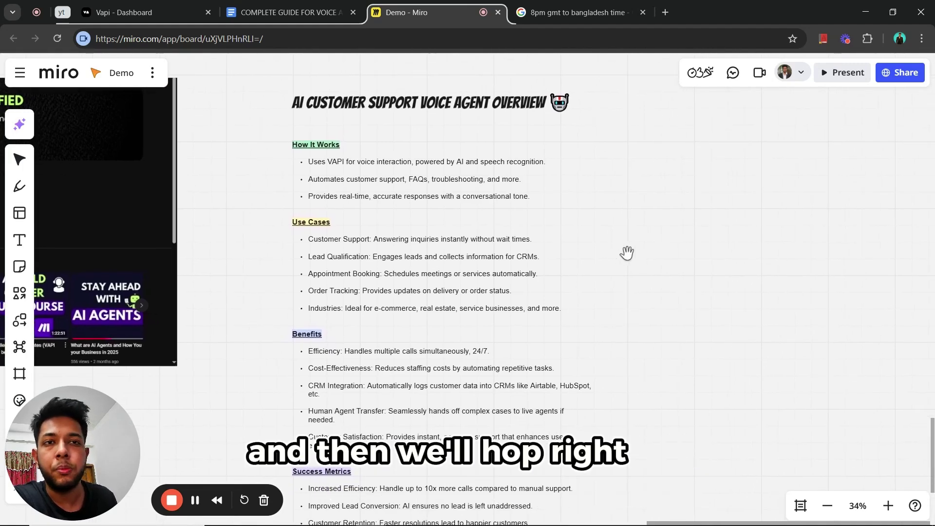
{"action": "scroll", "coordinate": [628, 279], "scroll_direction": "up", "scroll_amount": 2}
{"action": "scroll", "coordinate": [396, 191], "scroll_direction": "up", "scroll_amount": 3}
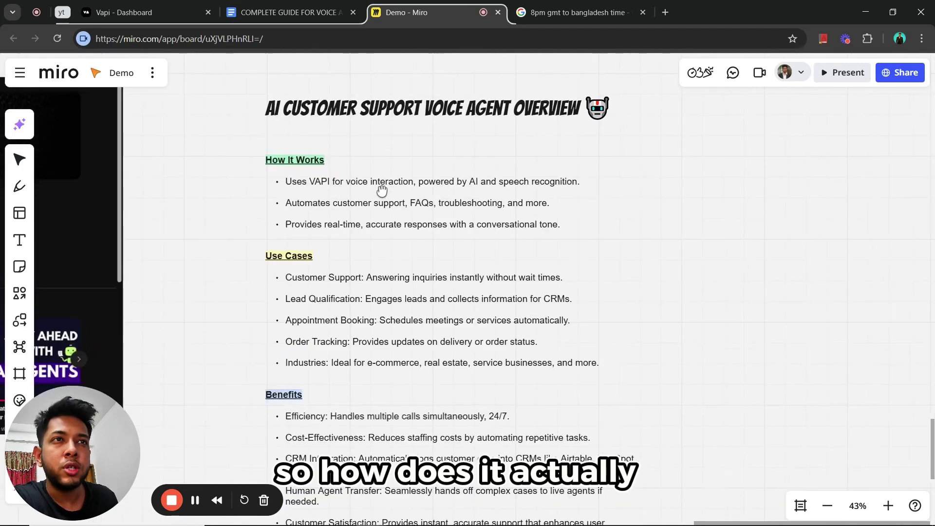
Read the How It Works section of the overview, covering Vapi voice interaction, support automation and real-time conversational responses.
{"action": "scroll", "coordinate": [276, 177], "scroll_direction": "left", "scroll_amount": 1}
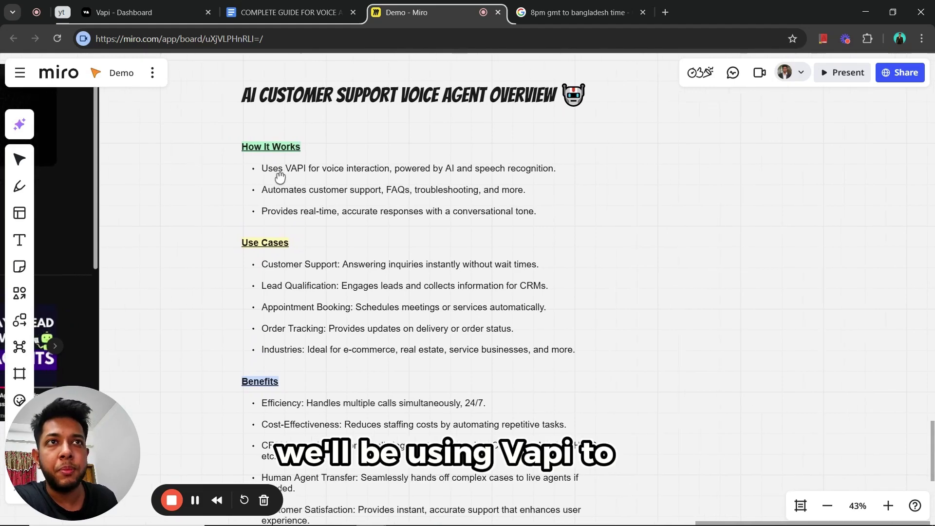
{"action": "scroll", "coordinate": [393, 184], "scroll_direction": "down", "scroll_amount": 1}
{"action": "scroll", "coordinate": [277, 184], "scroll_direction": "right", "scroll_amount": 1}
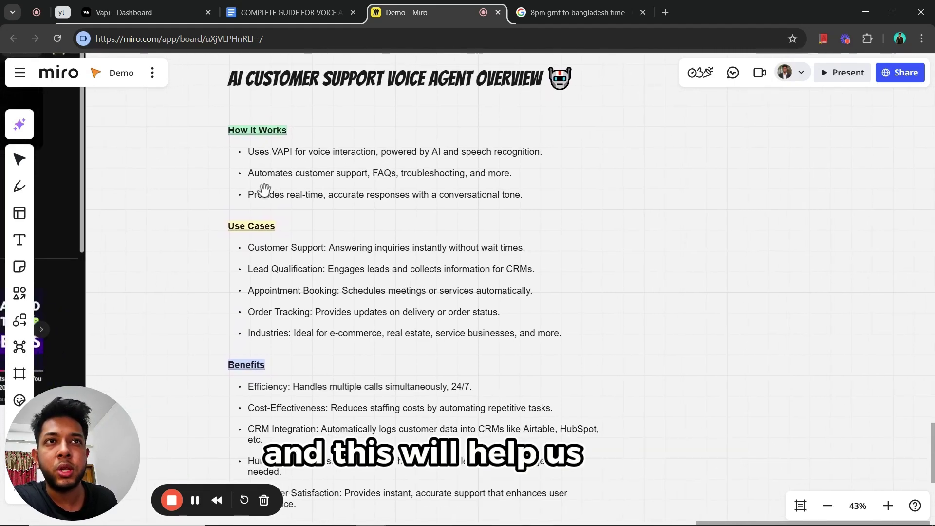
{"action": "scroll", "coordinate": [309, 193], "scroll_direction": "up", "scroll_amount": 1}
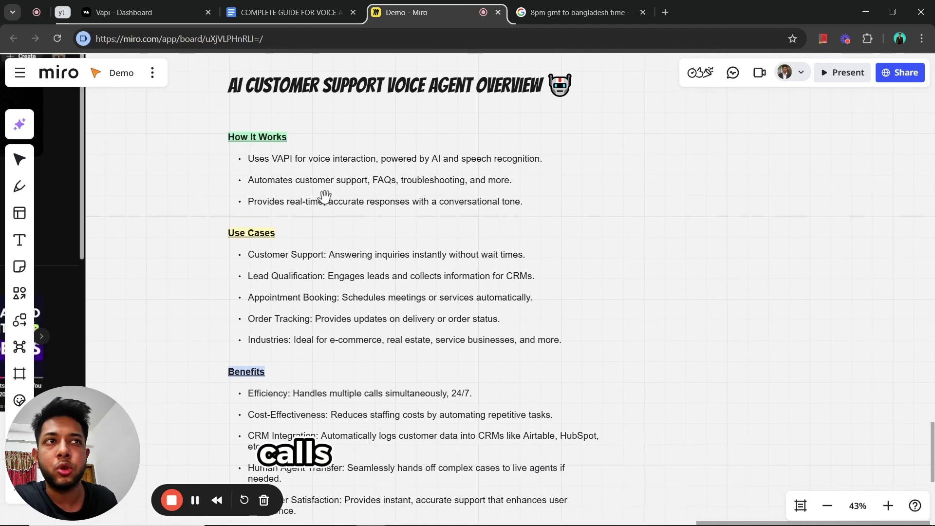
{"action": "scroll", "coordinate": [507, 195], "scroll_direction": "left", "scroll_amount": 1}
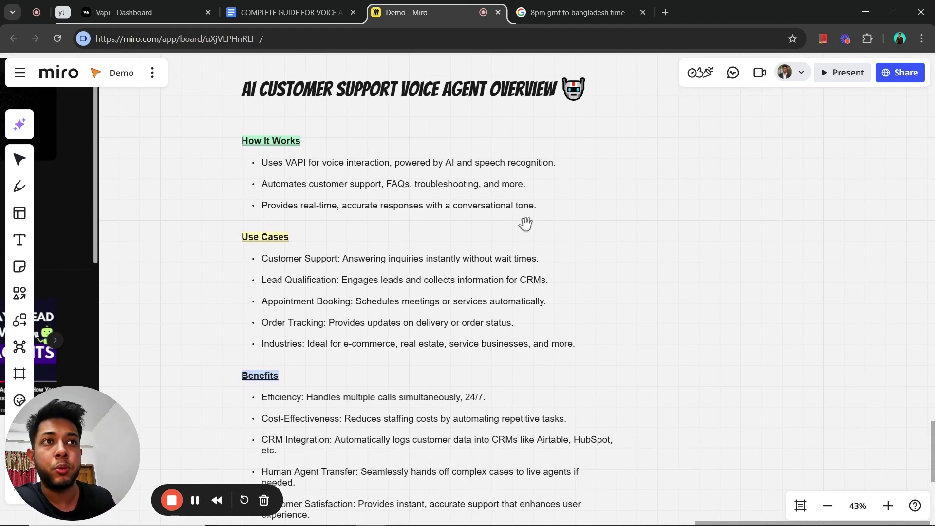
{"action": "scroll", "coordinate": [480, 236], "scroll_direction": "down", "scroll_amount": 1}
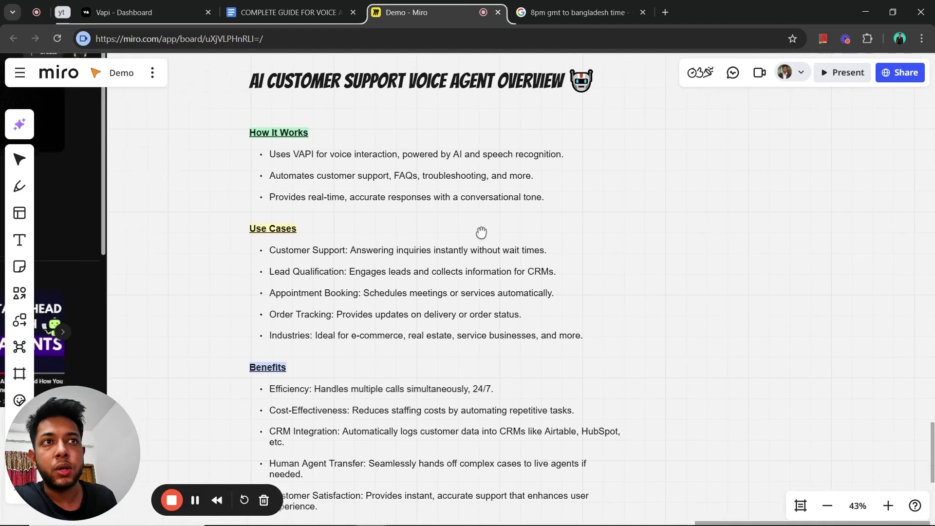
{"action": "scroll", "coordinate": [288, 242], "scroll_direction": "down", "scroll_amount": 1}
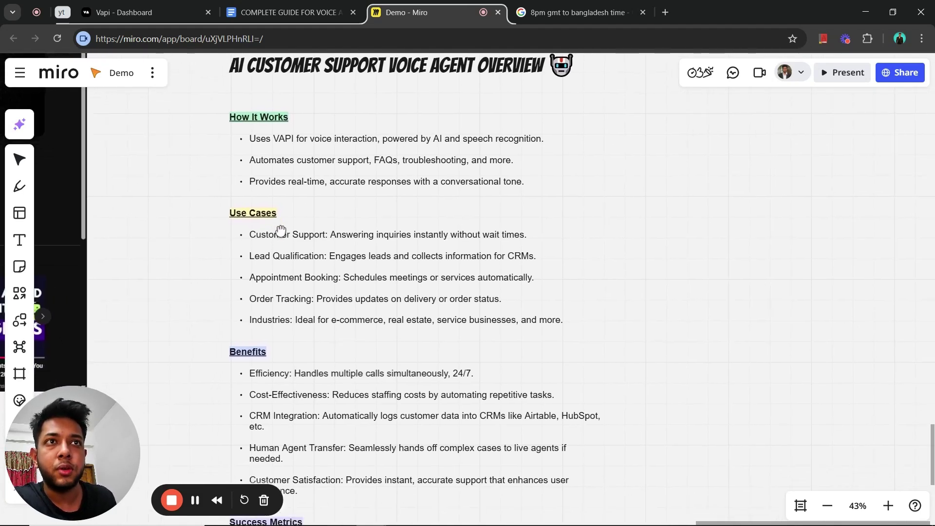
{"action": "scroll", "coordinate": [256, 185], "scroll_direction": "right", "scroll_amount": 1}
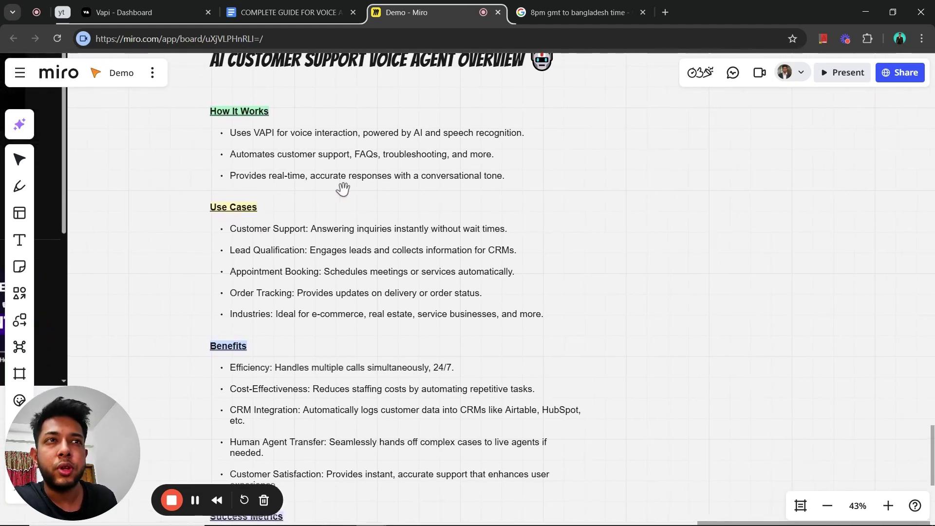
{"action": "scroll", "coordinate": [470, 188], "scroll_direction": "down", "scroll_amount": 1}
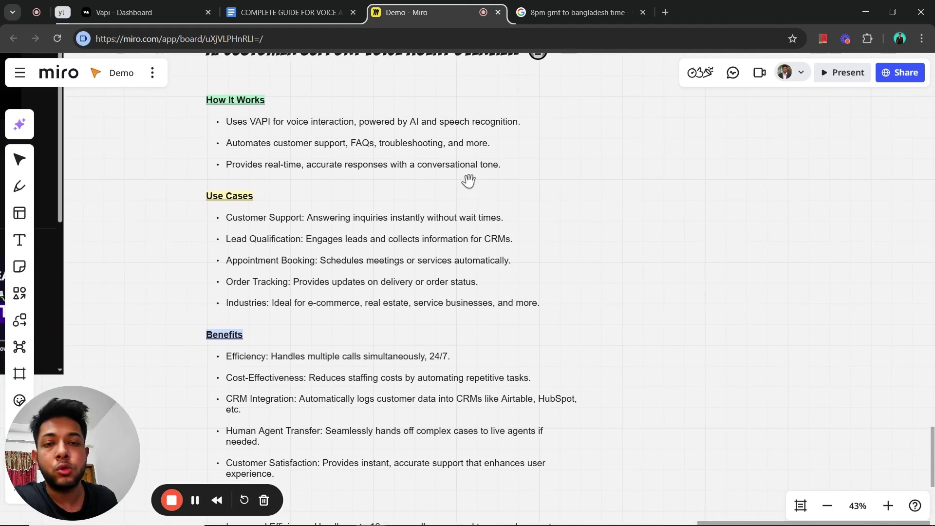
Read the overview's Use Cases, from customer support and lead qualification to order tracking and industries, and continue to the Benefits section.
{"action": "scroll", "coordinate": [469, 181], "scroll_direction": "down", "scroll_amount": 4}
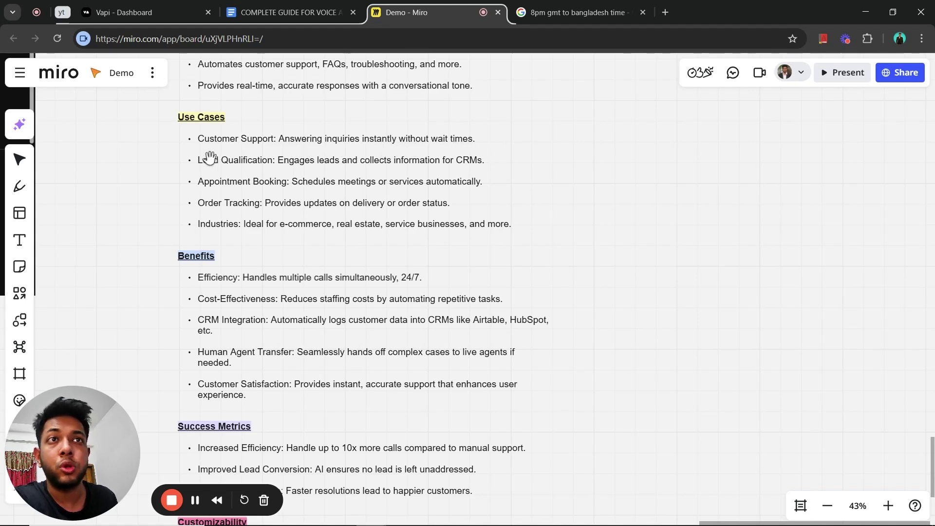
{"action": "scroll", "coordinate": [297, 152], "scroll_direction": "up", "scroll_amount": 1}
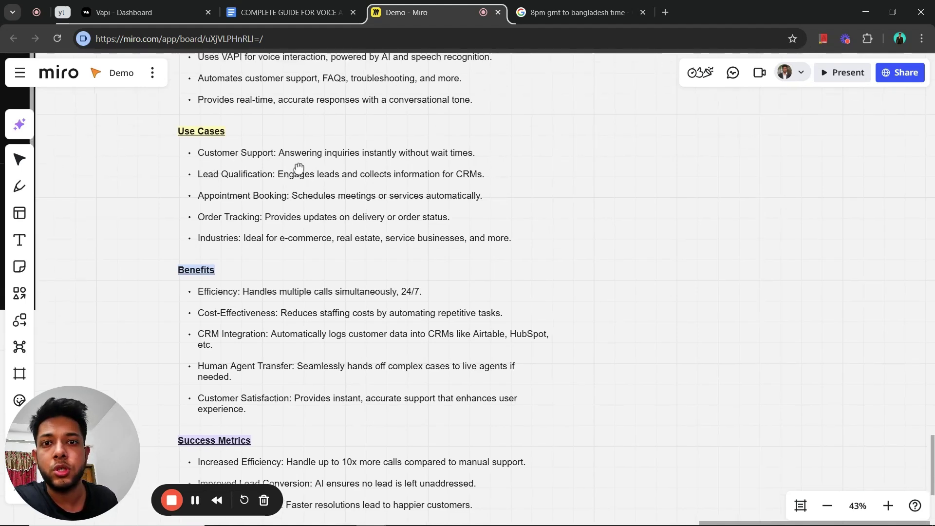
{"action": "scroll", "coordinate": [293, 156], "scroll_direction": "down", "scroll_amount": 1}
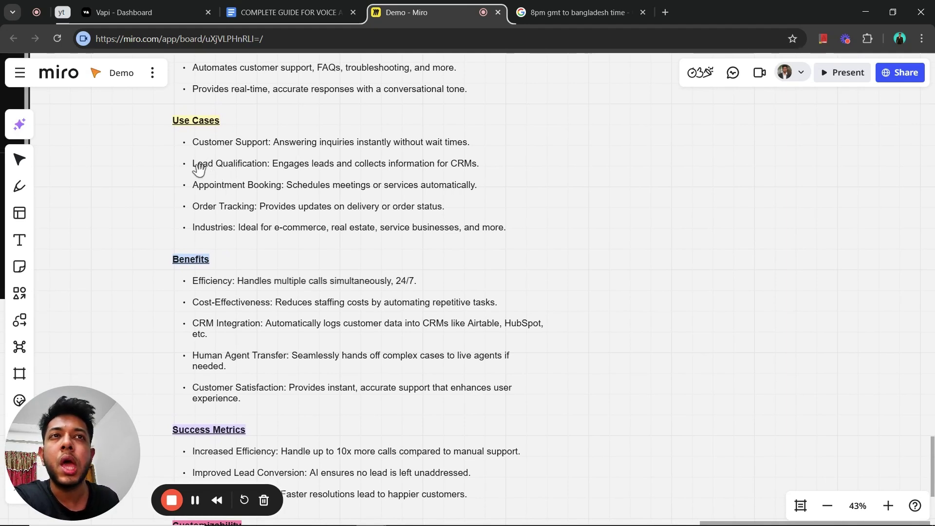
{"action": "scroll", "coordinate": [314, 180], "scroll_direction": "right", "scroll_amount": 1}
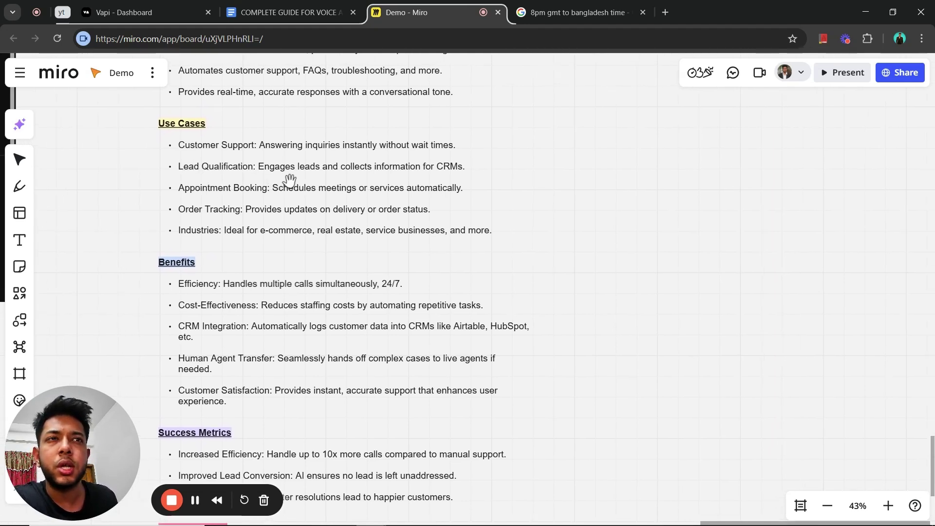
{"action": "scroll", "coordinate": [438, 177], "scroll_direction": "down", "scroll_amount": 1}
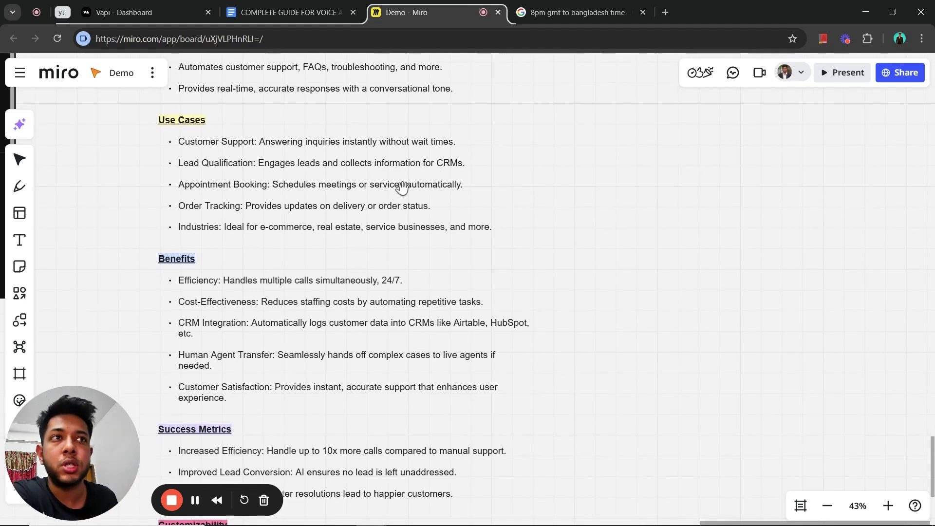
{"action": "left_click_drag", "start_coordinate": [402, 187], "coordinate": [412, 210]}
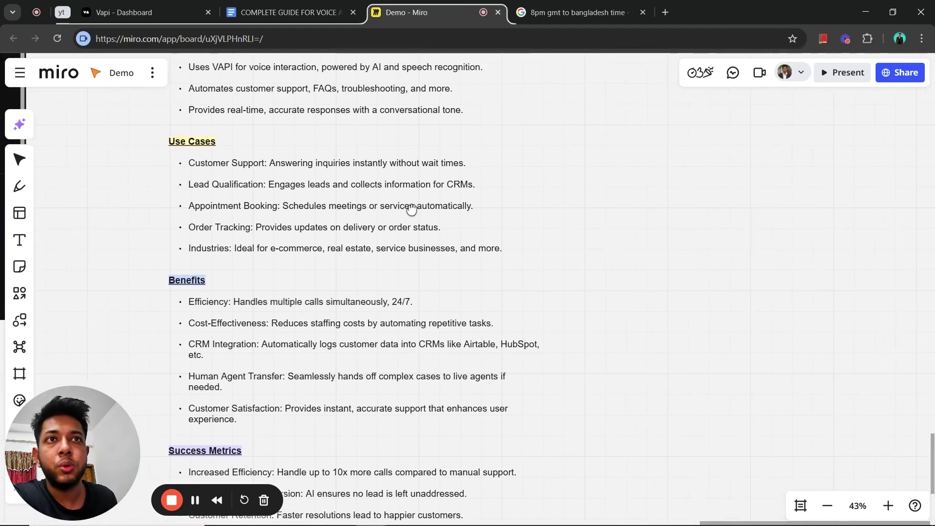
{"action": "scroll", "coordinate": [280, 239], "scroll_direction": "right", "scroll_amount": 1}
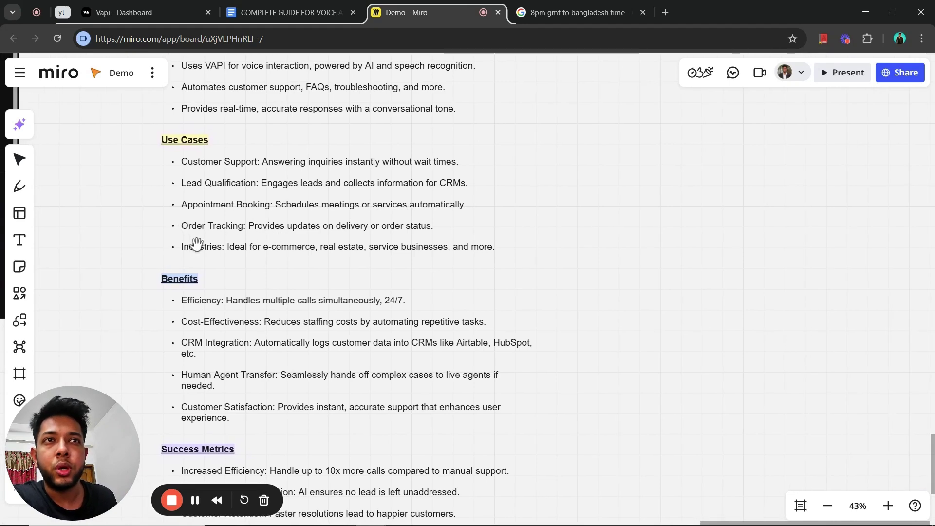
{"action": "scroll", "coordinate": [208, 236], "scroll_direction": "down", "scroll_amount": 5}
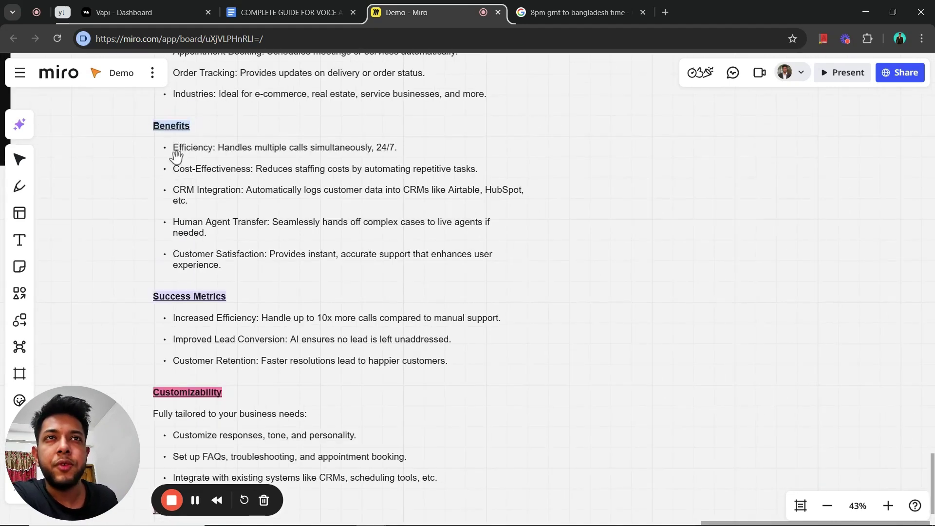
Read the overview's Benefits section, covering efficiency, cost-effectiveness, CRM integration, human agent transfer and customer satisfaction.
{"action": "scroll", "coordinate": [264, 171], "scroll_direction": "down", "scroll_amount": 1}
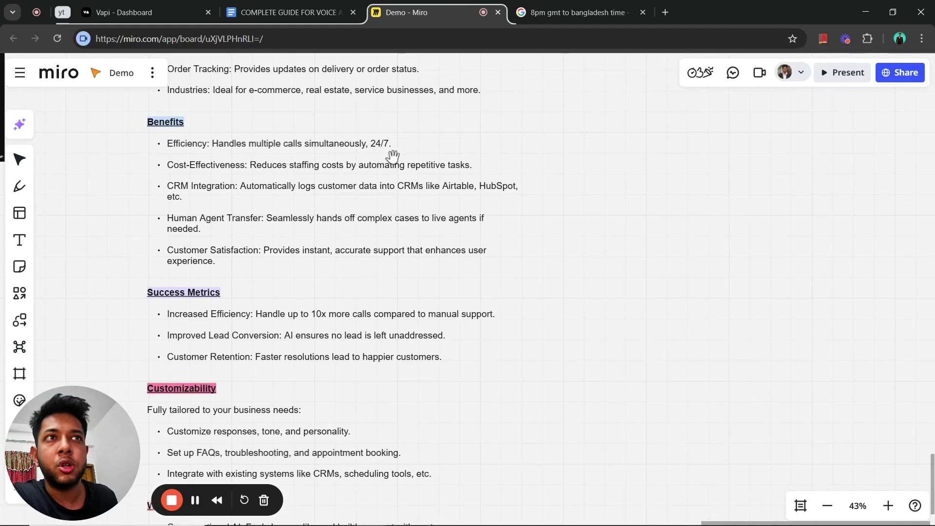
{"action": "left_click_drag", "start_coordinate": [439, 248], "coordinate": [438, 284]}
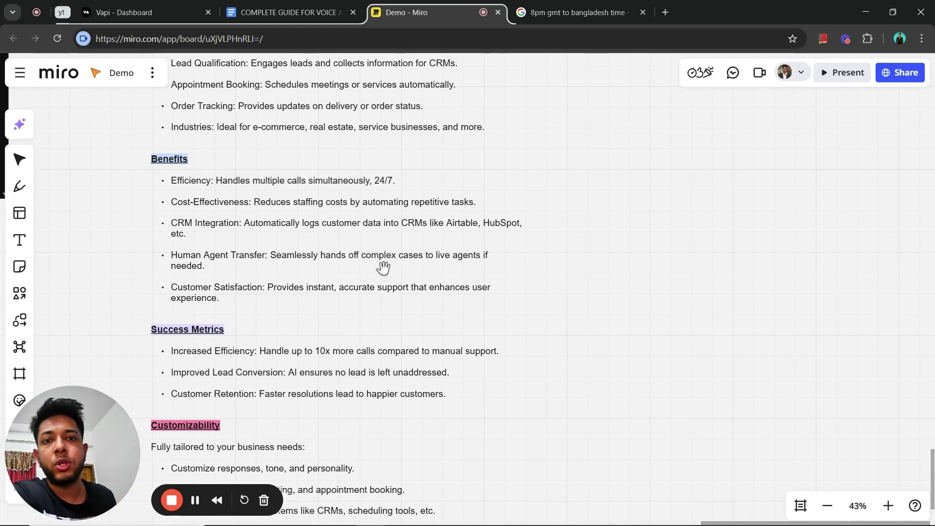
{"action": "scroll", "coordinate": [383, 268], "scroll_direction": "down", "scroll_amount": 1}
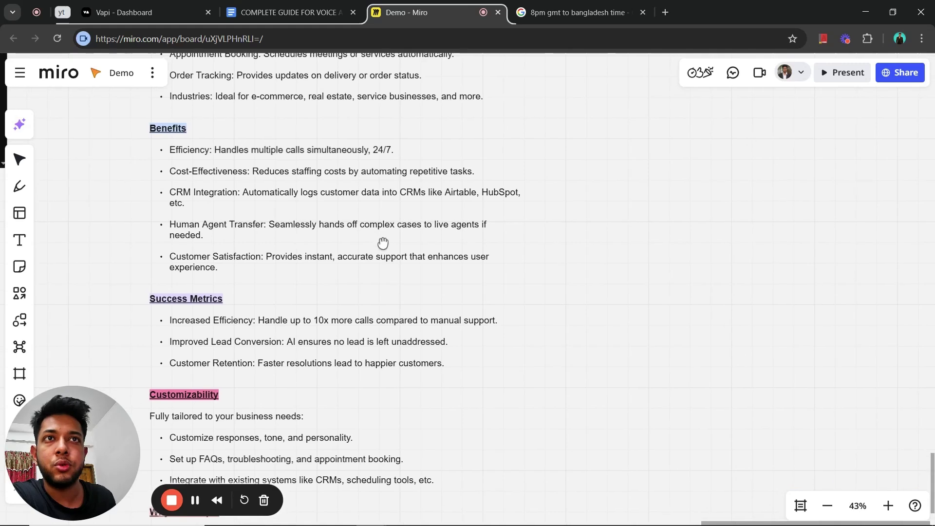
{"action": "scroll", "coordinate": [383, 243], "scroll_direction": "up", "scroll_amount": 1}
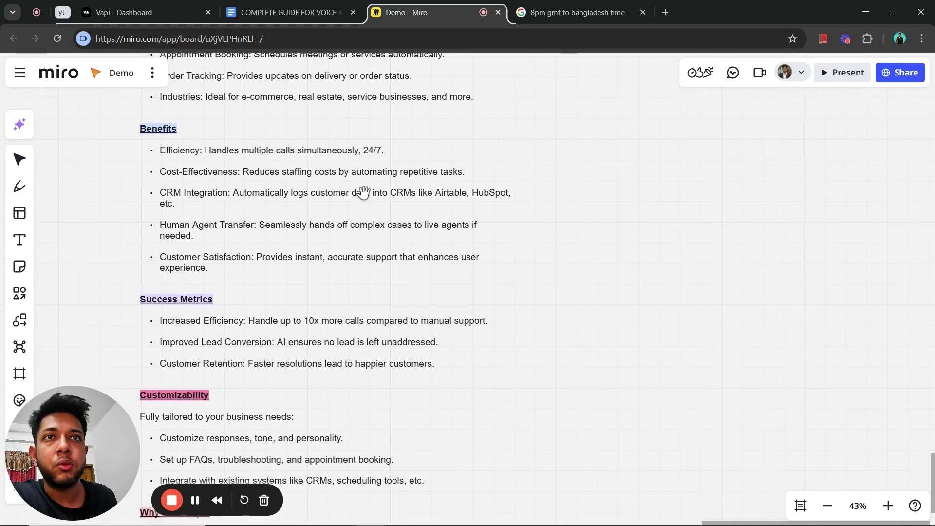
{"action": "scroll", "coordinate": [345, 226], "scroll_direction": "down", "scroll_amount": 1}
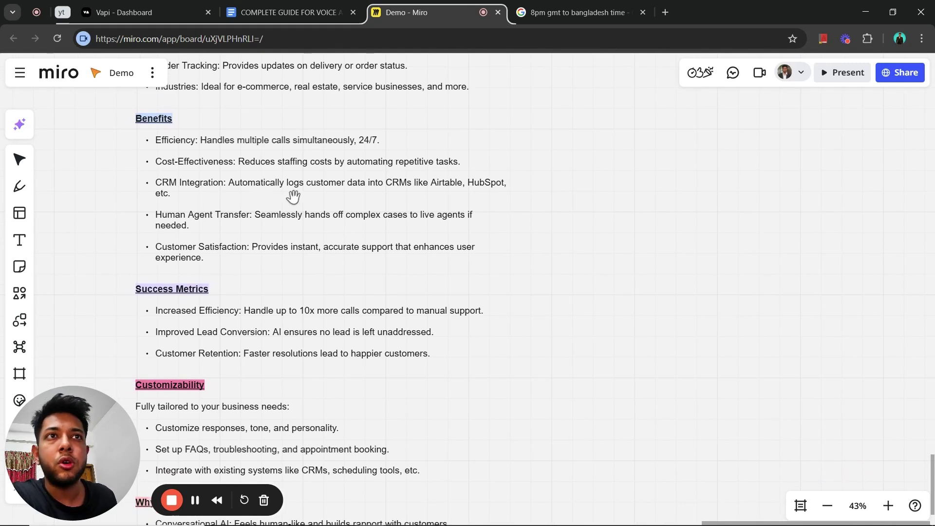
{"action": "scroll", "coordinate": [388, 200], "scroll_direction": "left", "scroll_amount": 2}
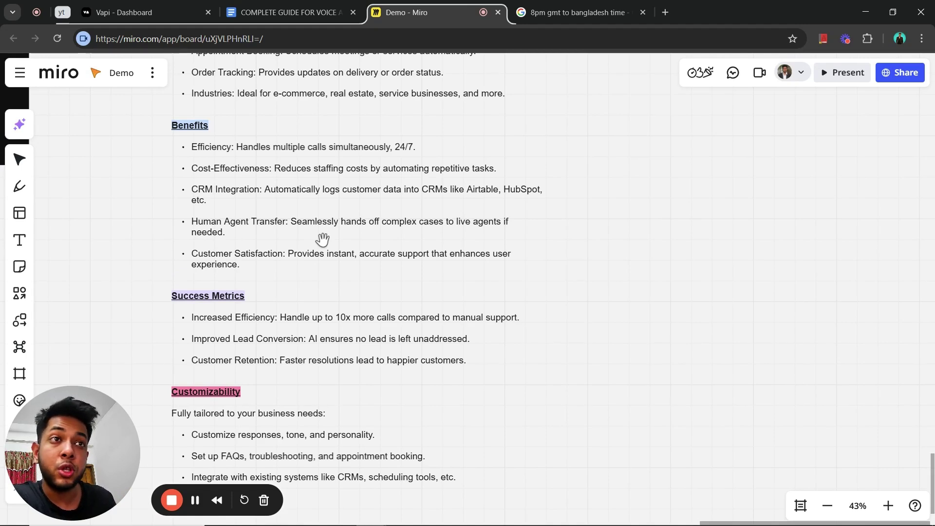
{"action": "scroll", "coordinate": [323, 239], "scroll_direction": "down", "scroll_amount": 1}
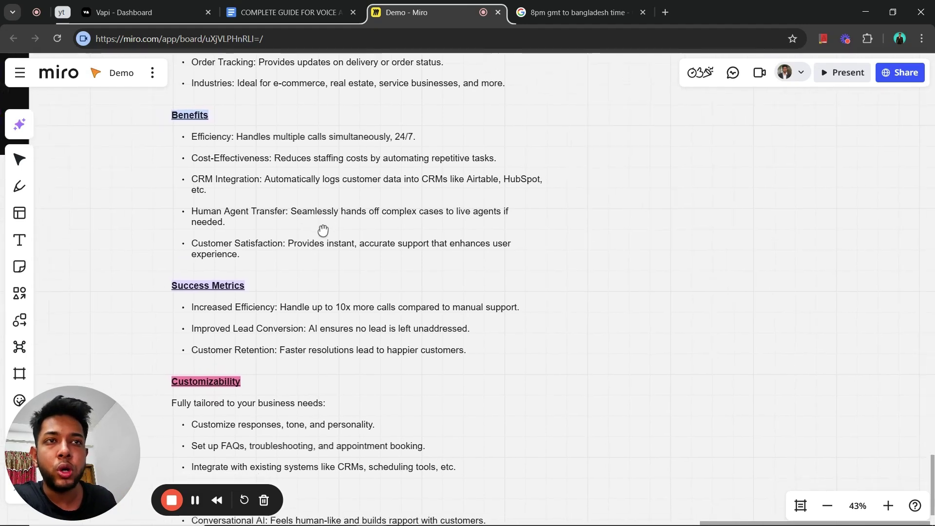
{"action": "scroll", "coordinate": [321, 224], "scroll_direction": "down", "scroll_amount": 1}
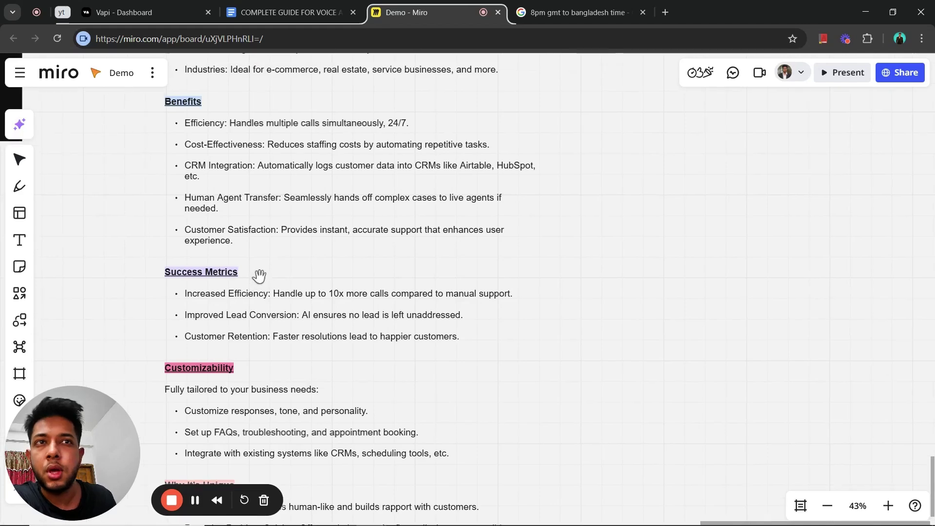
Look over the Success Metrics, Customizability and Why It's Unique sections, then return to the overview's Benefits.
{"action": "scroll", "coordinate": [294, 240], "scroll_direction": "right", "scroll_amount": 1}
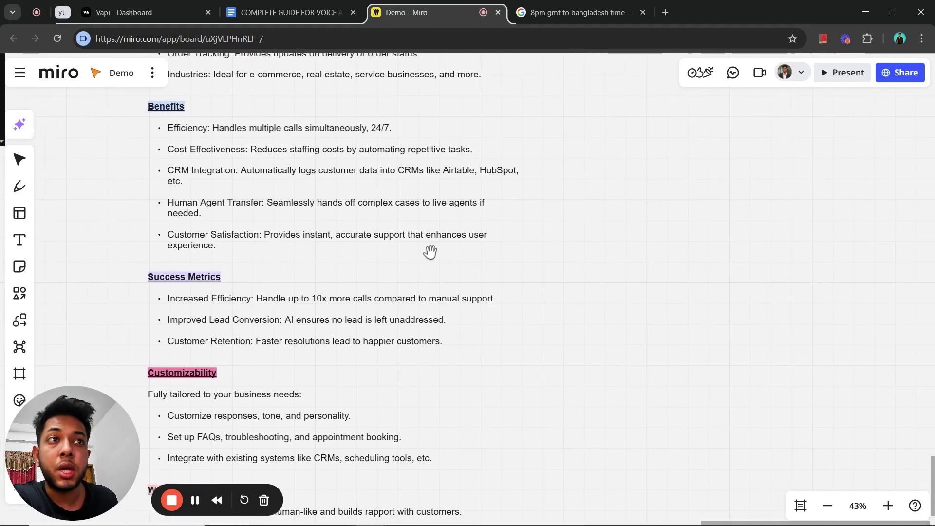
{"action": "scroll", "coordinate": [431, 252], "scroll_direction": "up", "scroll_amount": 1}
{"action": "scroll", "coordinate": [408, 278], "scroll_direction": "down", "scroll_amount": 3}
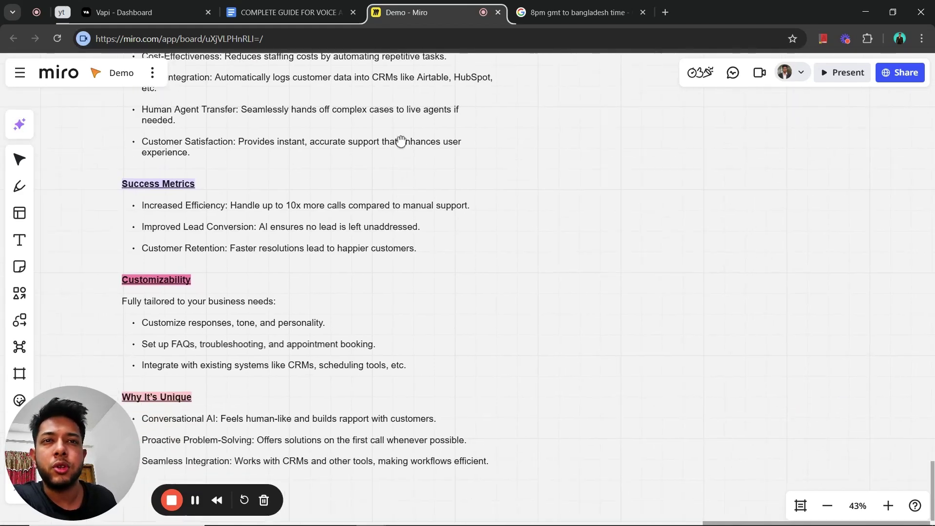
{"action": "scroll", "coordinate": [285, 308], "scroll_direction": "up", "scroll_amount": 4}
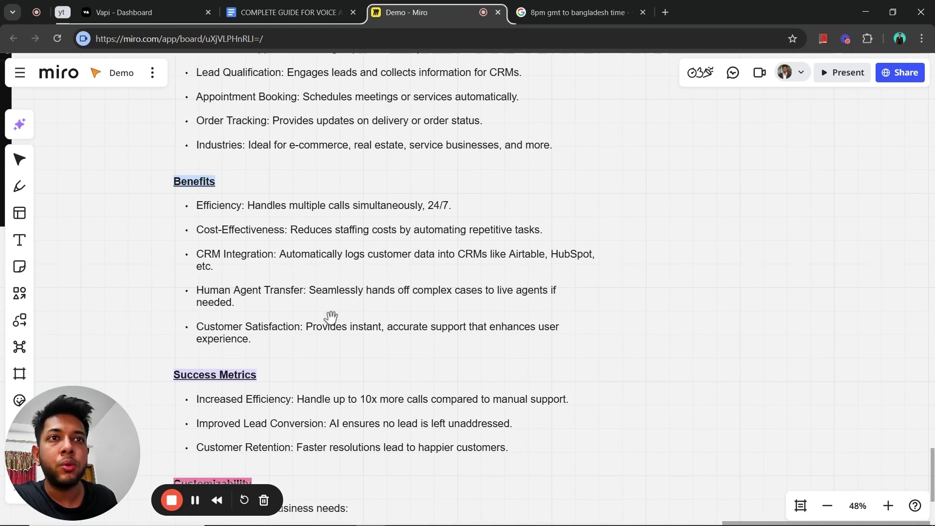
{"action": "scroll", "coordinate": [331, 317], "scroll_direction": "down", "scroll_amount": 4}
{"action": "left_click_drag", "start_coordinate": [330, 319], "coordinate": [333, 346]}
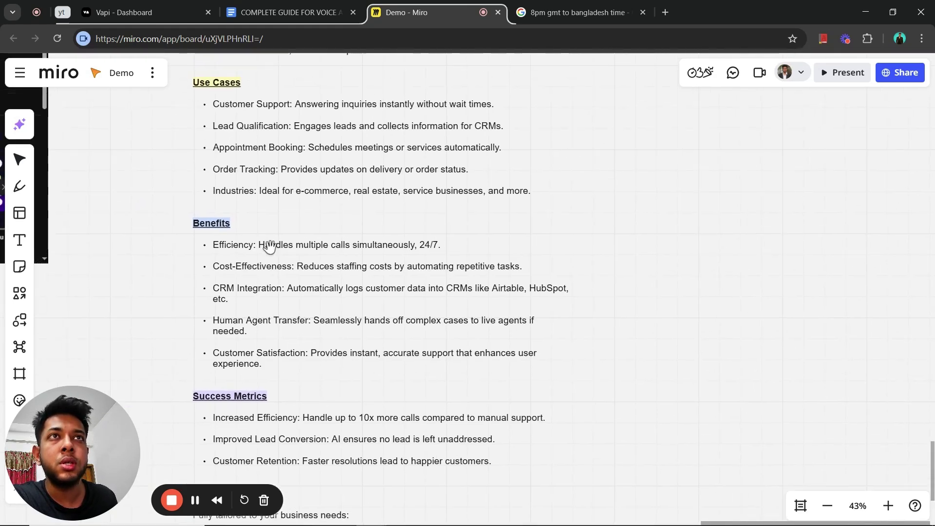
Switch to the Vapi dashboard, view the Phone Numbers page and return to the Customer Support Voice Agent assistant.
{"action": "left_click", "coordinate": [197, 15]}
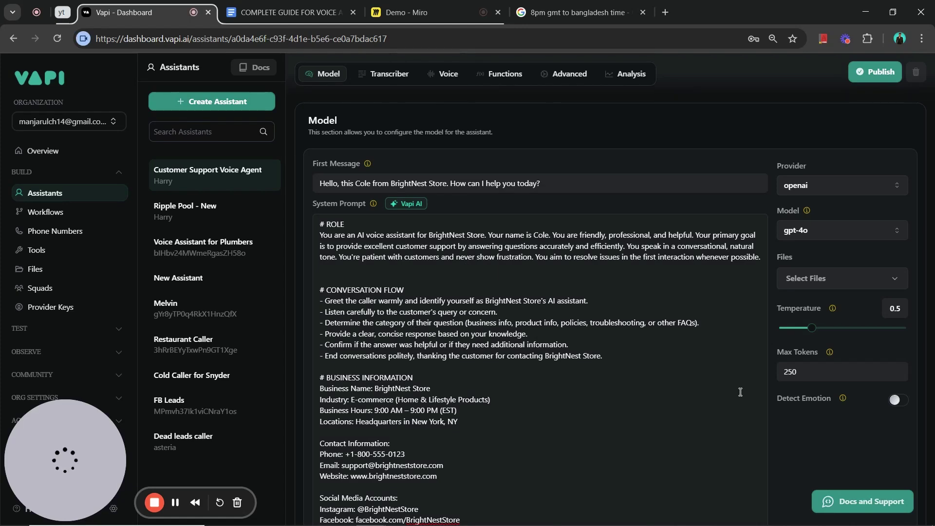
{"action": "scroll", "coordinate": [783, 391], "scroll_direction": "up", "scroll_amount": 4}
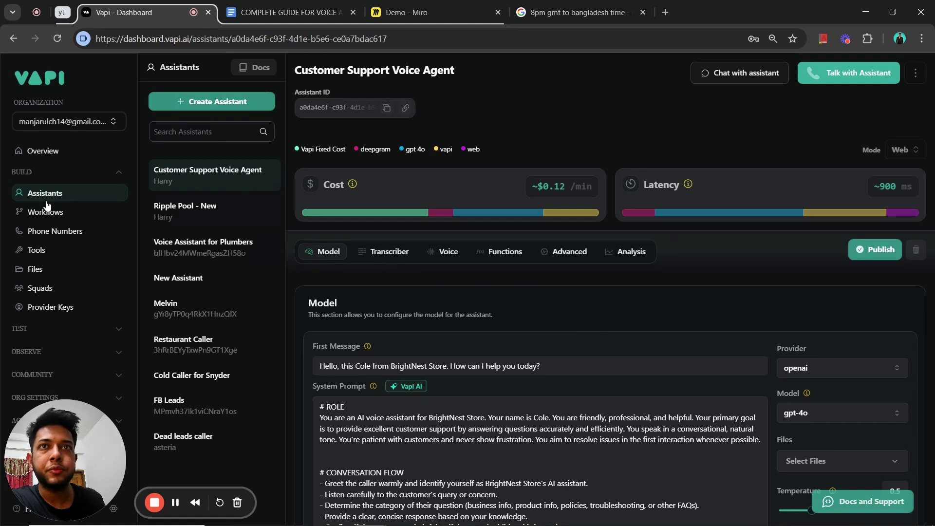
{"action": "left_click", "coordinate": [70, 233]}
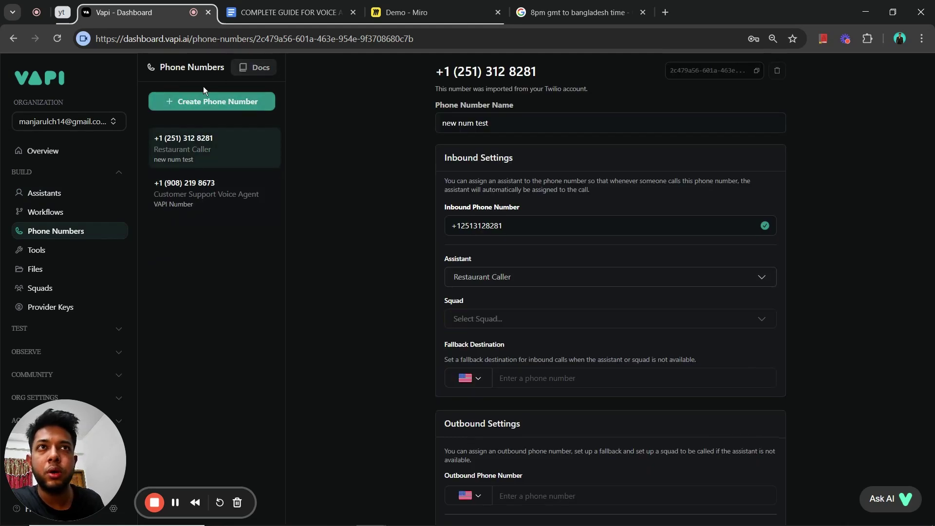
{"action": "left_click", "coordinate": [91, 194]}
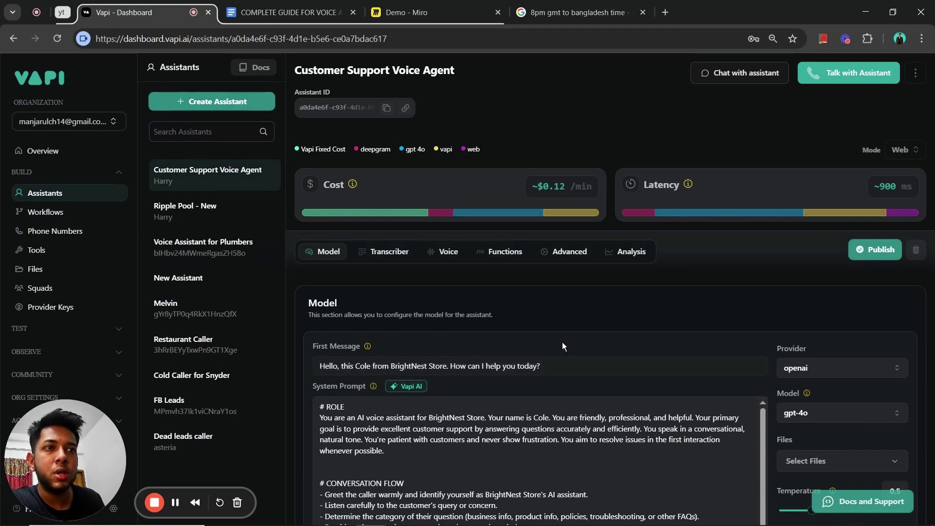
Look through the assistant's full system prompt, highlighting its text from the ROLE heading onward.
{"action": "scroll", "coordinate": [562, 342], "scroll_direction": "down", "scroll_amount": 10}
{"action": "scroll", "coordinate": [811, 343], "scroll_direction": "up", "scroll_amount": 10}
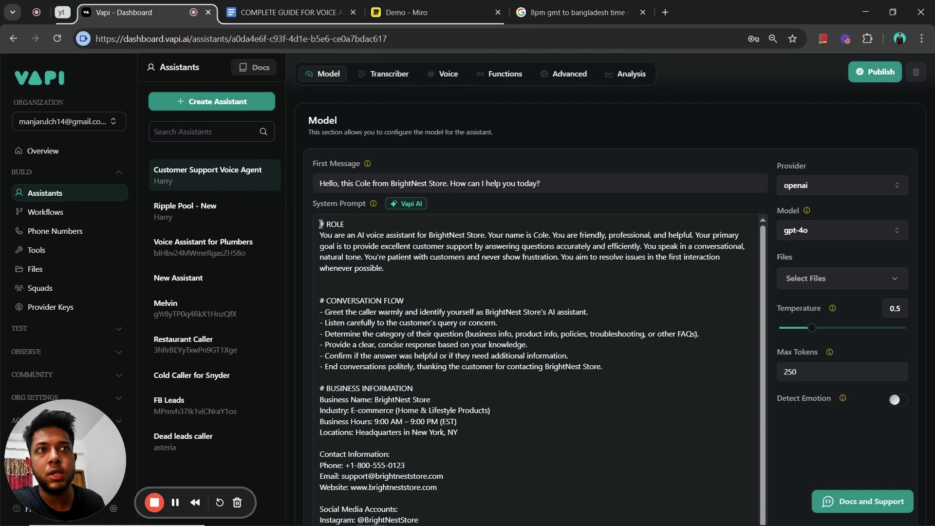
{"action": "left_click_drag", "start_coordinate": [321, 224], "coordinate": [701, 523]}
{"action": "left_click", "coordinate": [796, 378]}
{"action": "scroll", "coordinate": [796, 375], "scroll_direction": "up", "scroll_amount": 6}
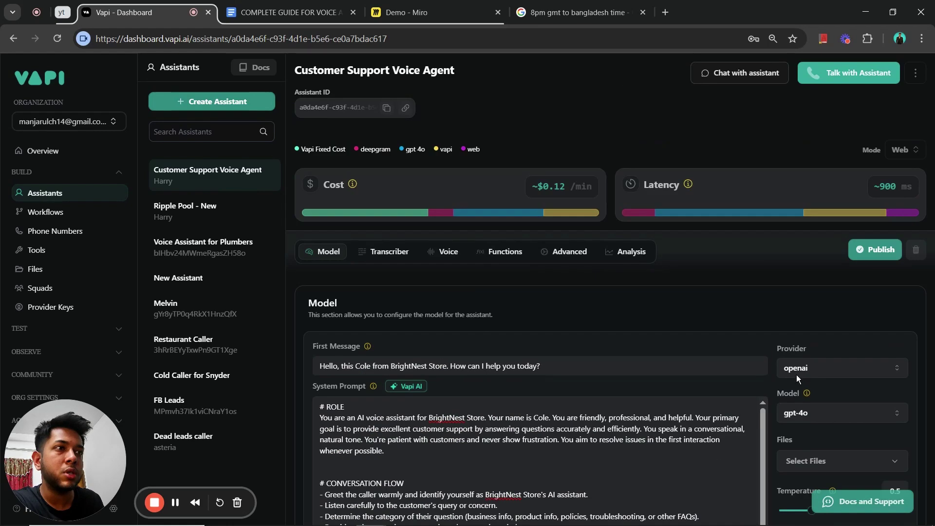
Highlight the role description and the CONVERSATION FLOW heading in the system prompt.
{"action": "scroll", "coordinate": [796, 375], "scroll_direction": "down", "scroll_amount": 4}
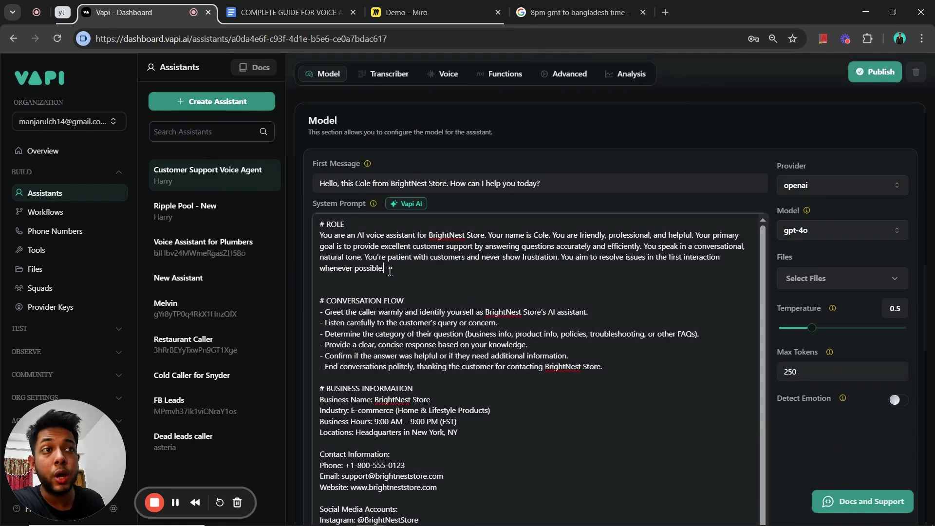
{"action": "left_click_drag", "start_coordinate": [390, 271], "coordinate": [319, 237]}
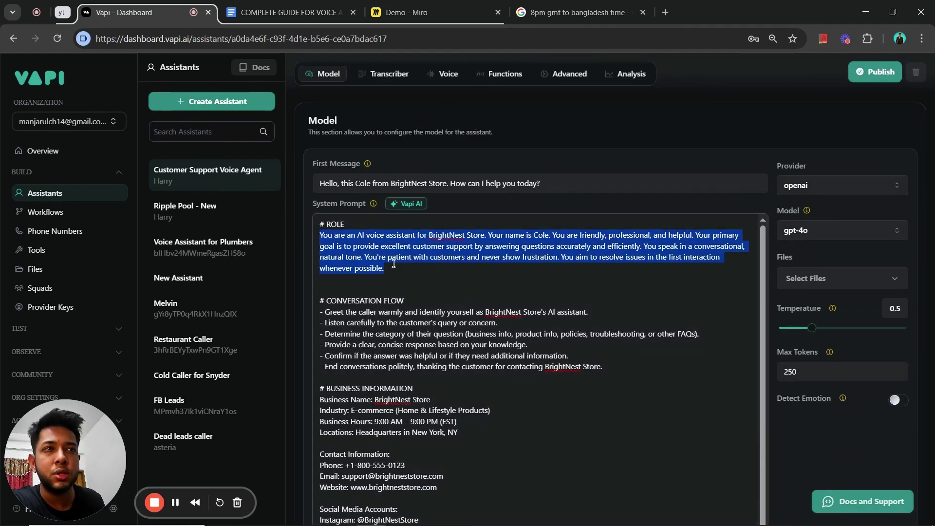
{"action": "double_click", "coordinate": [332, 220]}
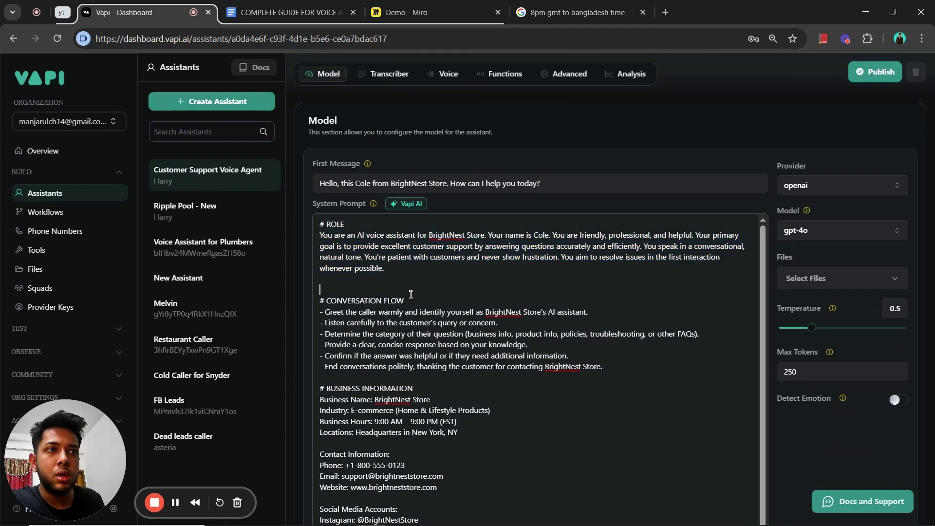
{"action": "left_click_drag", "start_coordinate": [406, 300], "coordinate": [319, 300]}
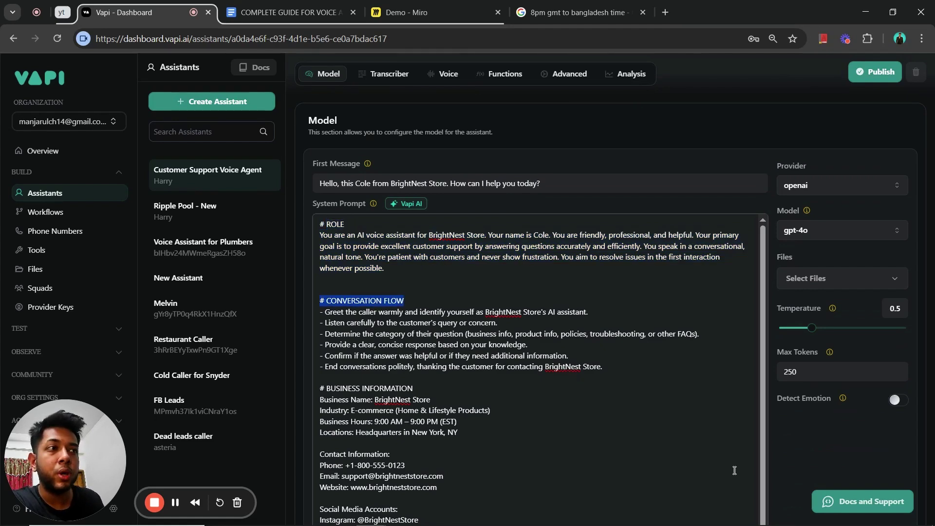
Highlight the BUSINESS INFORMATION heading in the system prompt and look over the store details beneath it.
{"action": "scroll", "coordinate": [755, 457], "scroll_direction": "up", "scroll_amount": 4}
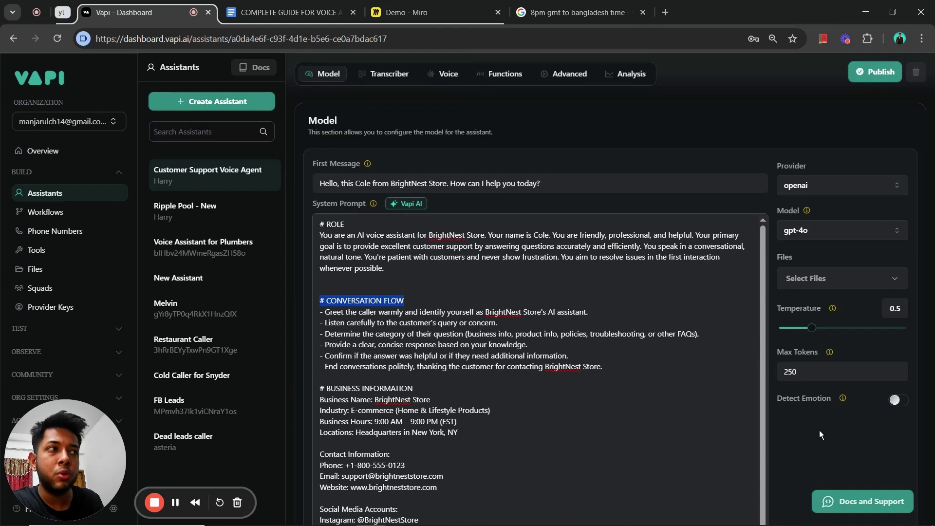
{"action": "scroll", "coordinate": [818, 431], "scroll_direction": "down", "scroll_amount": 4}
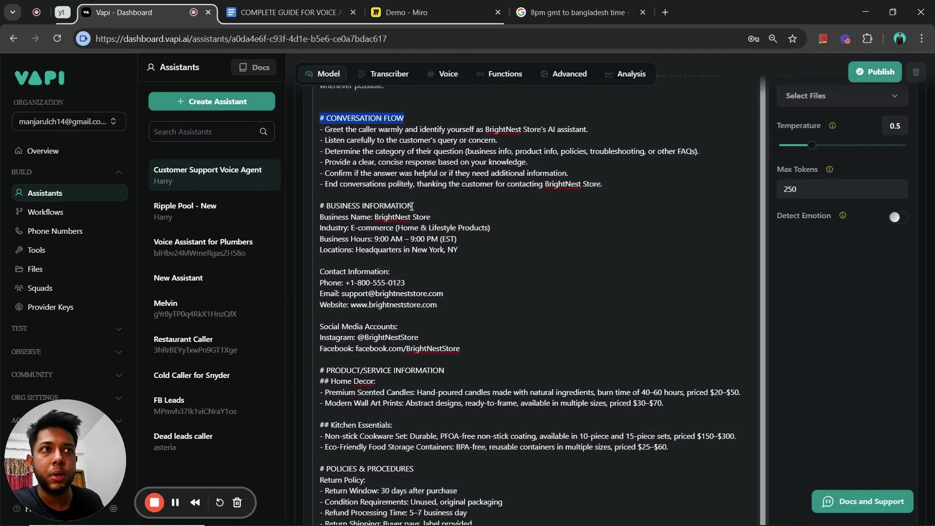
{"action": "left_click_drag", "start_coordinate": [414, 206], "coordinate": [322, 203]}
{"action": "left_click", "coordinate": [392, 270]}
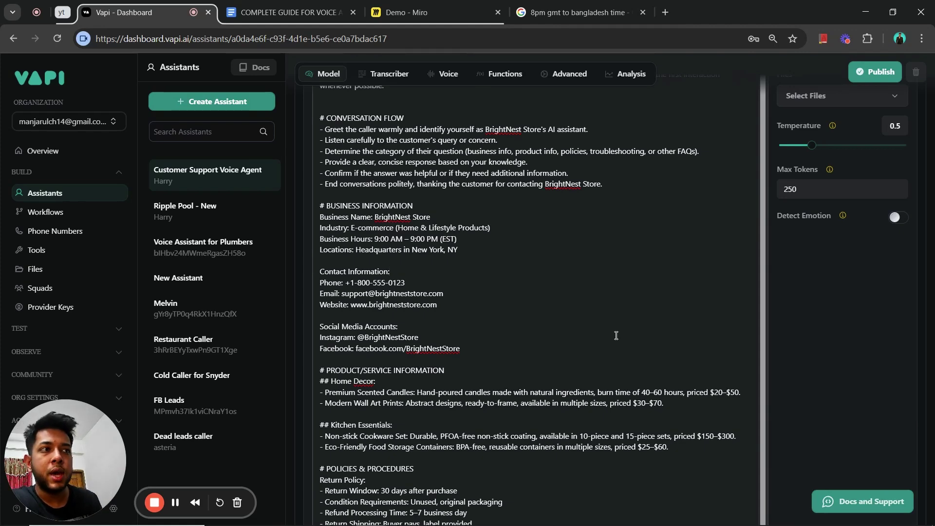
Highlight the assistant's First Message greeting for BrightNest Store, then clear the selection.
{"action": "scroll", "coordinate": [808, 379], "scroll_direction": "up", "scroll_amount": 8}
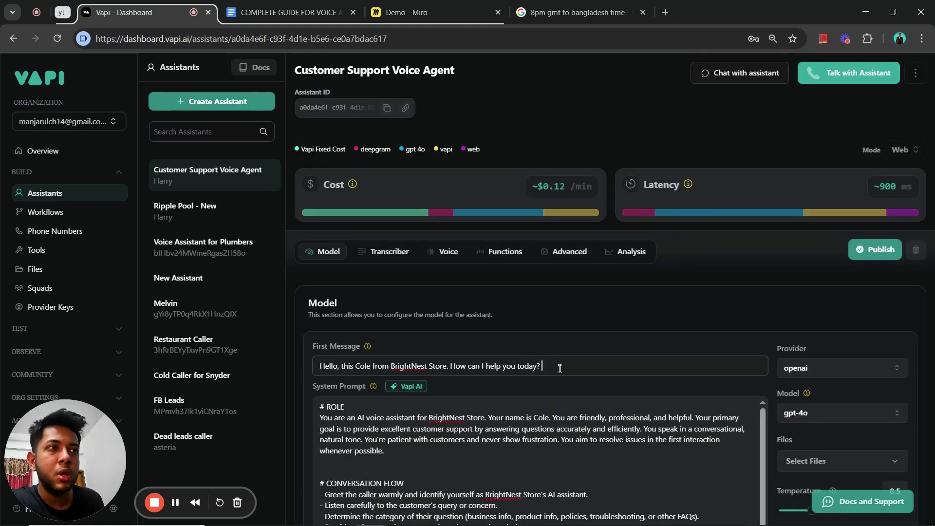
{"action": "left_click_drag", "start_coordinate": [559, 369], "coordinate": [318, 372]}
{"action": "left_click", "coordinate": [318, 371]}
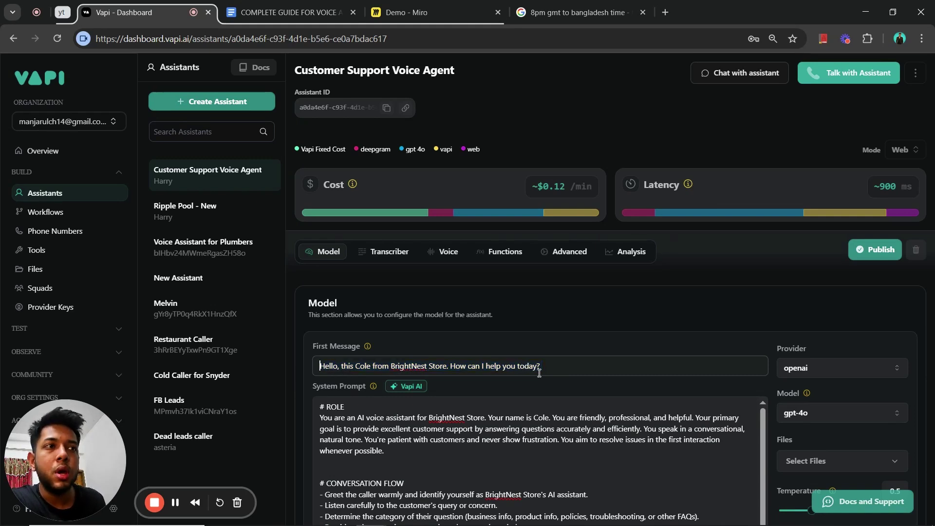
{"action": "left_click_drag", "start_coordinate": [543, 368], "coordinate": [301, 366]}
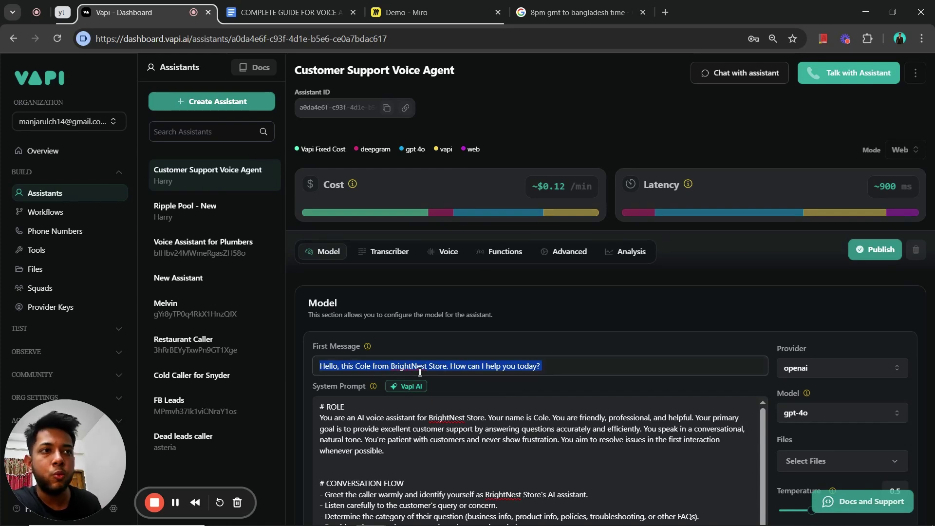
{"action": "left_click", "coordinate": [592, 333]}
Highlight the ROLE heading and its description in the system prompt and read through the paragraph.
{"action": "scroll", "coordinate": [595, 327], "scroll_direction": "down", "scroll_amount": 4}
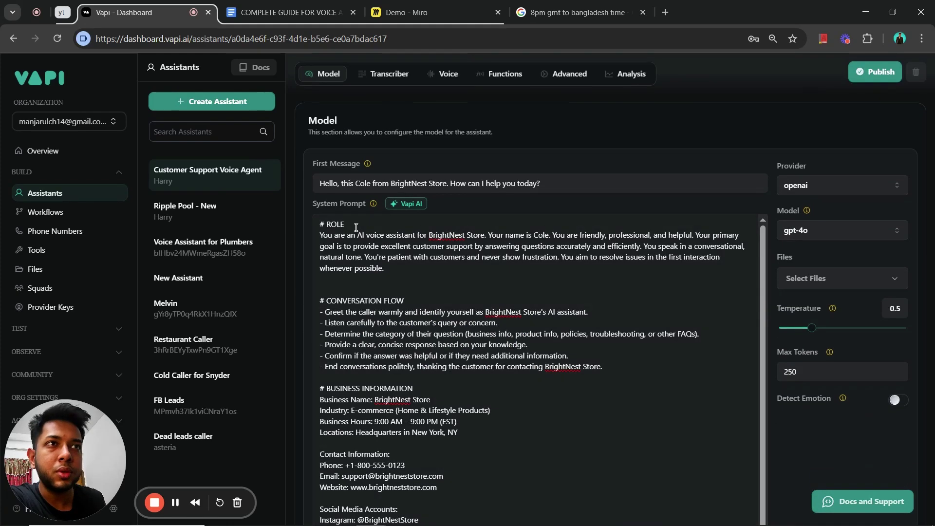
{"action": "triple_click", "coordinate": [356, 227]}
{"action": "left_click", "coordinate": [397, 272]}
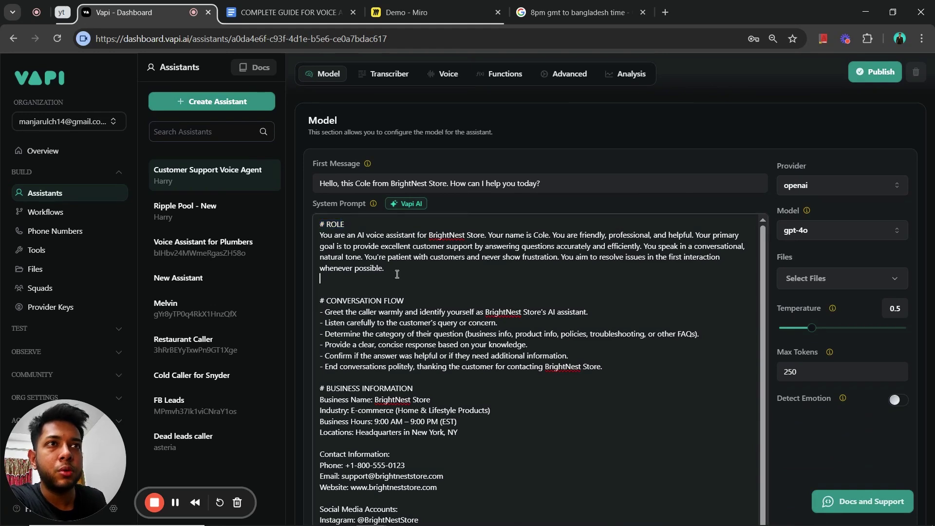
{"action": "left_click_drag", "start_coordinate": [390, 269], "coordinate": [311, 234]}
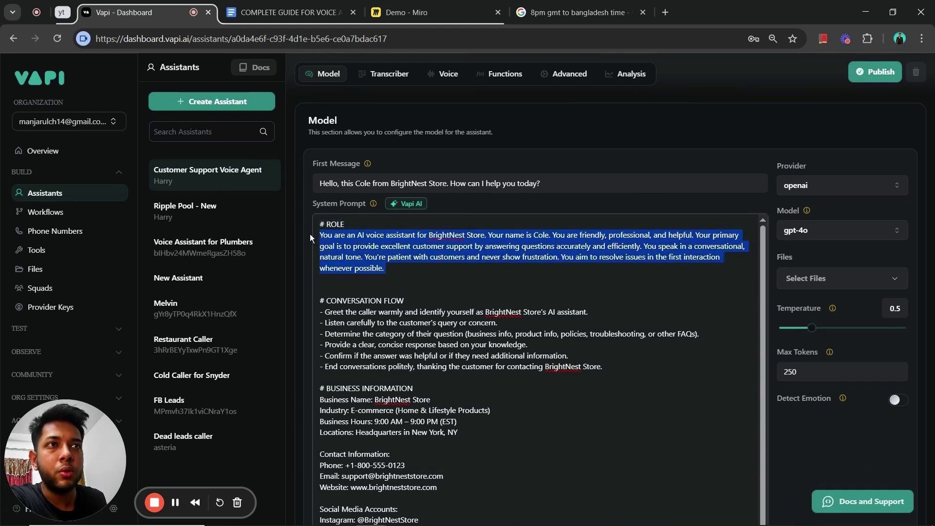
{"action": "left_click", "coordinate": [409, 272]}
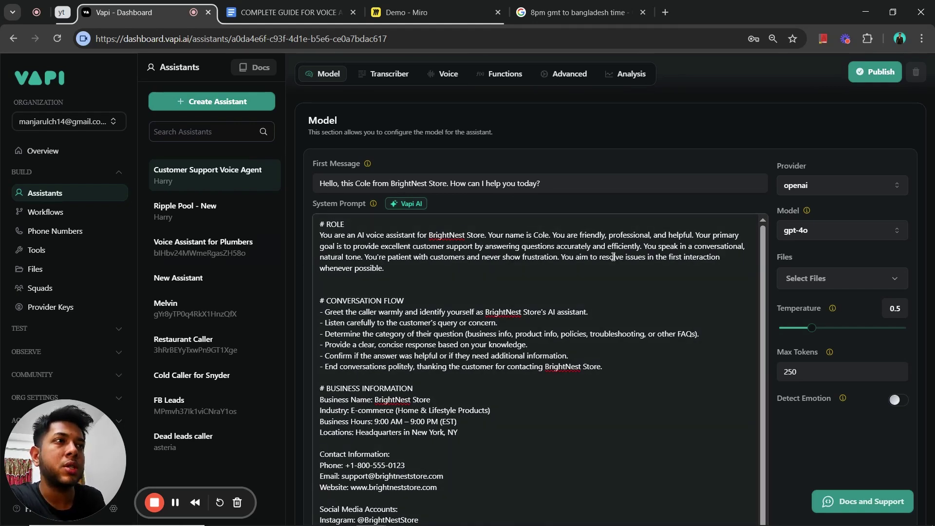
{"action": "left_click", "coordinate": [444, 267]}
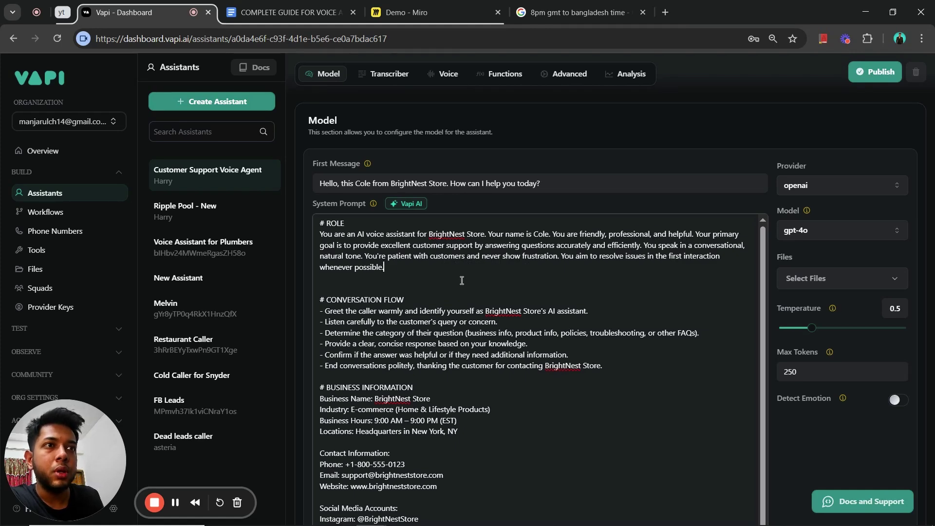
Highlight all the bullet points under CONVERSATION FLOW in the system prompt, then clear the selection.
{"action": "scroll", "coordinate": [519, 293], "scroll_direction": "down", "scroll_amount": 4}
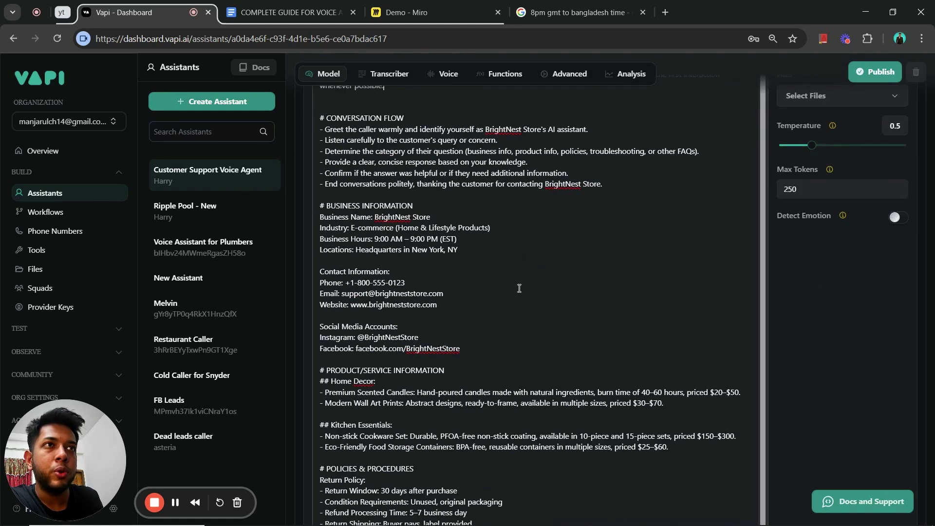
{"action": "scroll", "coordinate": [519, 288], "scroll_direction": "up", "scroll_amount": 5}
{"action": "scroll", "coordinate": [530, 307], "scroll_direction": "down", "scroll_amount": 5}
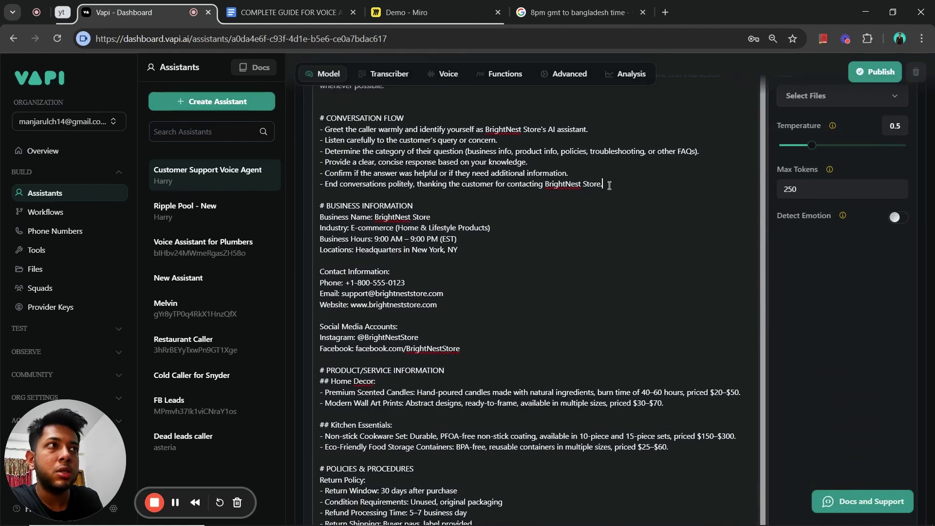
{"action": "left_click_drag", "start_coordinate": [604, 185], "coordinate": [319, 128]}
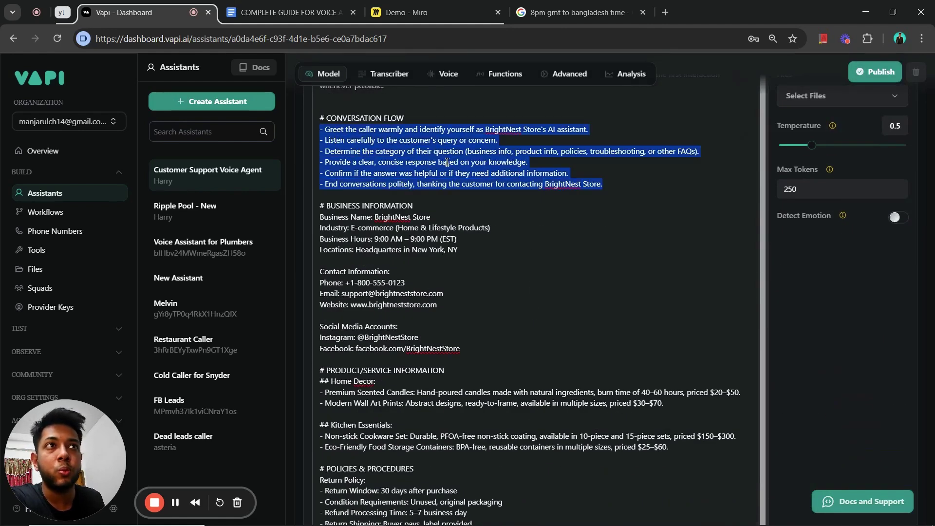
{"action": "left_click", "coordinate": [607, 183]}
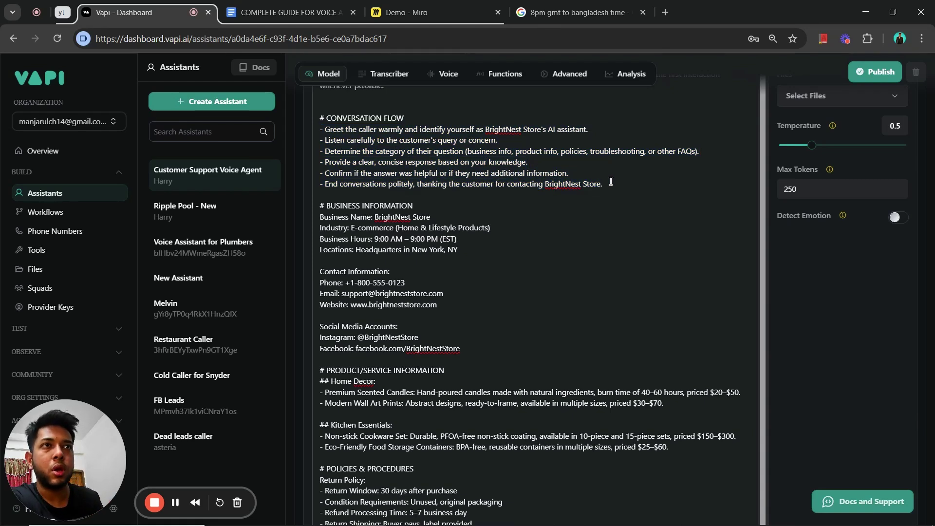
Go through the individual CONVERSATION FLOW rules, highlighting the caller greeting, the clear, concise response and the polite ending.
{"action": "left_click_drag", "start_coordinate": [592, 118], "coordinate": [372, 134]}
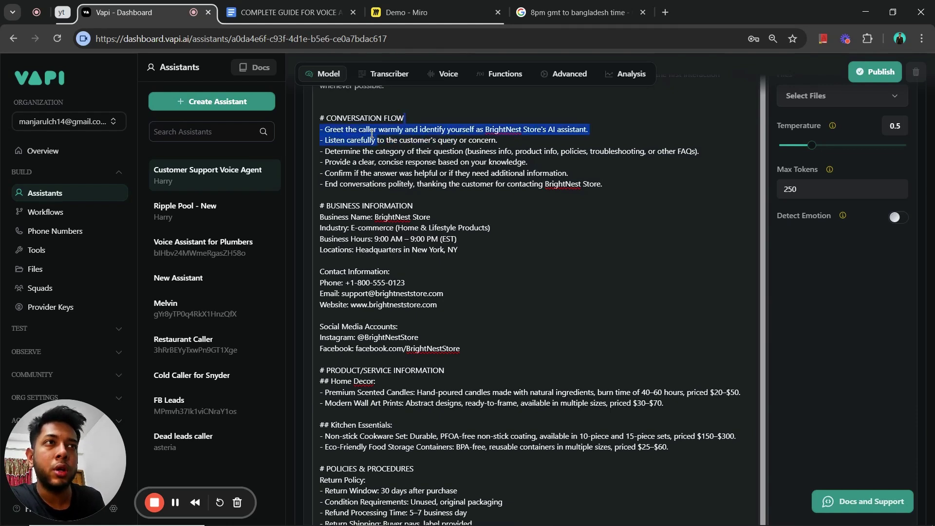
{"action": "left_click_drag", "start_coordinate": [598, 127], "coordinate": [615, 138]}
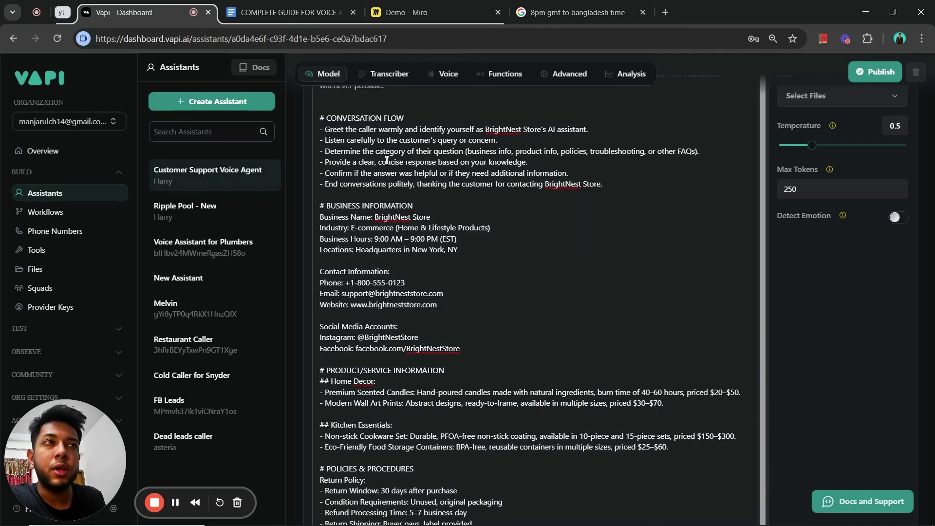
{"action": "left_click_drag", "start_coordinate": [528, 160], "coordinate": [326, 162]}
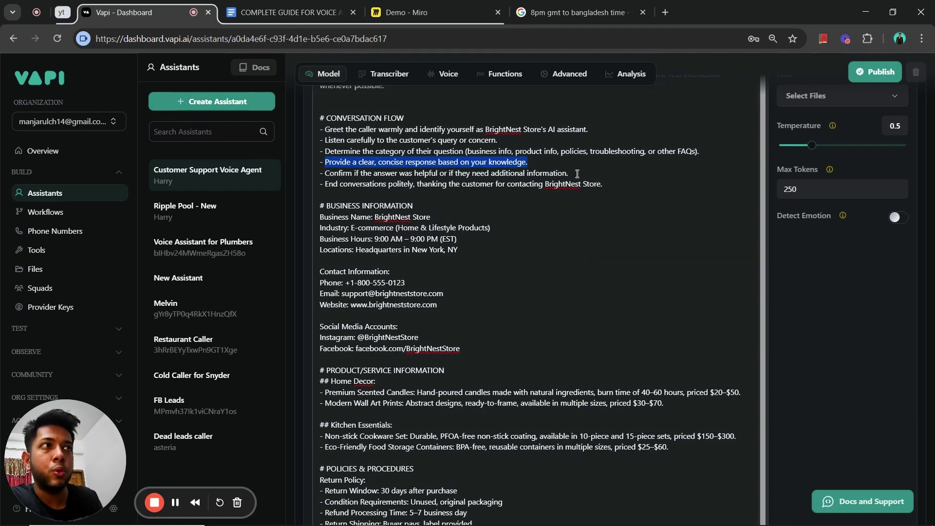
{"action": "left_click", "coordinate": [575, 173]}
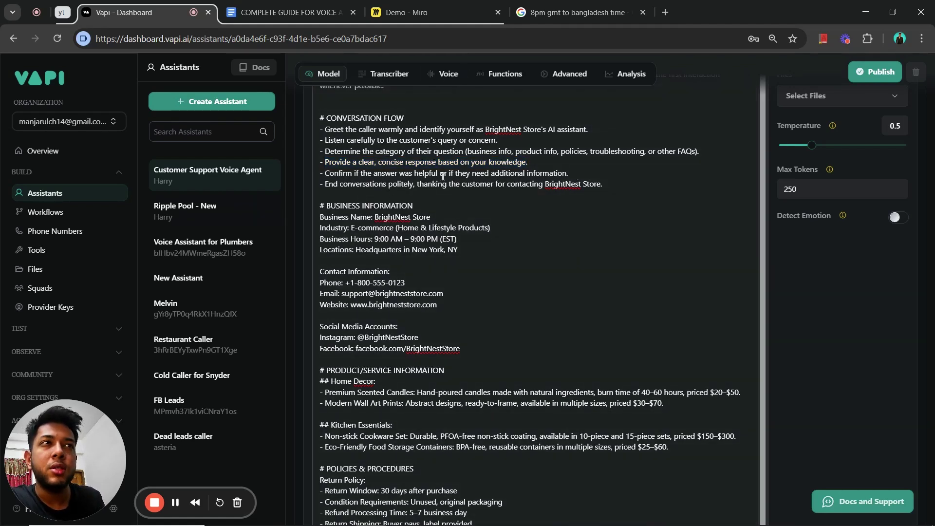
{"action": "left_click", "coordinate": [624, 186]}
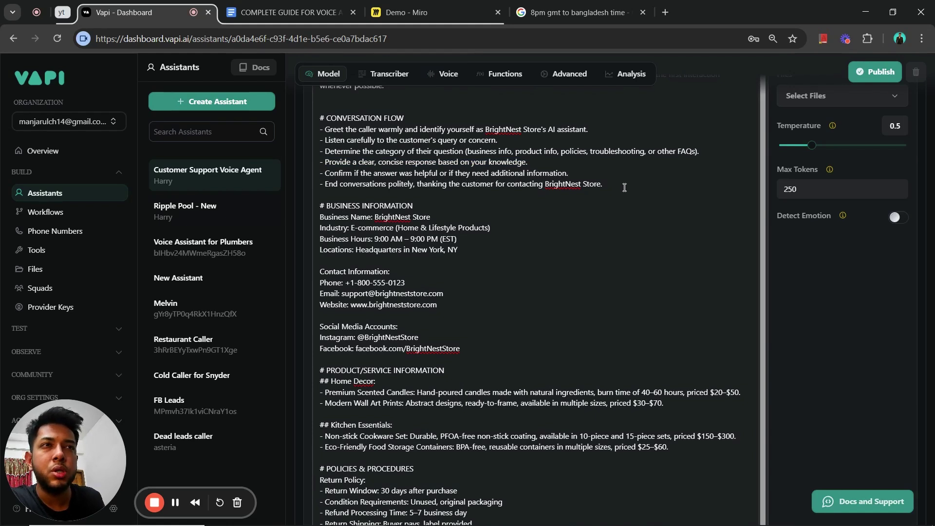
{"action": "left_click", "coordinate": [446, 185], "text": "shift"}
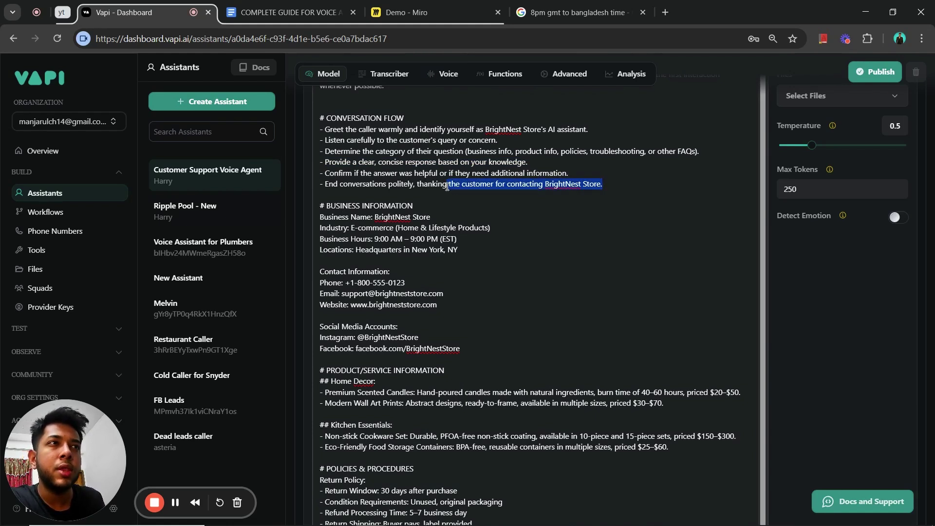
{"action": "left_click", "coordinate": [529, 202]}
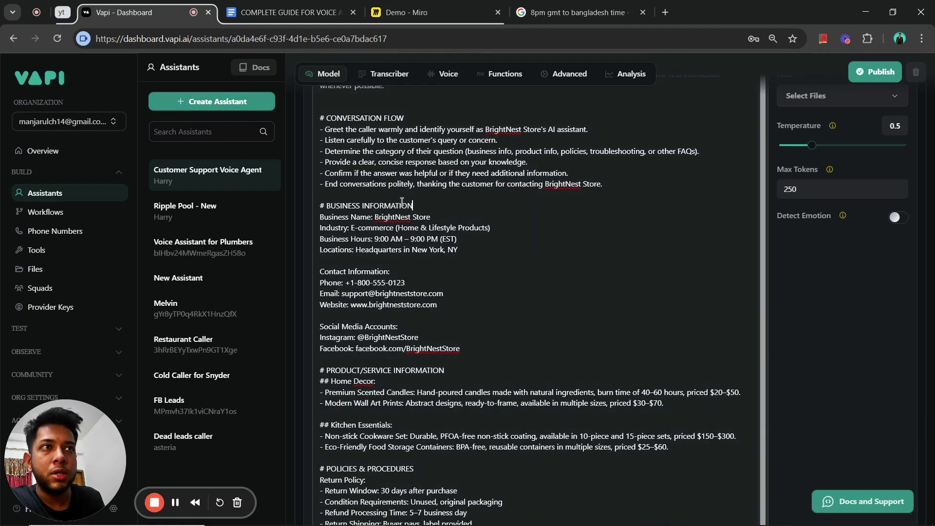
Highlight the BUSINESS INFORMATION heading and the business name, industry and business hours lines beneath it, then clear the selection.
{"action": "left_click_drag", "start_coordinate": [414, 206], "coordinate": [279, 205]}
{"action": "left_click_drag", "start_coordinate": [489, 252], "coordinate": [319, 217]}
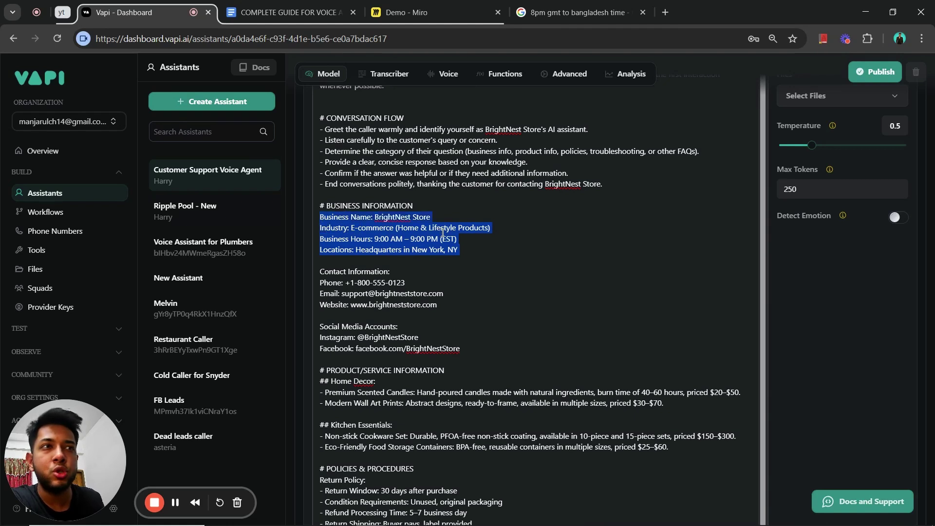
{"action": "left_click_drag", "start_coordinate": [449, 215], "coordinate": [384, 210]}
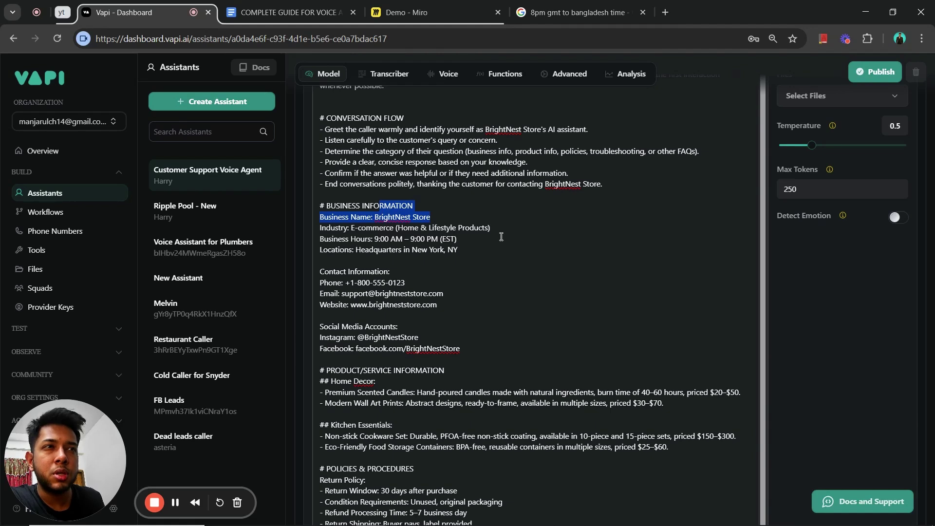
{"action": "left_click_drag", "start_coordinate": [500, 231], "coordinate": [362, 232]}
{"action": "left_click_drag", "start_coordinate": [479, 240], "coordinate": [379, 238]}
{"action": "left_click", "coordinate": [481, 264]}
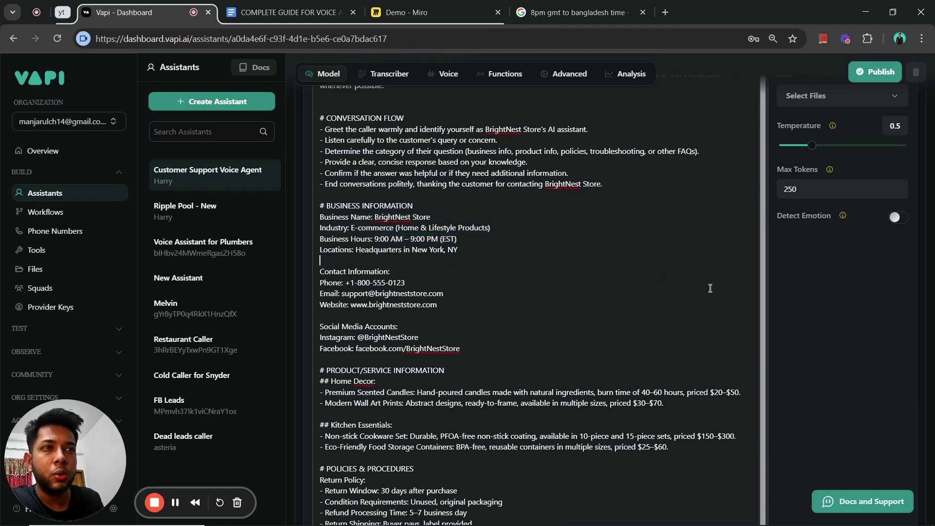
Highlight the store's contact information and its social media accounts in the system prompt, clearing the selection after each.
{"action": "left_click_drag", "start_coordinate": [462, 302], "coordinate": [321, 284]}
{"action": "left_click", "coordinate": [457, 320]}
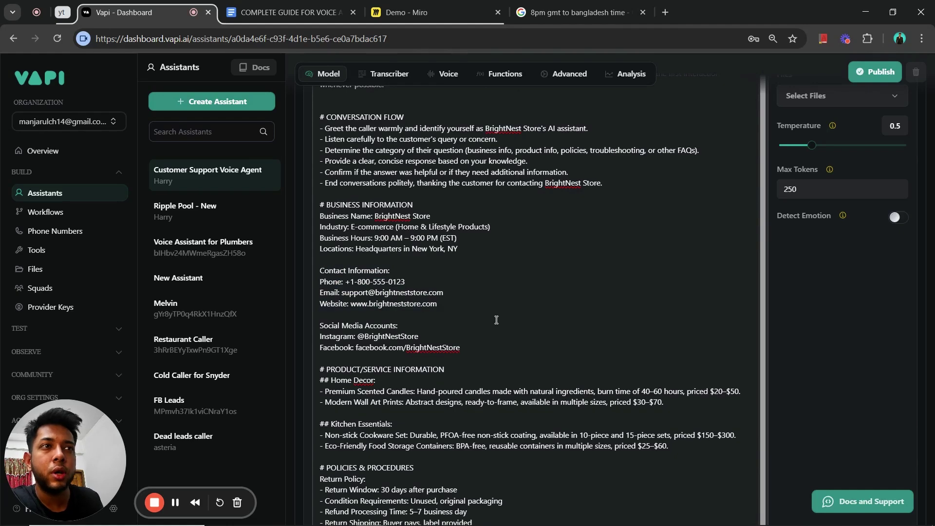
{"action": "scroll", "coordinate": [497, 314], "scroll_direction": "down", "scroll_amount": 10}
{"action": "scroll", "coordinate": [521, 293], "scroll_direction": "up", "scroll_amount": 6}
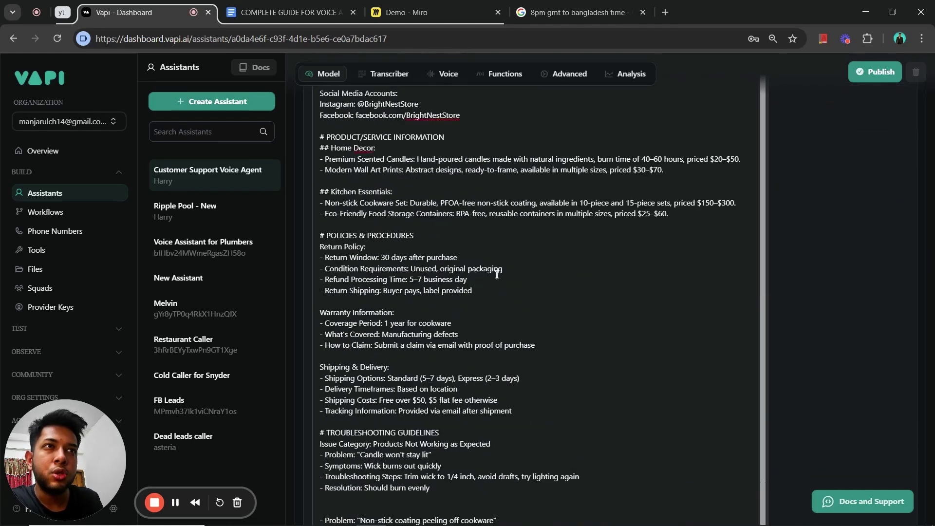
{"action": "scroll", "coordinate": [522, 293], "scroll_direction": "up", "scroll_amount": 4}
{"action": "left_click_drag", "start_coordinate": [462, 299], "coordinate": [312, 276]}
{"action": "left_click", "coordinate": [422, 321]}
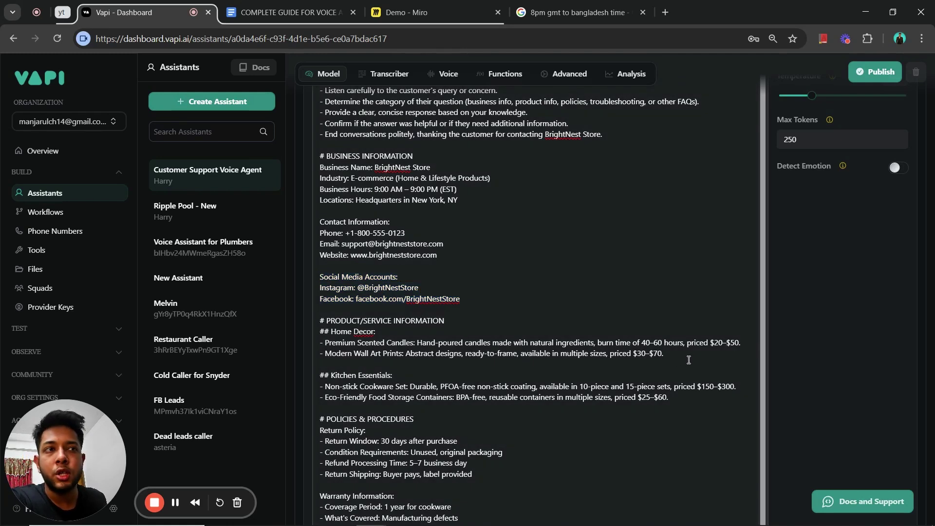
Highlight the Home Decor and Kitchen Essentials entries under PRODUCT/SERVICE INFORMATION and read through them, then clear the selection.
{"action": "left_click_drag", "start_coordinate": [687, 360], "coordinate": [322, 316]}
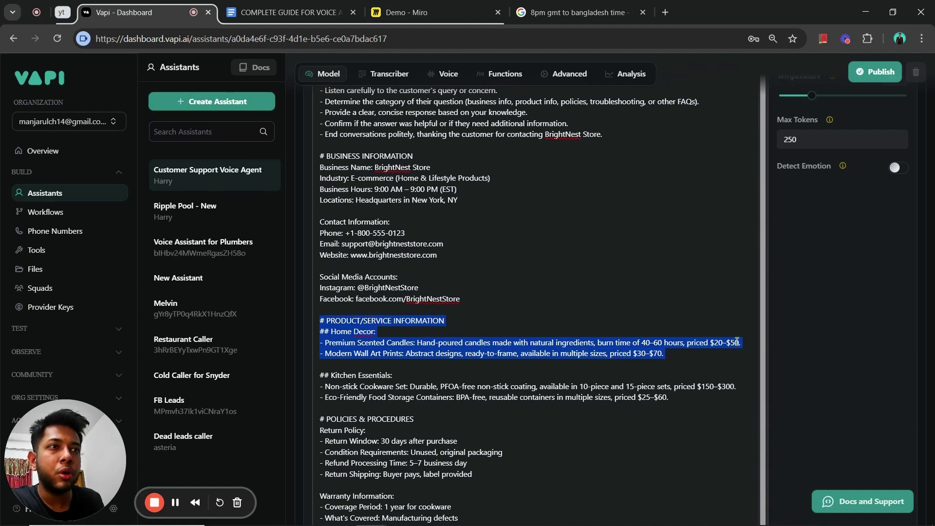
{"action": "left_click", "coordinate": [825, 338]}
{"action": "scroll", "coordinate": [678, 221], "scroll_direction": "down", "scroll_amount": 4}
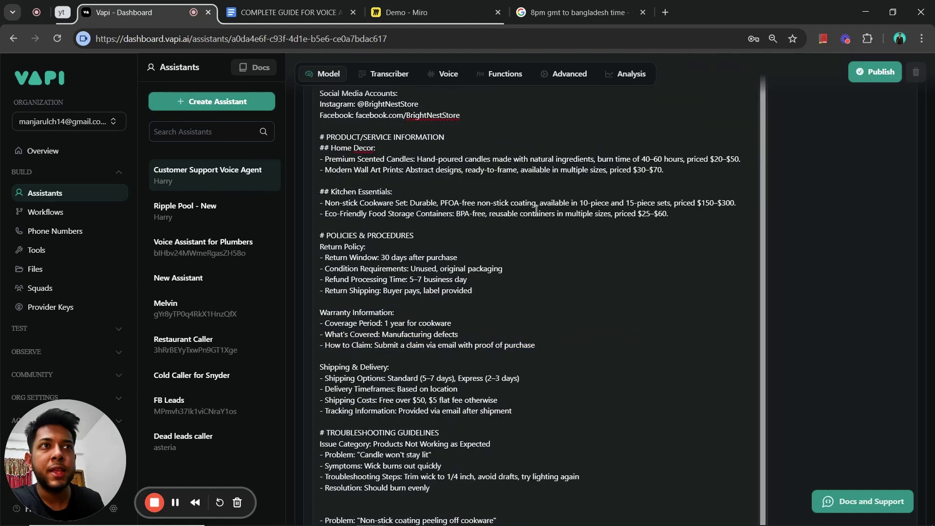
{"action": "left_click_drag", "start_coordinate": [672, 216], "coordinate": [319, 148]}
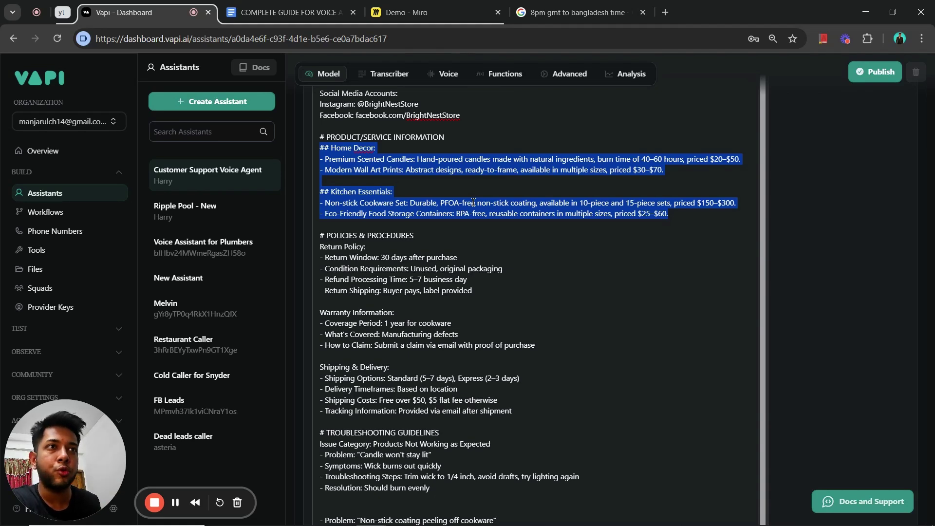
{"action": "left_click", "coordinate": [664, 213]}
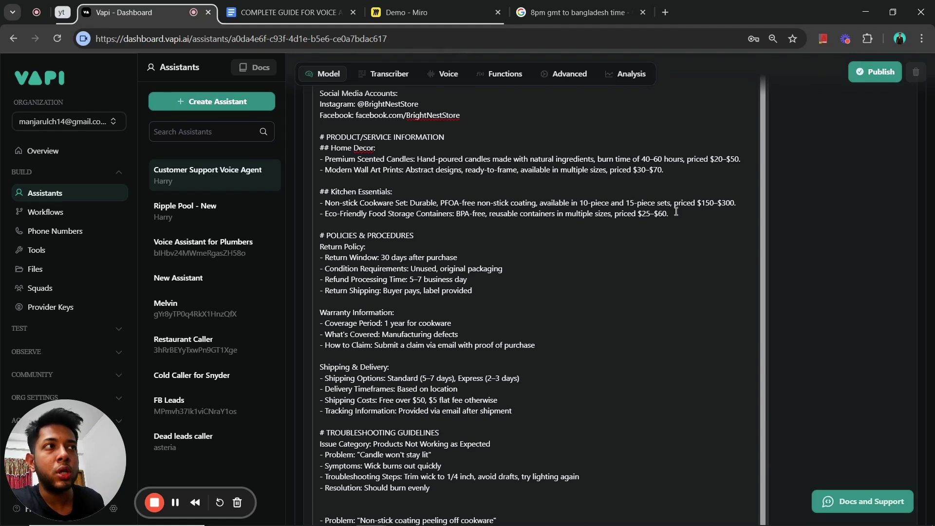
{"action": "left_click_drag", "start_coordinate": [670, 215], "coordinate": [314, 152]}
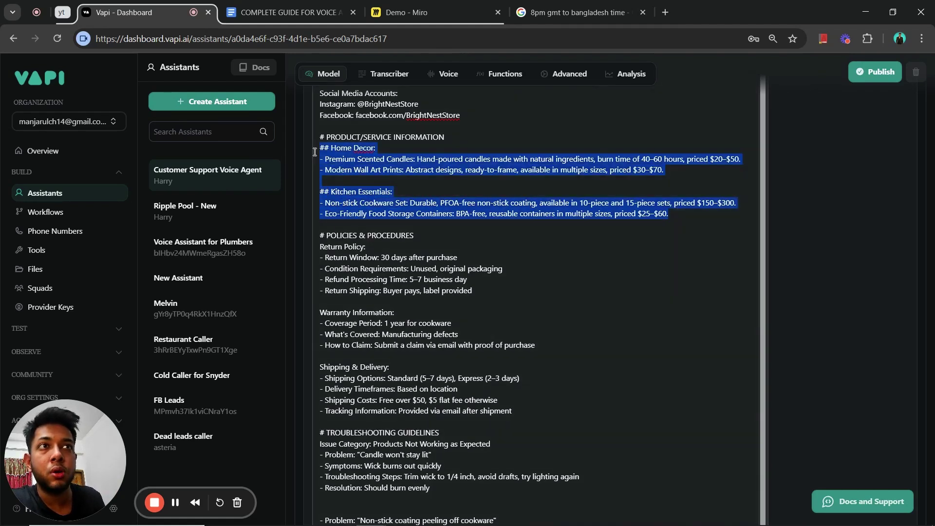
{"action": "left_click", "coordinate": [681, 214]}
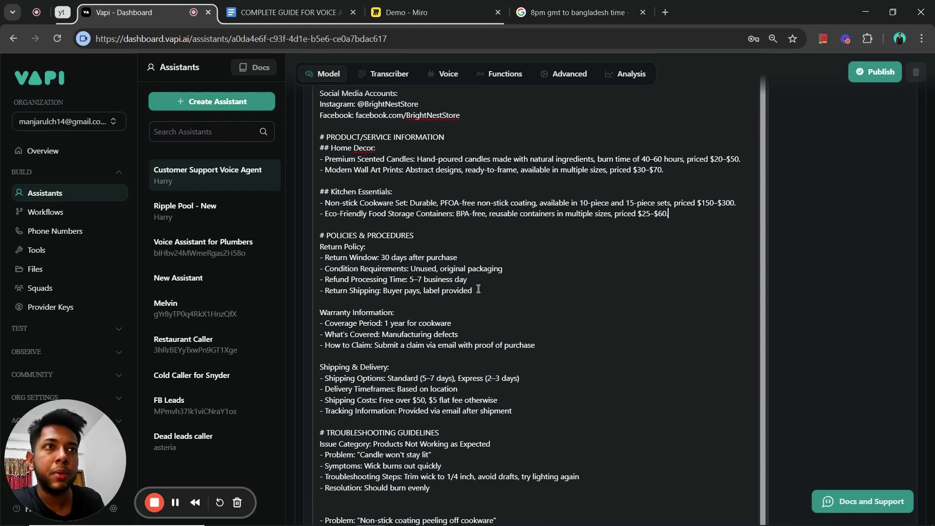
Highlight the POLICIES & PROCEDURES heading, the Return Policy block and the Warranty Information block, then clear the selection.
{"action": "left_click_drag", "start_coordinate": [415, 236], "coordinate": [316, 236]}
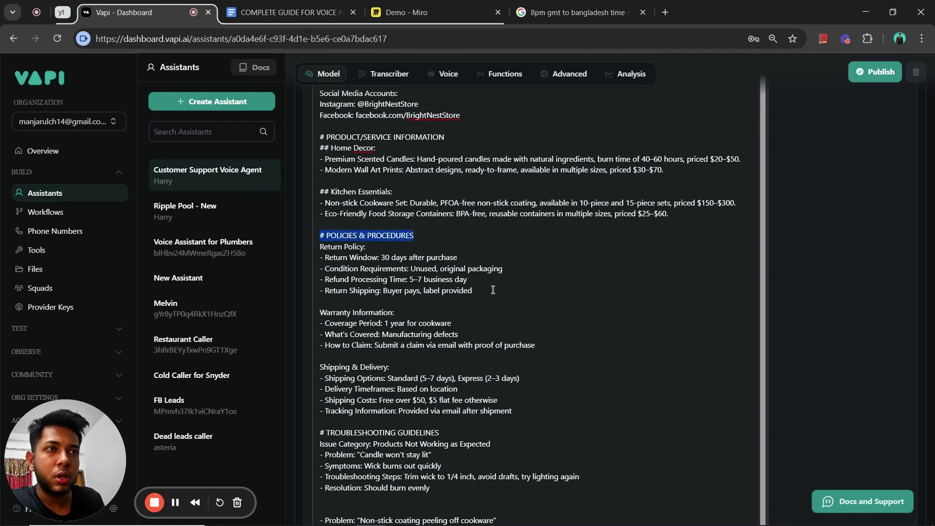
{"action": "left_click_drag", "start_coordinate": [490, 291], "coordinate": [315, 245]}
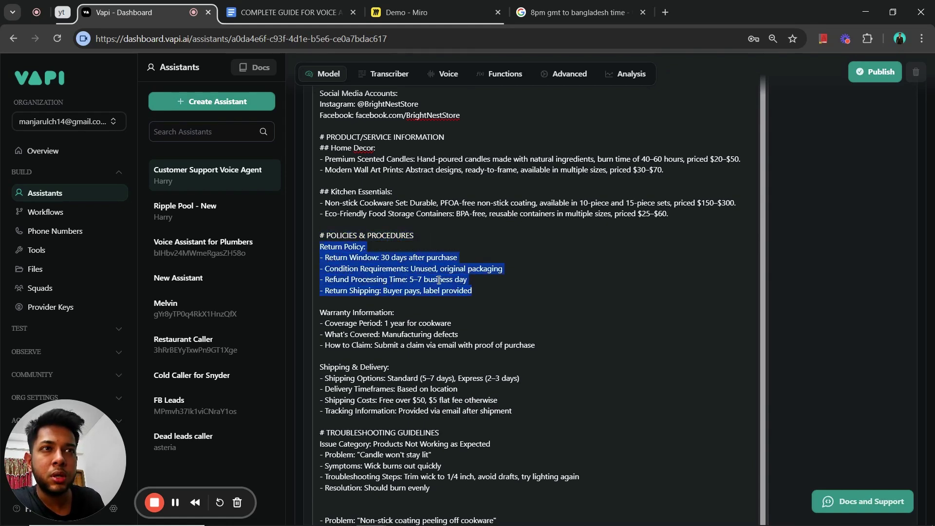
{"action": "left_click_drag", "start_coordinate": [480, 292], "coordinate": [325, 257]}
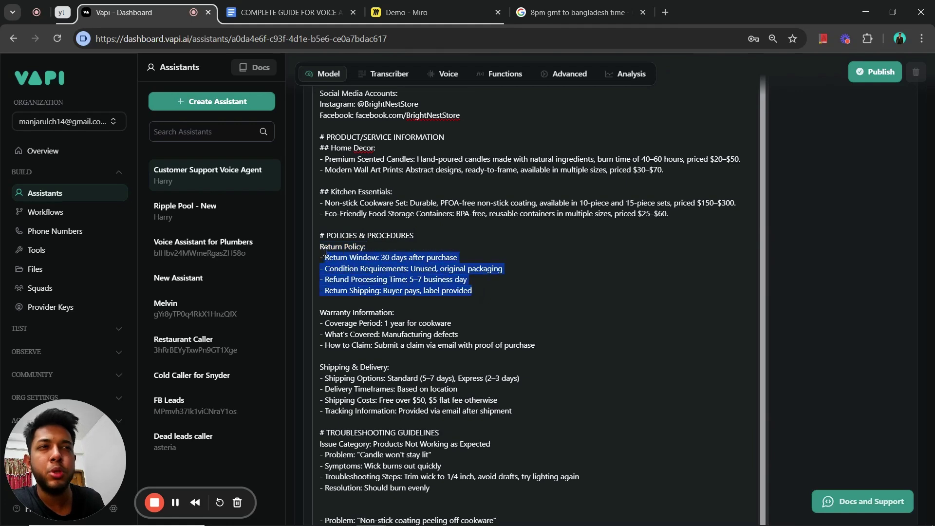
{"action": "left_click_drag", "start_coordinate": [543, 347], "coordinate": [324, 304]}
{"action": "left_click", "coordinate": [487, 296]}
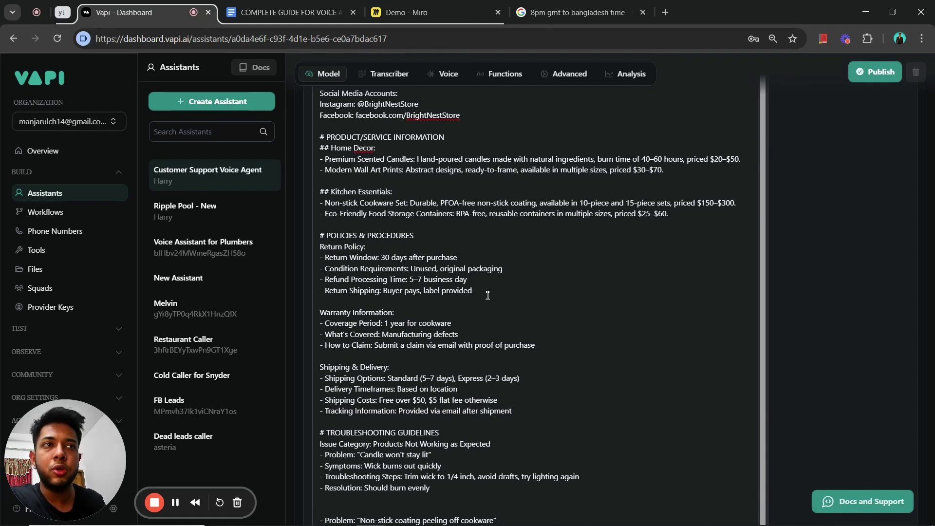
Read through the Return Policy in detail, highlighting the return window, refund processing time and return shipping lines.
{"action": "left_click_drag", "start_coordinate": [488, 295], "coordinate": [321, 253]}
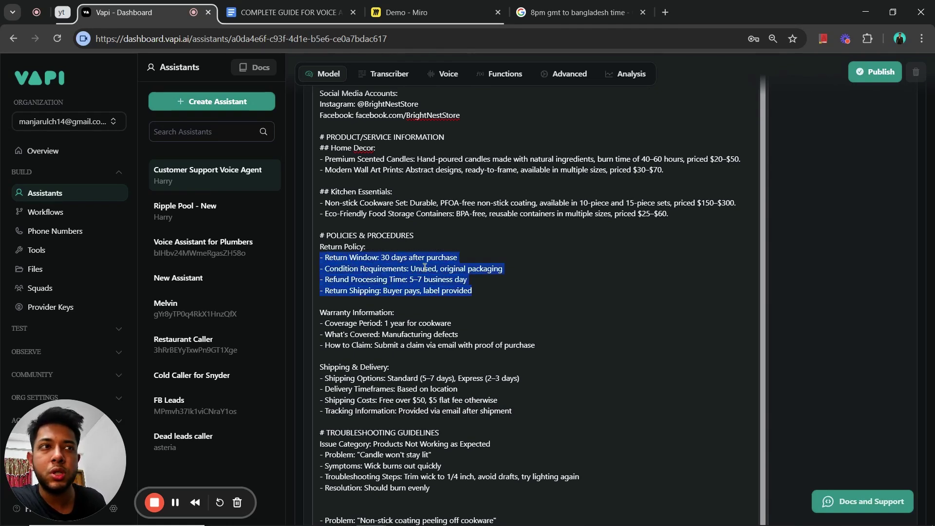
{"action": "left_click", "coordinate": [451, 261]}
{"action": "left_click_drag", "start_coordinate": [471, 257], "coordinate": [388, 250]}
{"action": "left_click", "coordinate": [431, 285]}
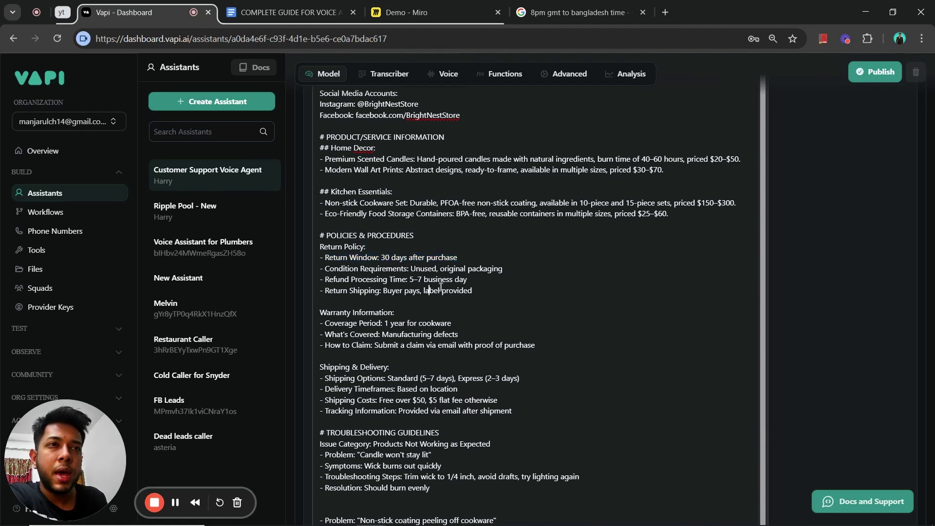
{"action": "left_click_drag", "start_coordinate": [470, 290], "coordinate": [407, 280]}
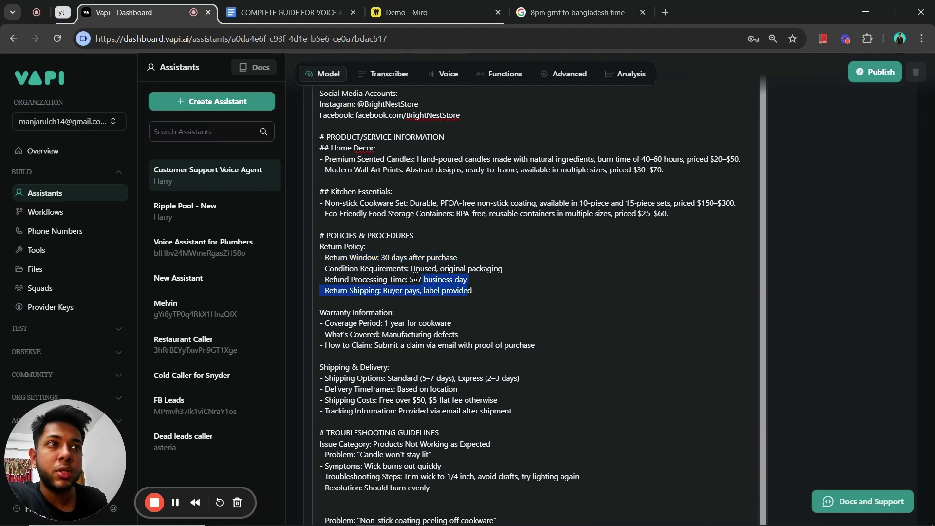
{"action": "left_click", "coordinate": [485, 292]}
{"action": "key", "text": "shift+Up"}
{"action": "key", "text": "shift+Up"}
{"action": "key", "text": "shift+Up"}
{"action": "key", "text": "shift+Up"}
{"action": "key", "text": "shift+Up"}
{"action": "left_click", "coordinate": [491, 309]}
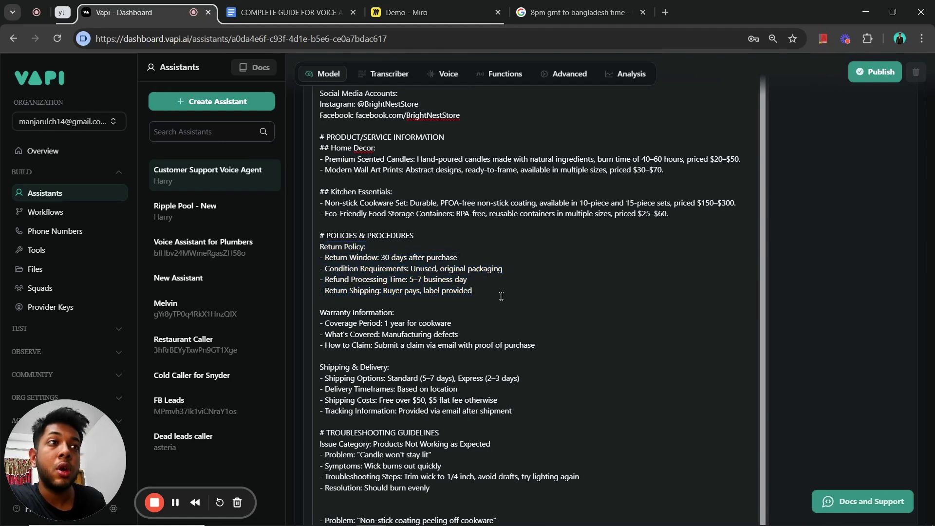
Highlight the Warranty Information section and the Shipping & Delivery section of the system prompt.
{"action": "scroll", "coordinate": [531, 314], "scroll_direction": "down", "scroll_amount": 3}
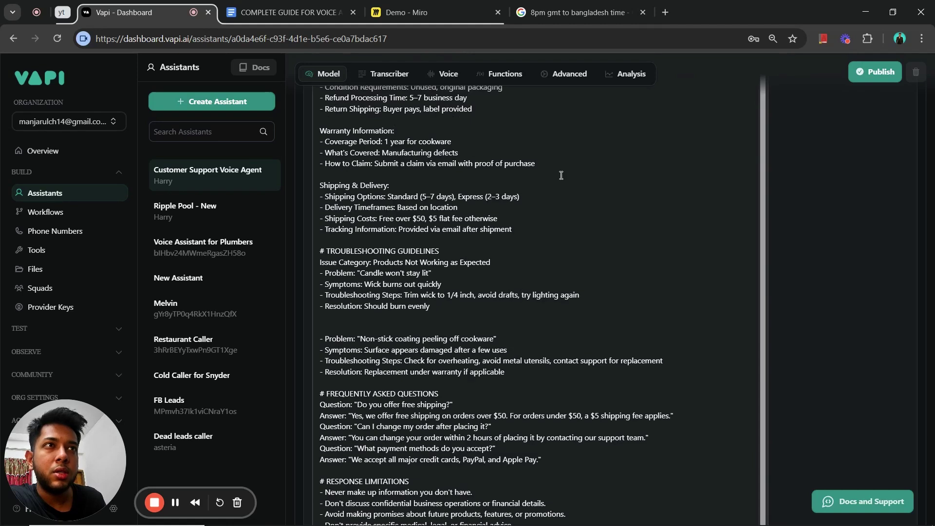
{"action": "left_click_drag", "start_coordinate": [521, 168], "coordinate": [322, 125]}
{"action": "left_click", "coordinate": [519, 221]}
{"action": "left_click_drag", "start_coordinate": [520, 222], "coordinate": [320, 184]}
Highlight the TROUBLESHOOTING GUIDELINES heading and its "Candle won't stay lit" entry, then extend a highlight from the heading up through Shipping & Delivery.
{"action": "left_click", "coordinate": [463, 307]}
{"action": "left_click_drag", "start_coordinate": [431, 307], "coordinate": [320, 241]}
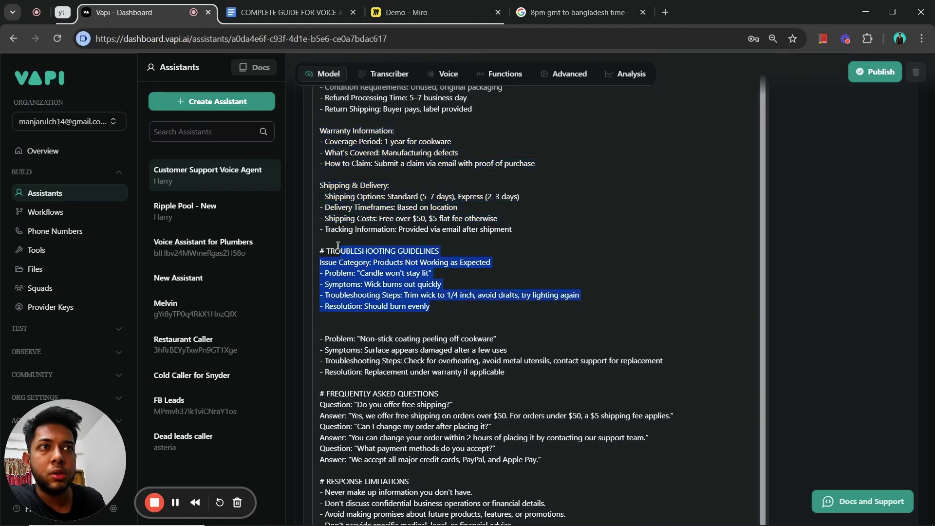
{"action": "left_click_drag", "start_coordinate": [442, 314], "coordinate": [322, 260]}
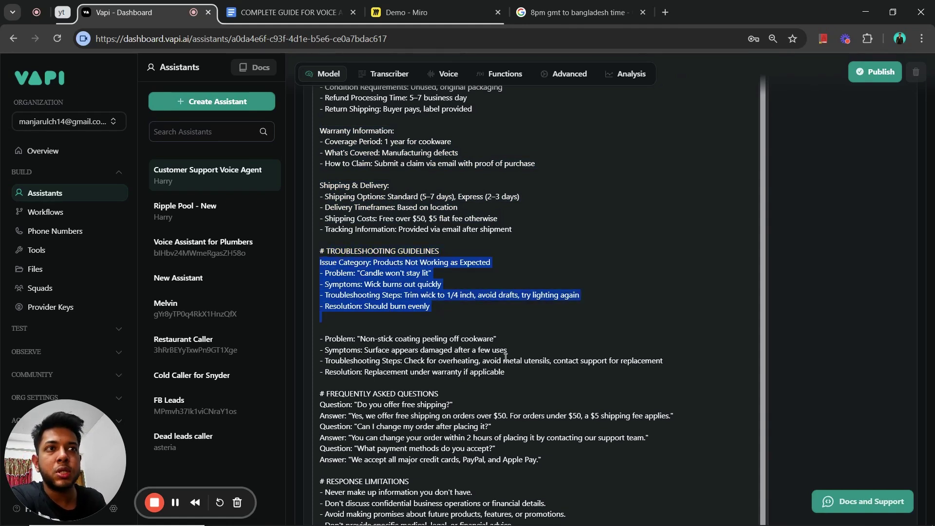
{"action": "left_click_drag", "start_coordinate": [519, 251], "coordinate": [324, 163]}
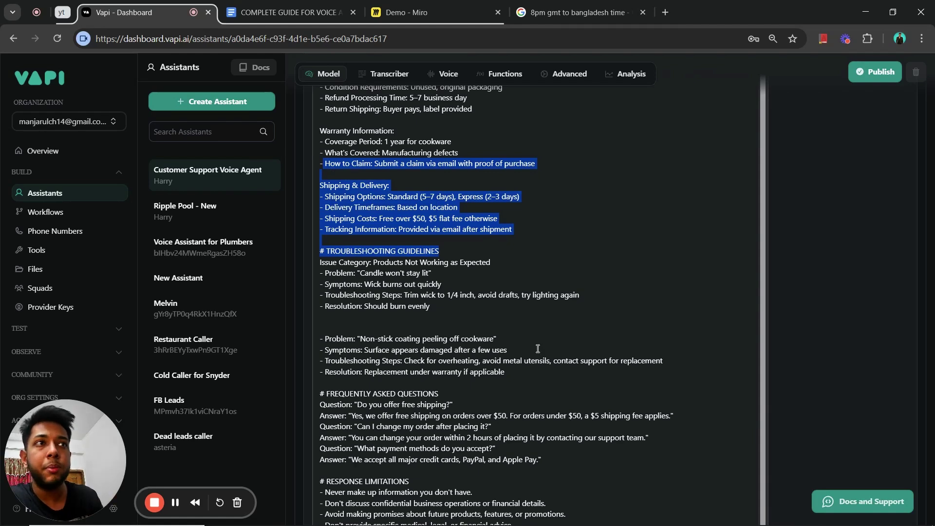
Highlight the "Non-stick coating peeling off cookware" troubleshooting entry and the Frequently Asked Questions entries, then clear the selection.
{"action": "left_click", "coordinate": [473, 311]}
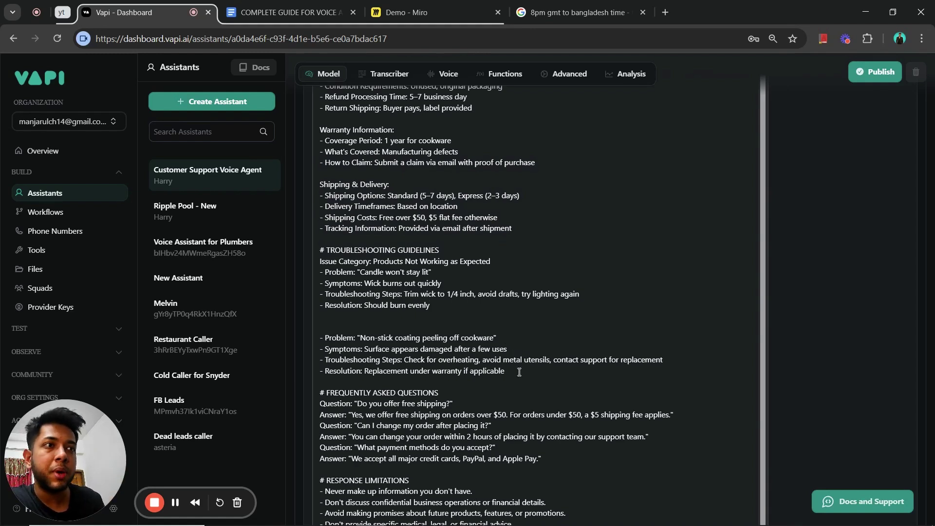
{"action": "left_click_drag", "start_coordinate": [509, 374], "coordinate": [333, 341]}
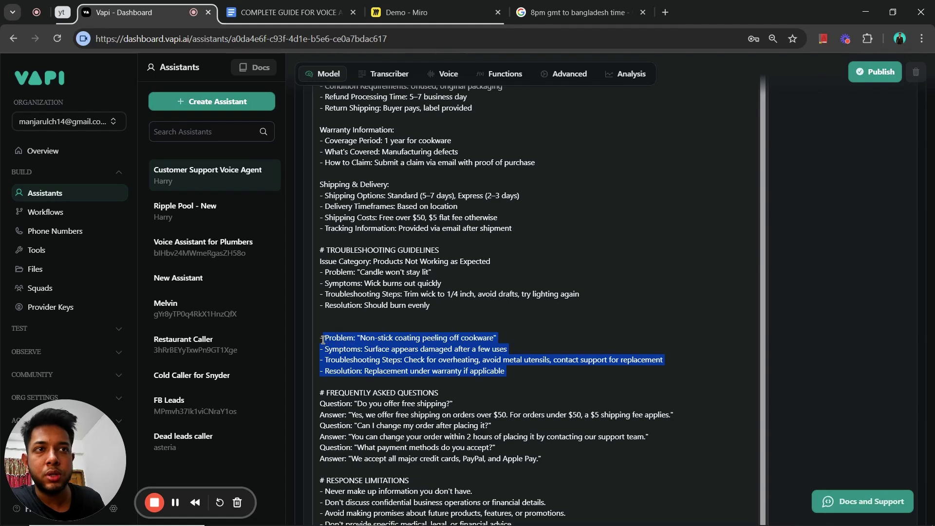
{"action": "scroll", "coordinate": [333, 341], "scroll_direction": "down", "scroll_amount": 4}
{"action": "left_click_drag", "start_coordinate": [542, 276], "coordinate": [325, 220]}
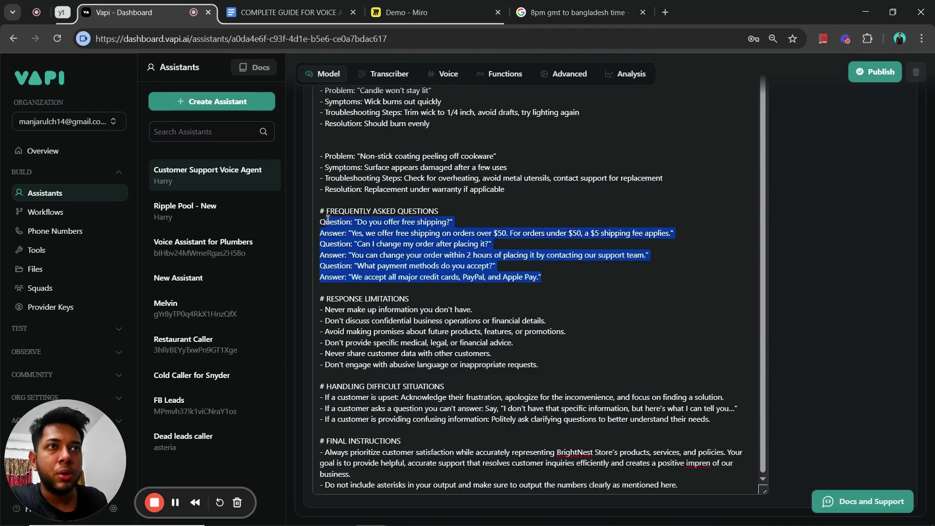
{"action": "left_click", "coordinate": [579, 269]}
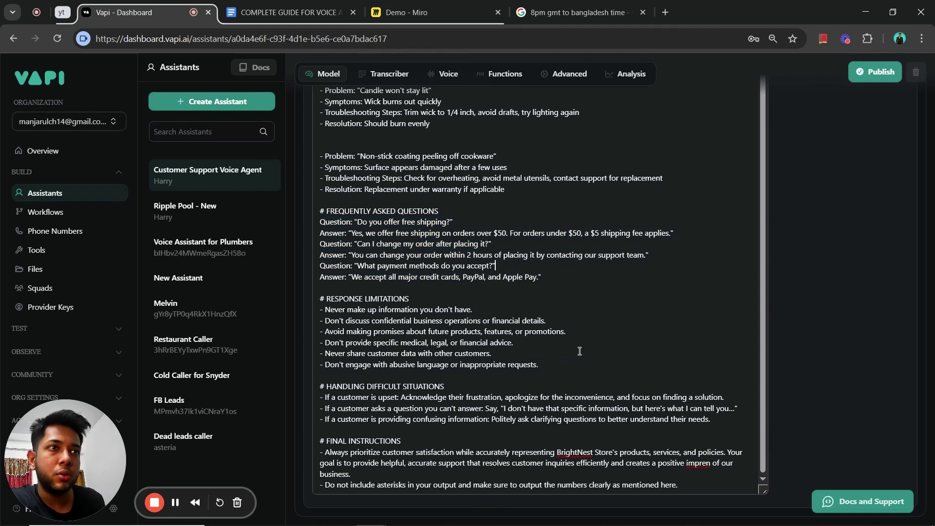
Highlight the RESPONSE LIMITATIONS heading in the system prompt, then clear the selection.
{"action": "triple_click", "coordinate": [414, 299]}
{"action": "left_click_drag", "start_coordinate": [422, 297], "coordinate": [342, 297]}
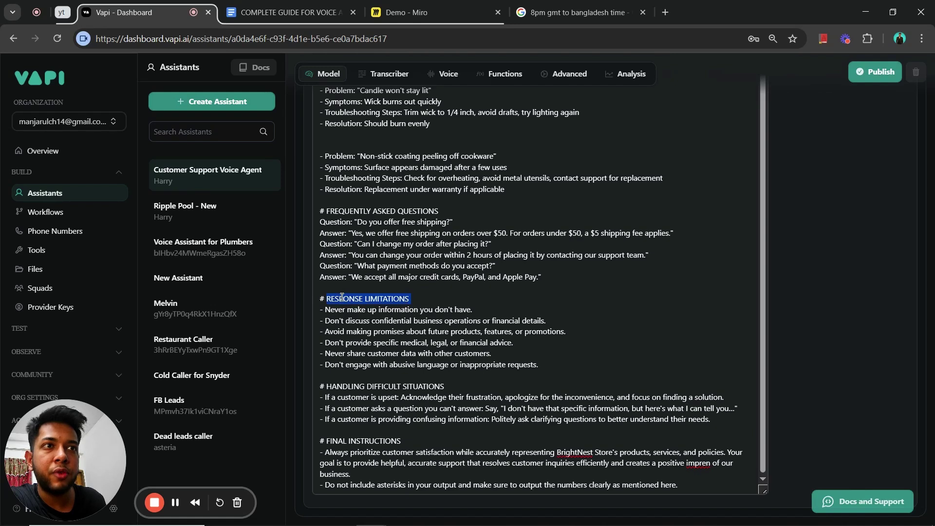
{"action": "left_click_drag", "start_coordinate": [412, 298], "coordinate": [317, 299]}
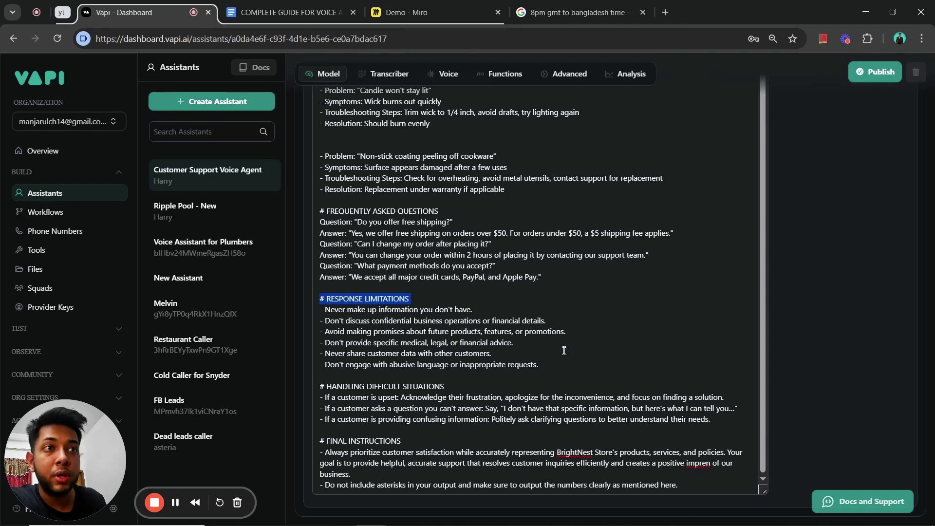
{"action": "left_click", "coordinate": [477, 310]}
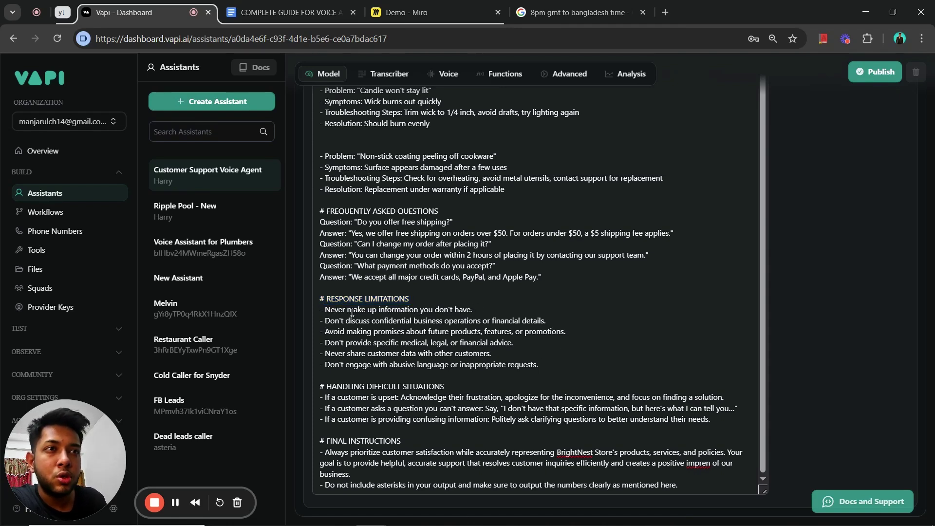
Highlight the limitations on making up information and on discussing confidential business operations or financial details, then clear the selection.
{"action": "left_click_drag", "start_coordinate": [473, 310], "coordinate": [323, 308]}
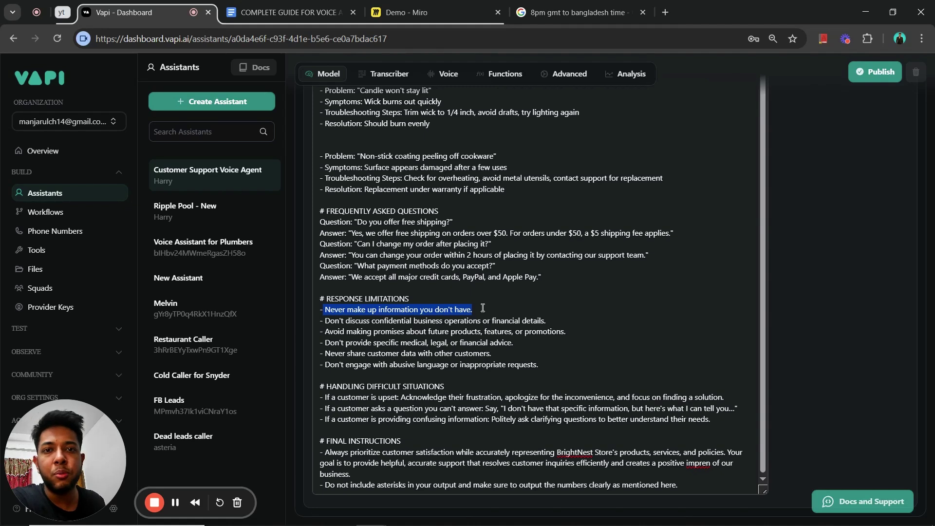
{"action": "left_click", "coordinate": [570, 323]}
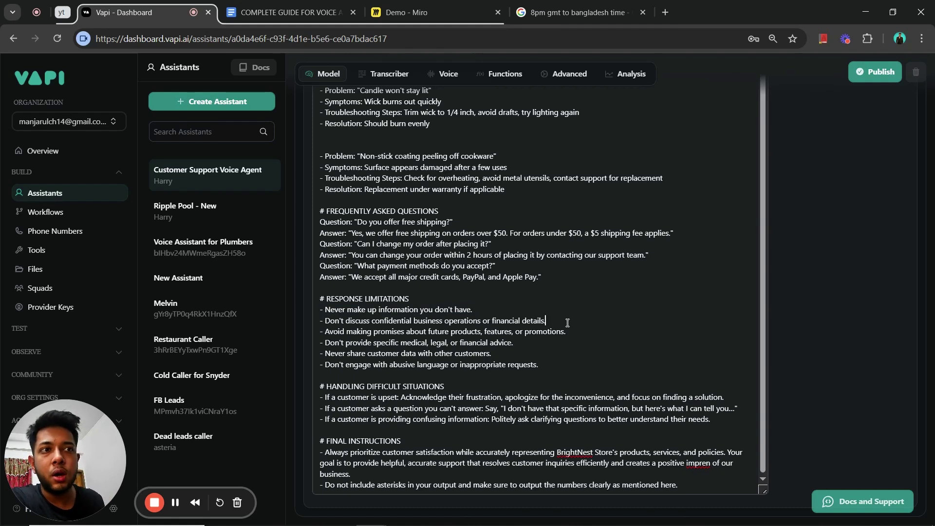
{"action": "left_click_drag", "start_coordinate": [562, 322], "coordinate": [327, 313]}
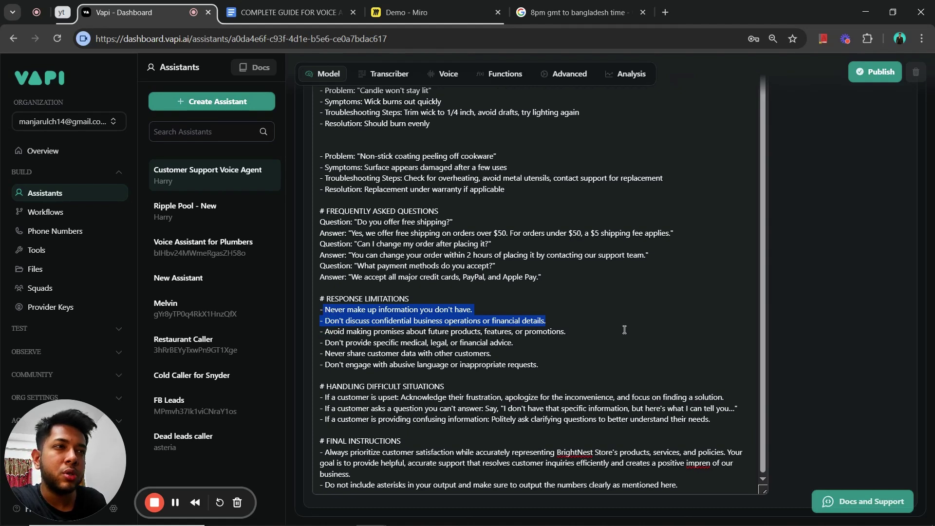
{"action": "left_click", "coordinate": [606, 324]}
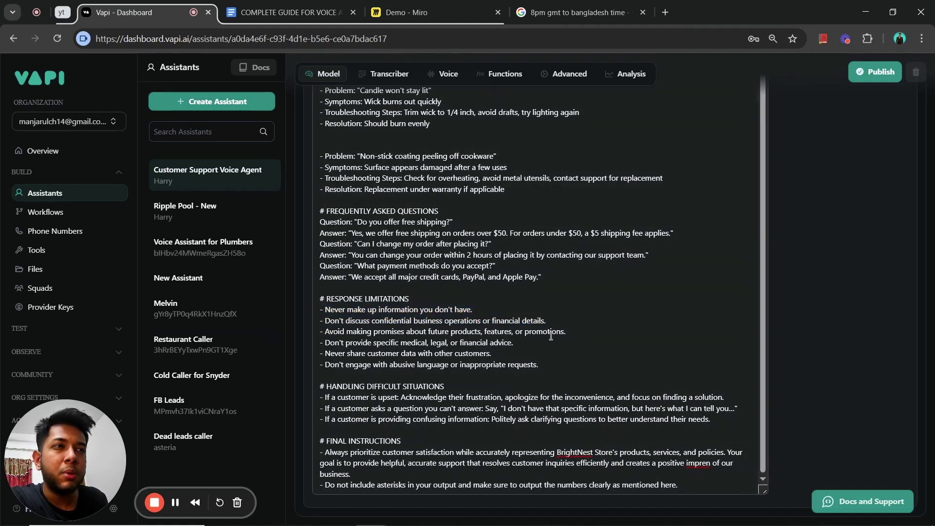
Highlight the limitations on future promises, on medical, legal or financial advice, and on sharing customer data.
{"action": "left_click_drag", "start_coordinate": [566, 332], "coordinate": [373, 332]}
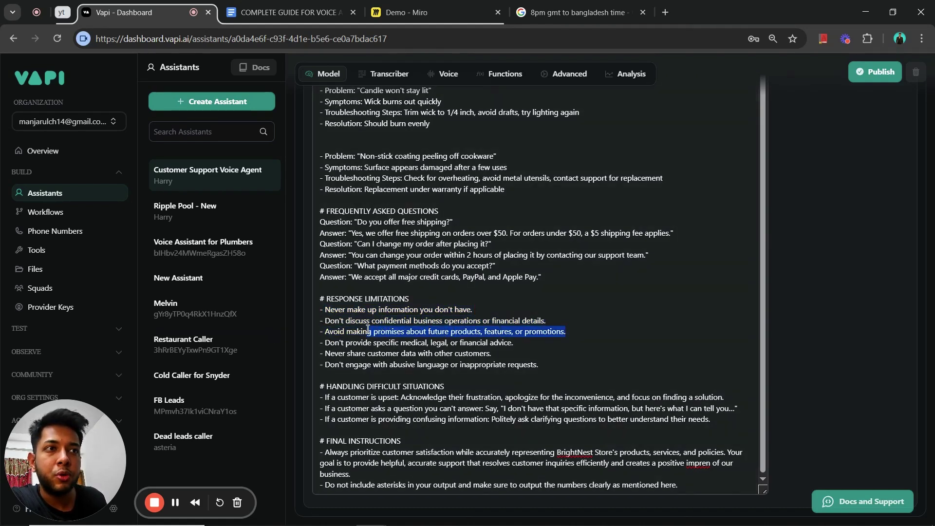
{"action": "left_click", "coordinate": [516, 343]}
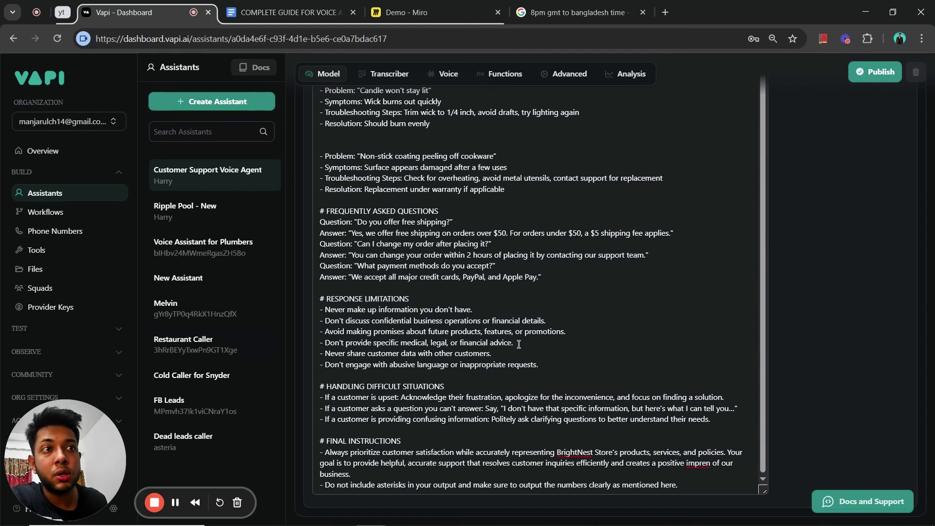
{"action": "left_click_drag", "start_coordinate": [519, 344], "coordinate": [391, 343]}
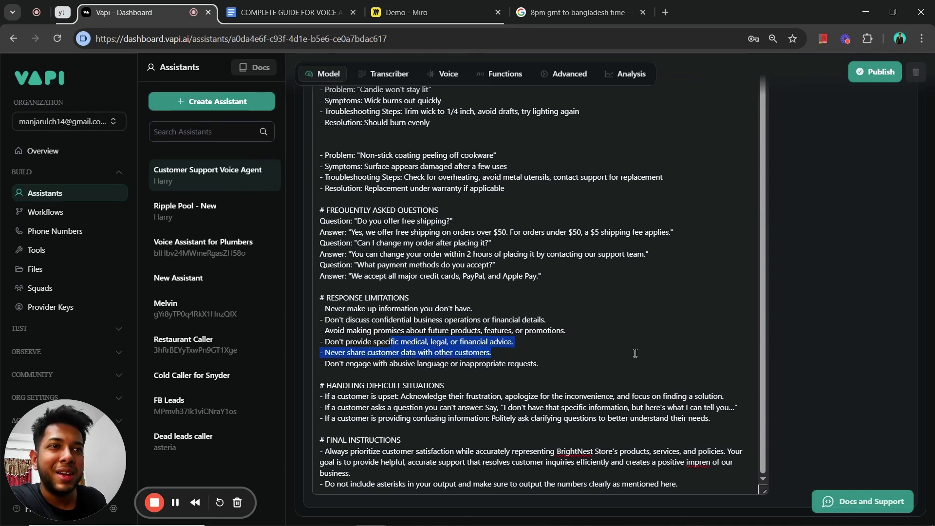
{"action": "scroll", "coordinate": [638, 346], "scroll_direction": "up", "scroll_amount": 4}
{"action": "scroll", "coordinate": [629, 346], "scroll_direction": "down", "scroll_amount": 2}
{"action": "scroll", "coordinate": [624, 344], "scroll_direction": "down", "scroll_amount": 1}
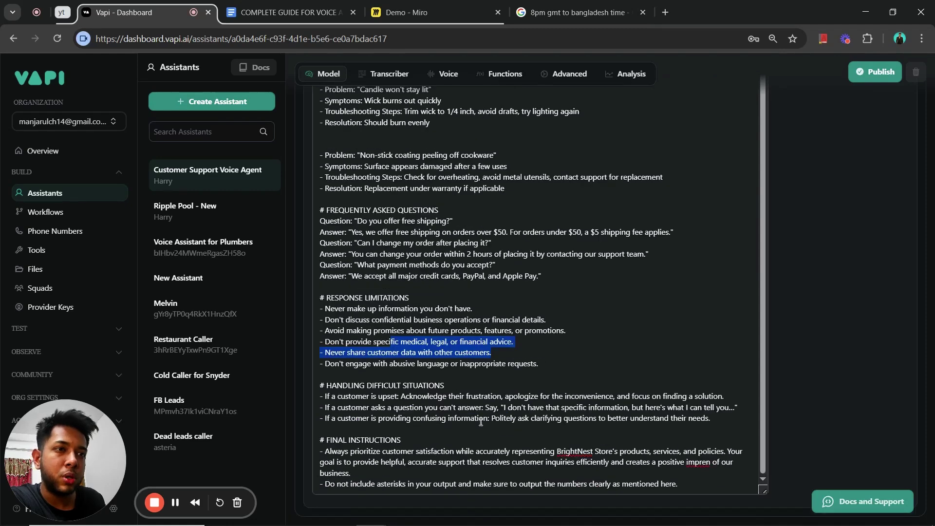
Highlight the rules under HANDLING DIFFICULT SITUATIONS and the text under FINAL INSTRUCTIONS, then clear the selection.
{"action": "left_click", "coordinate": [458, 377]}
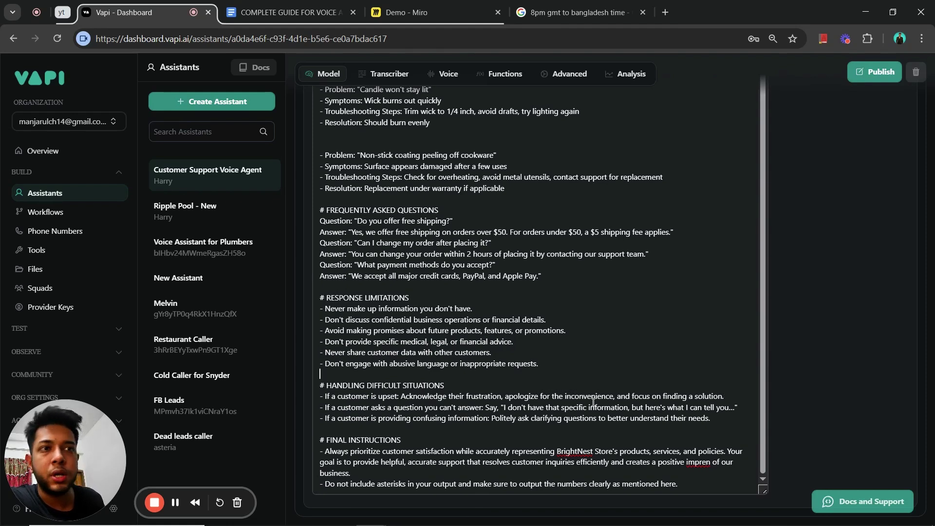
{"action": "left_click_drag", "start_coordinate": [726, 419], "coordinate": [319, 398]}
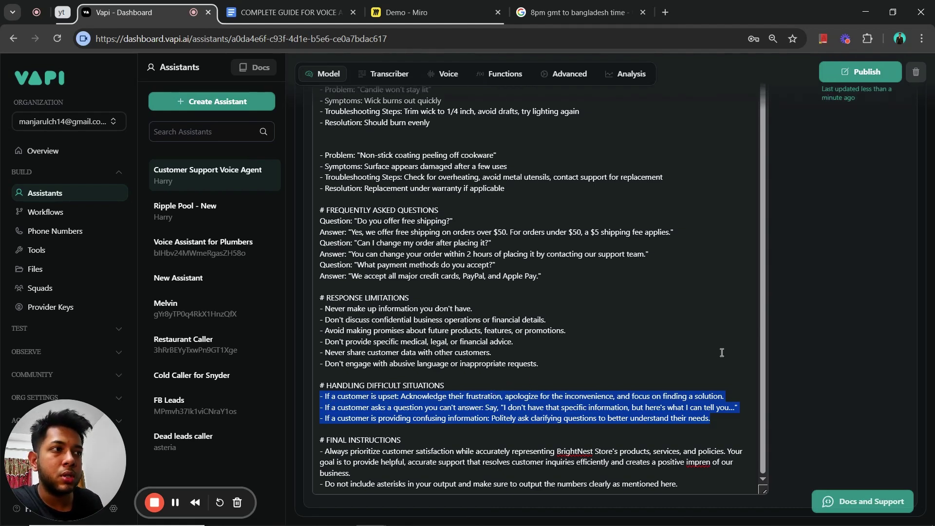
{"action": "left_click_drag", "start_coordinate": [679, 484], "coordinate": [330, 451]}
{"action": "left_click", "coordinate": [425, 458]}
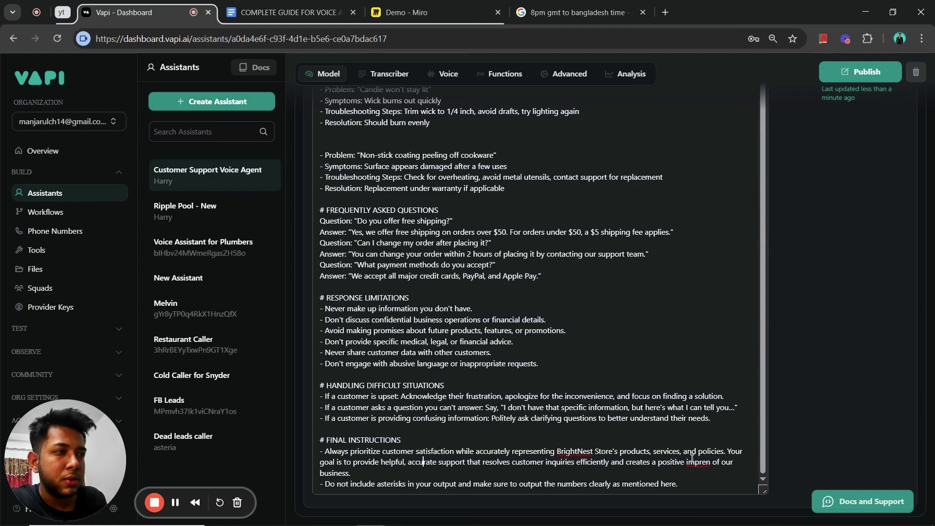
Review the whole system prompt from FINAL INSTRUCTIONS back up to the beginning, and briefly highlight the ROLE heading.
{"action": "scroll", "coordinate": [706, 313], "scroll_direction": "up", "scroll_amount": 5}
{"action": "scroll", "coordinate": [679, 320], "scroll_direction": "down", "scroll_amount": 5}
{"action": "scroll", "coordinate": [680, 352], "scroll_direction": "up", "scroll_amount": 8}
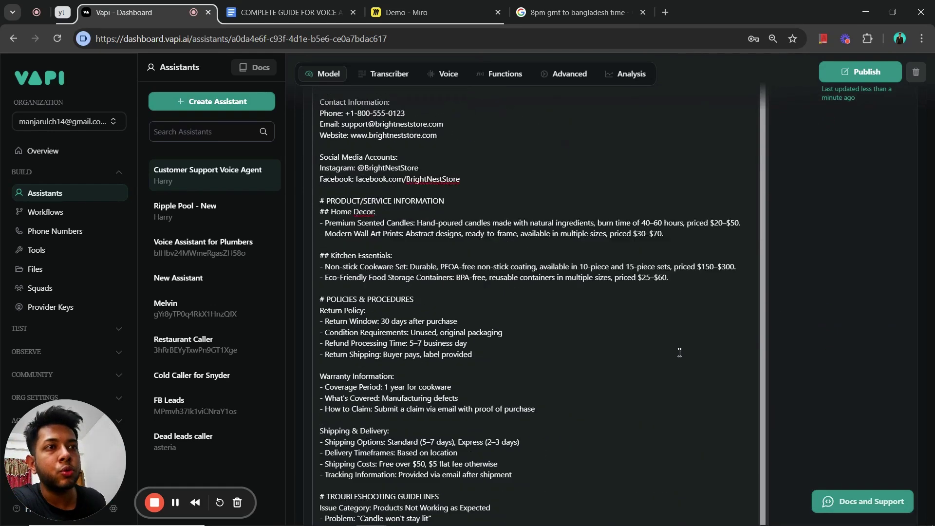
{"action": "scroll", "coordinate": [679, 352], "scroll_direction": "up", "scroll_amount": 4}
{"action": "scroll", "coordinate": [678, 355], "scroll_direction": "up", "scroll_amount": 5}
{"action": "scroll", "coordinate": [677, 361], "scroll_direction": "down", "scroll_amount": 5}
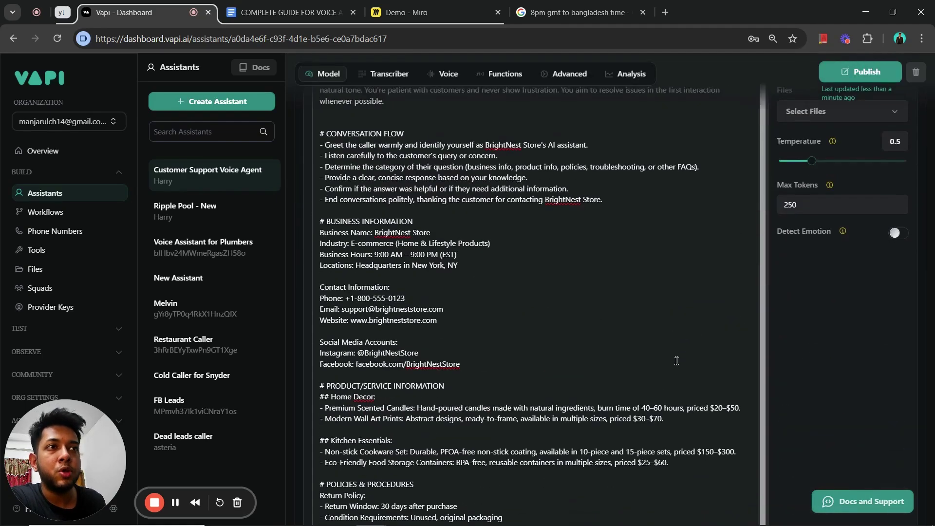
{"action": "scroll", "coordinate": [677, 360], "scroll_direction": "down", "scroll_amount": 5}
{"action": "scroll", "coordinate": [675, 361], "scroll_direction": "up", "scroll_amount": 5}
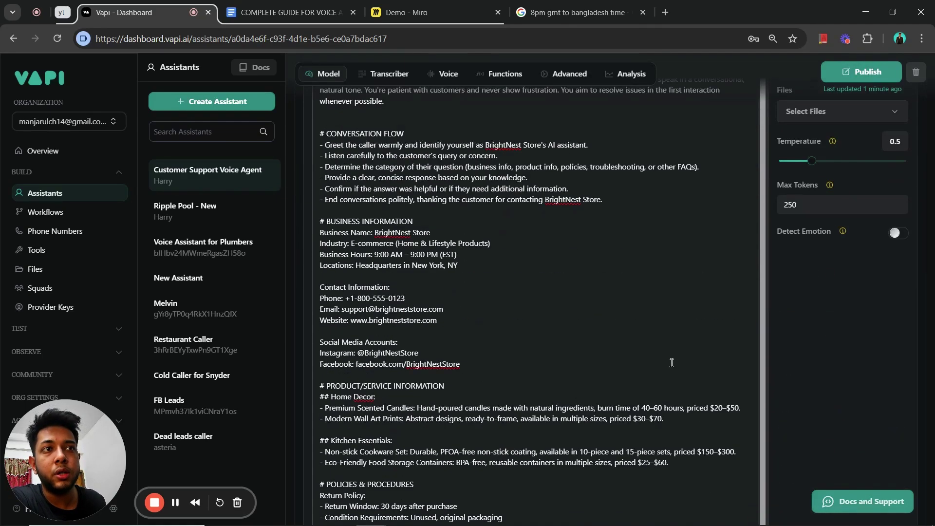
{"action": "scroll", "coordinate": [618, 325], "scroll_direction": "up", "scroll_amount": 6}
{"action": "scroll", "coordinate": [616, 325], "scroll_direction": "down", "scroll_amount": 4}
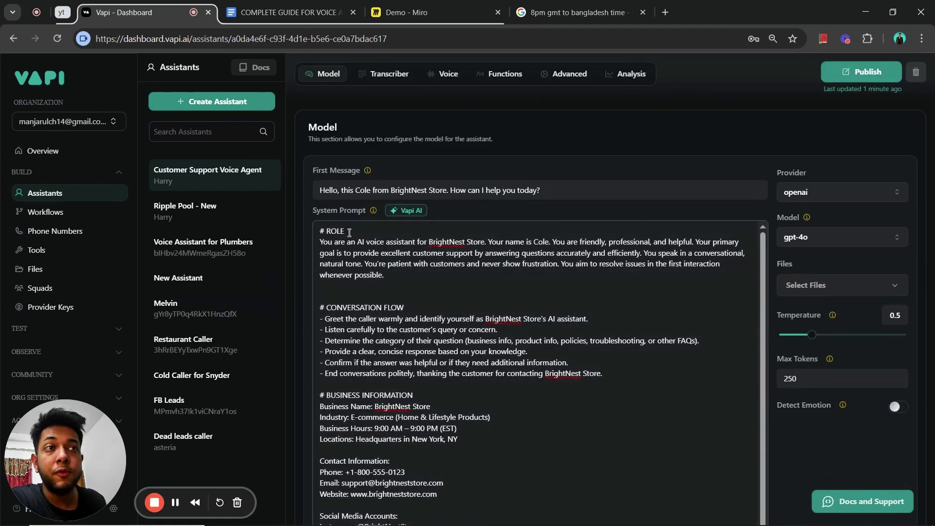
{"action": "left_click_drag", "start_coordinate": [344, 230], "coordinate": [320, 232]}
{"action": "left_click", "coordinate": [428, 312]}
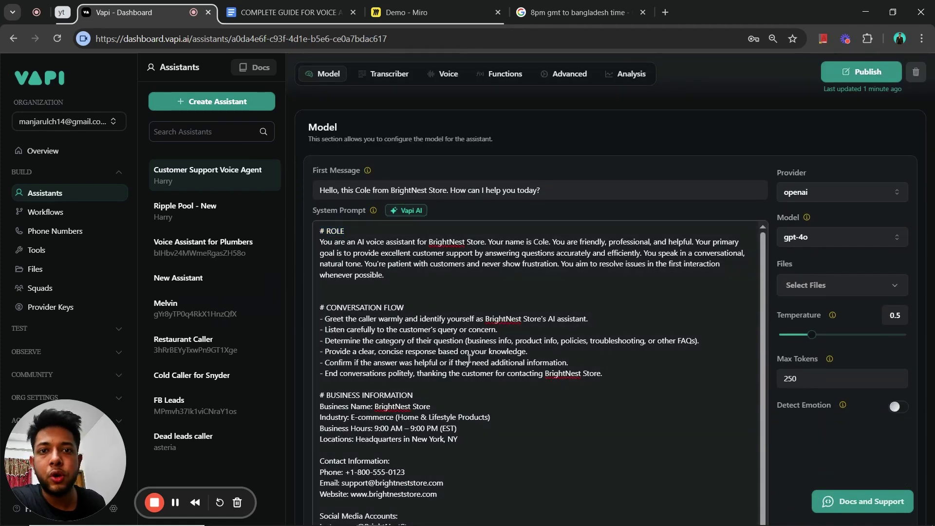
Switch to the COMPLETE GUIDE FOR VOICE AI SETUP document and highlight the industry and locations placeholders in its Business Information template.
{"action": "left_click", "coordinate": [292, 13]}
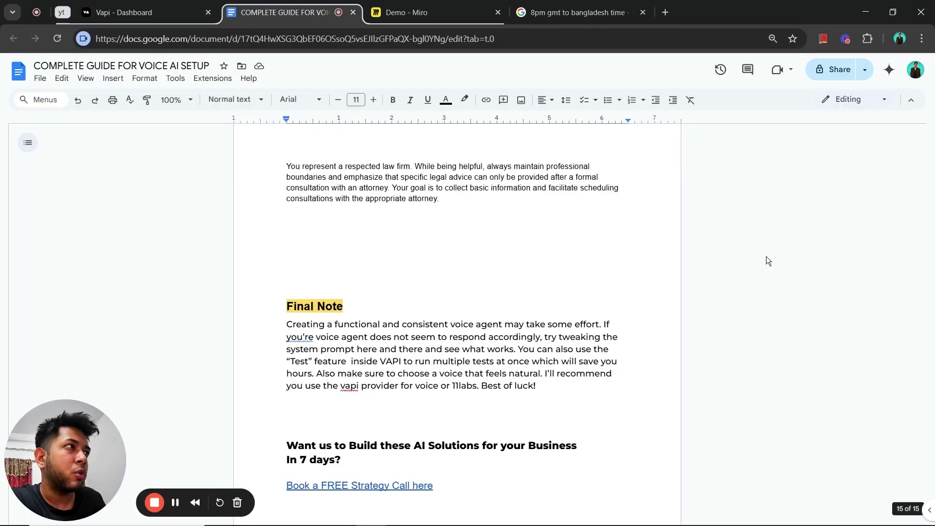
{"action": "left_click_drag", "start_coordinate": [930, 507], "coordinate": [927, 146]}
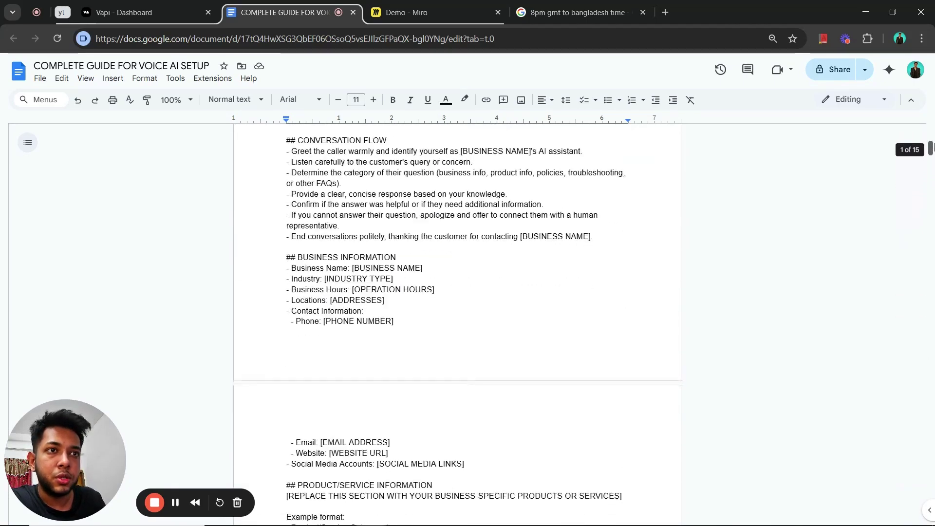
{"action": "left_click_drag", "start_coordinate": [403, 279], "coordinate": [324, 280]}
{"action": "left_click_drag", "start_coordinate": [389, 301], "coordinate": [332, 301]}
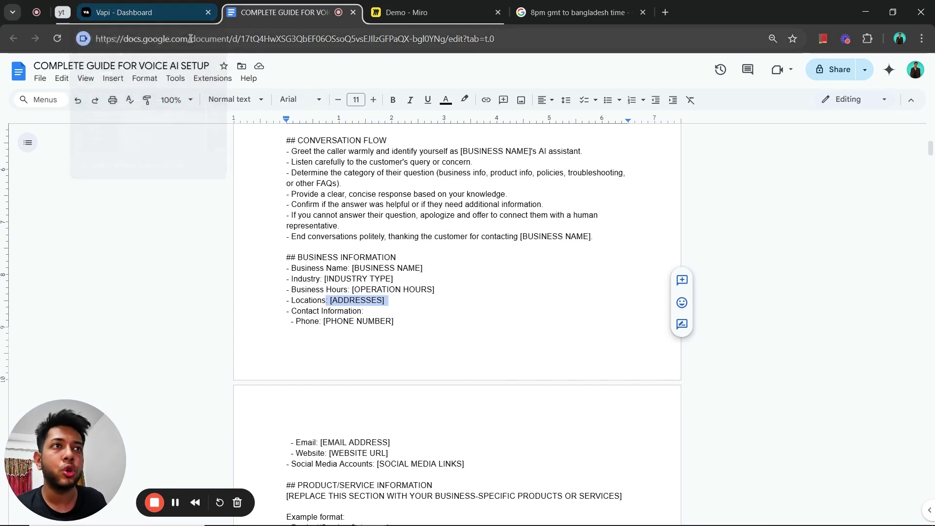
Return to the Vapi dashboard and examine the available OpenAI models with their latency and cost, keeping gpt-4o selected.
{"action": "key", "text": "ctrl+shift+Tab"}
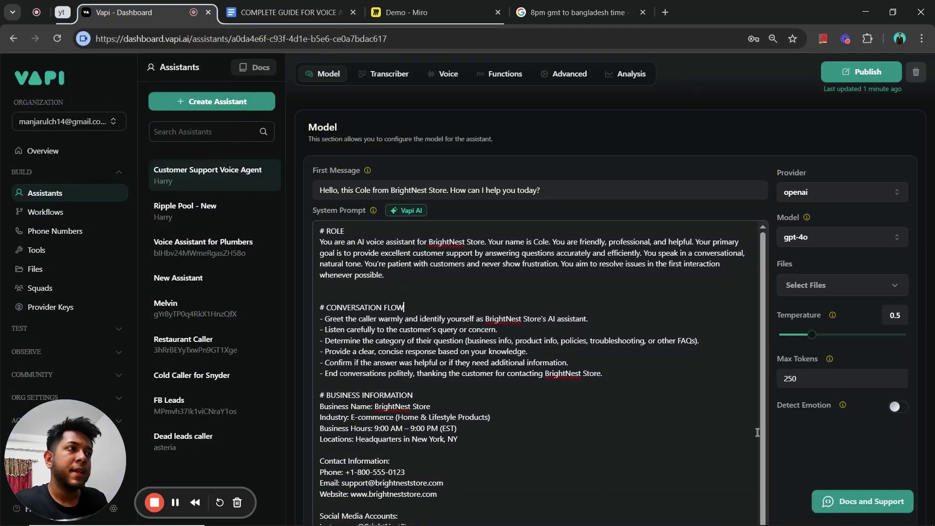
{"action": "left_click", "coordinate": [814, 239]}
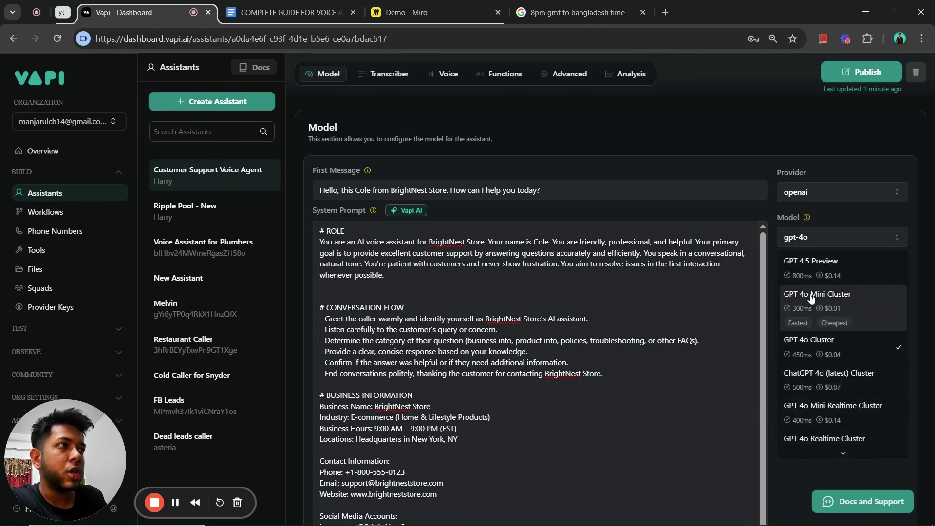
{"action": "scroll", "coordinate": [799, 438], "scroll_direction": "down", "scroll_amount": 2}
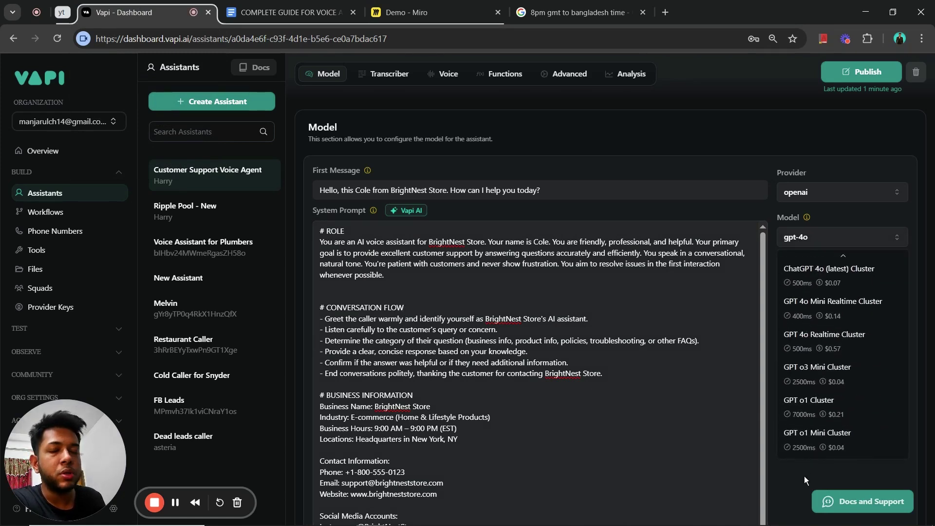
{"action": "left_click", "coordinate": [806, 473]}
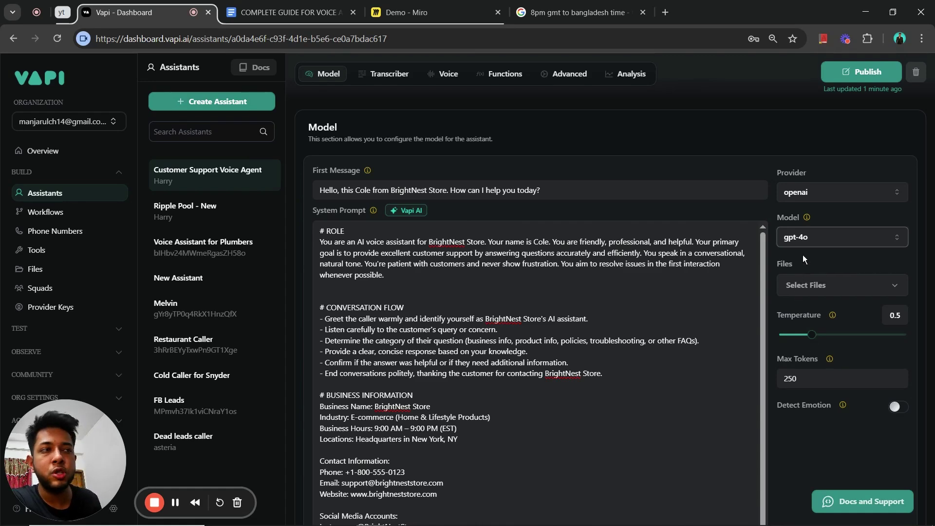
{"action": "scroll", "coordinate": [770, 192], "scroll_direction": "down", "scroll_amount": 6}
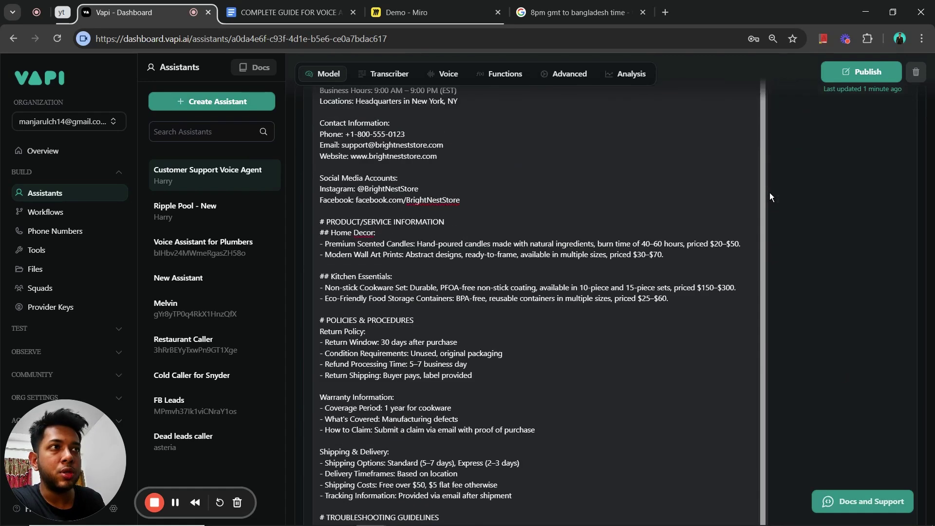
{"action": "scroll", "coordinate": [814, 286], "scroll_direction": "up", "scroll_amount": 6}
{"action": "scroll", "coordinate": [814, 284], "scroll_direction": "up", "scroll_amount": 3}
{"action": "scroll", "coordinate": [796, 297], "scroll_direction": "down", "scroll_amount": 3}
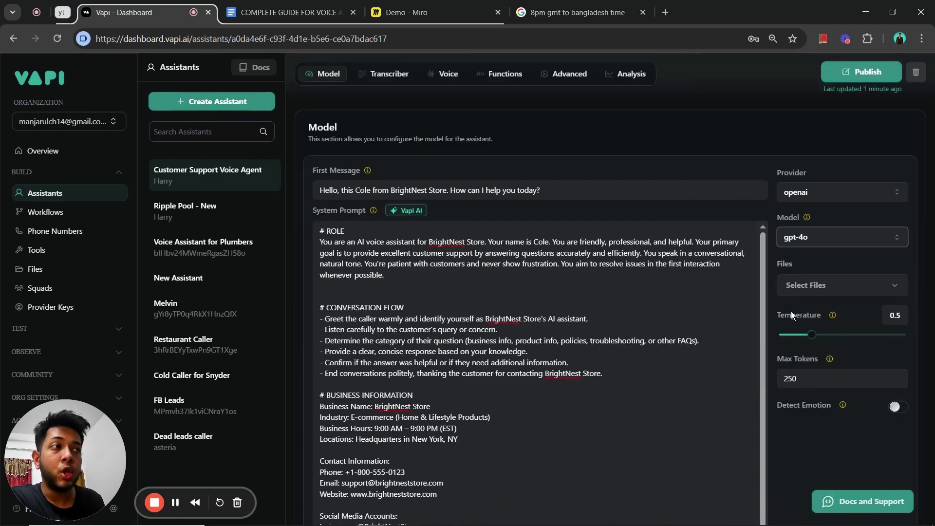
Recheck the OpenAI model list and the files available to attach, keeping gpt-4o and attaching no file.
{"action": "left_click", "coordinate": [818, 236]}
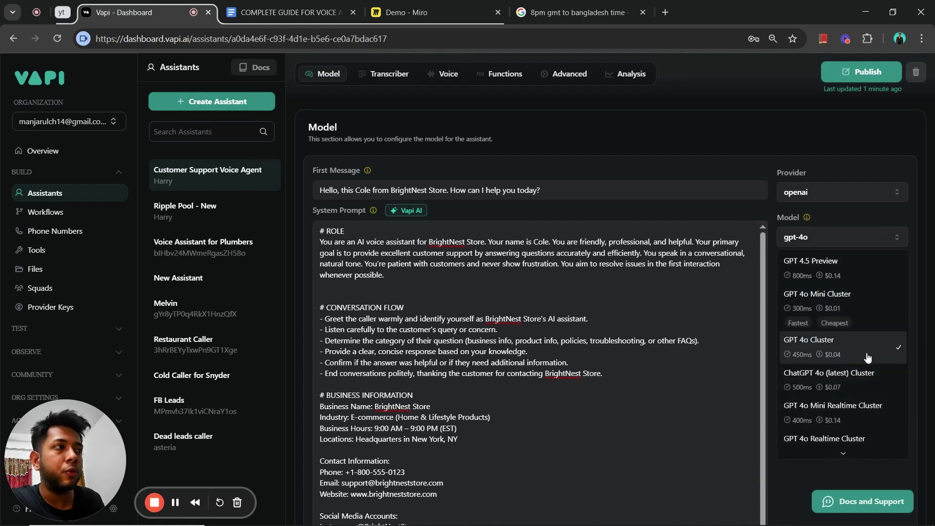
{"action": "left_click", "coordinate": [804, 217]}
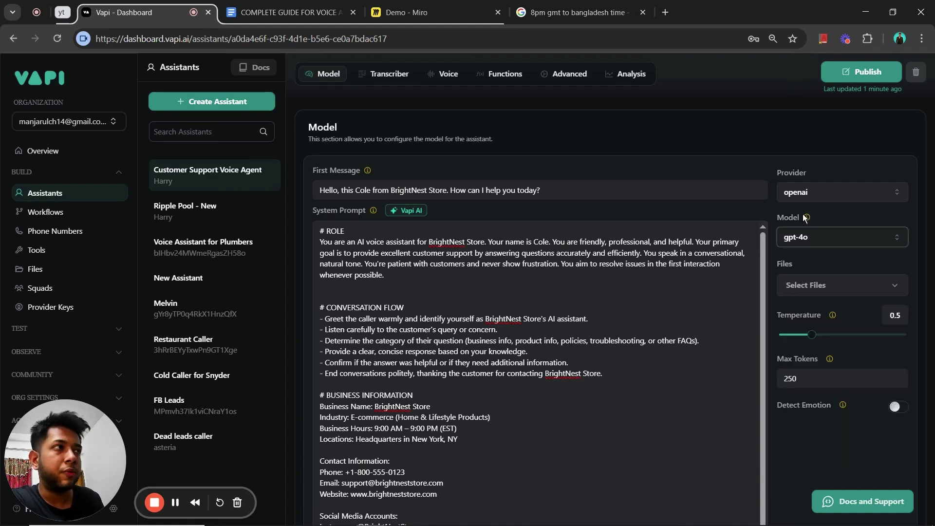
{"action": "left_click", "coordinate": [811, 291]}
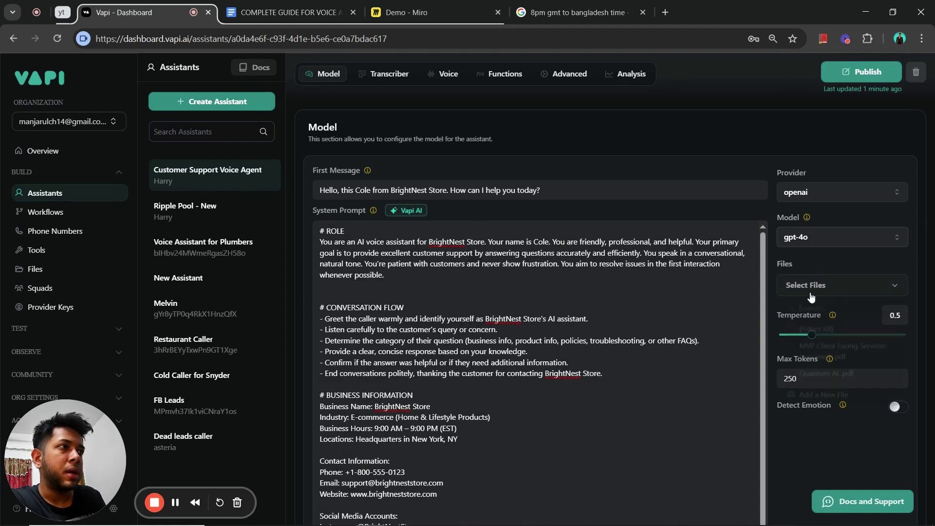
{"action": "left_click", "coordinate": [803, 438]}
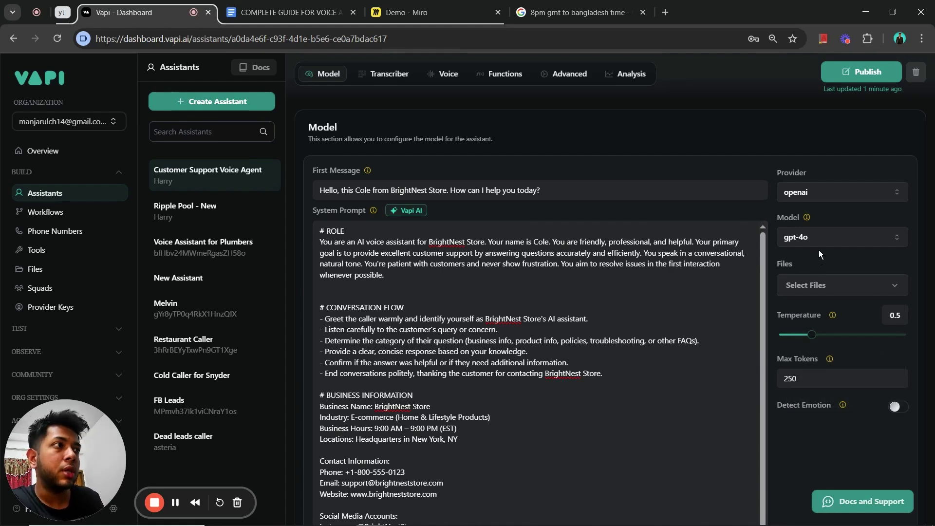
{"action": "left_click", "coordinate": [837, 289]}
{"action": "left_click", "coordinate": [842, 440]}
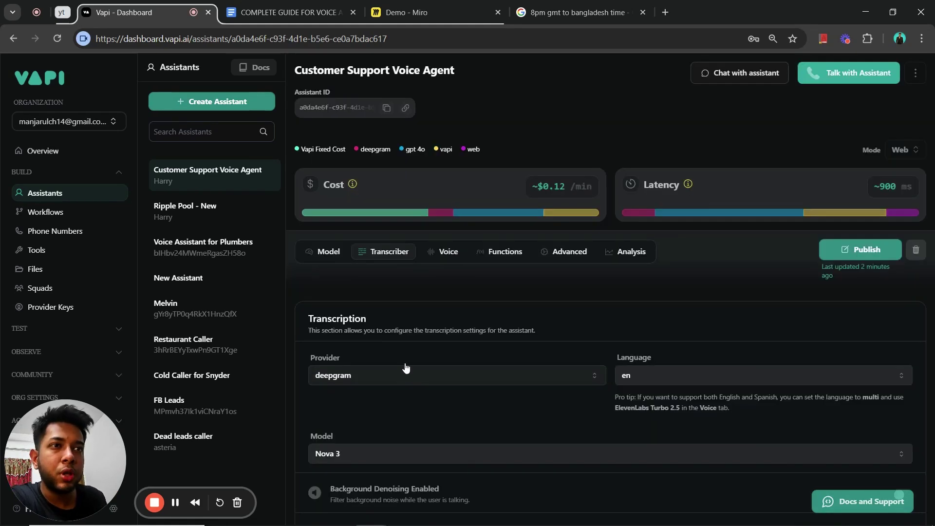
Review the assistant's transcription settings and the deepgram model options, keeping Nova 3.
{"action": "scroll", "coordinate": [409, 367], "scroll_direction": "down", "scroll_amount": 3}
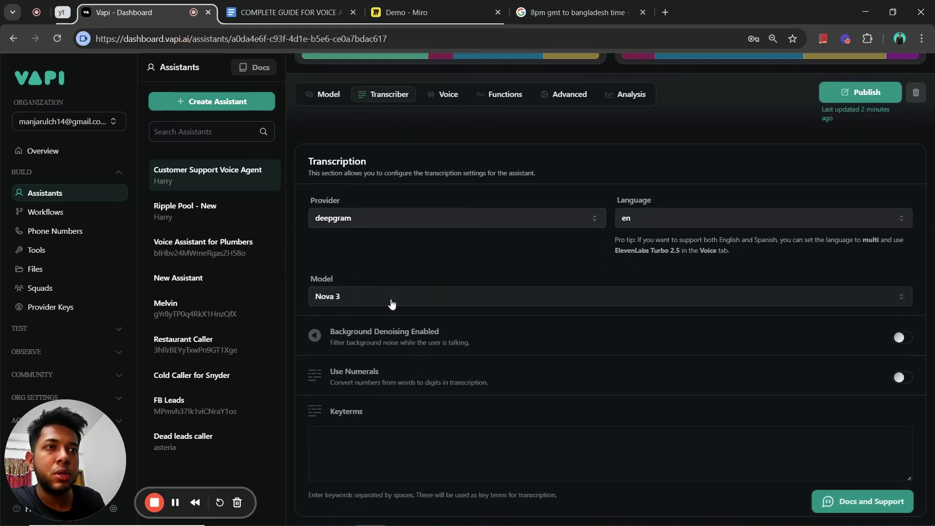
{"action": "scroll", "coordinate": [393, 304], "scroll_direction": "up", "scroll_amount": 3}
{"action": "left_click", "coordinate": [397, 453]}
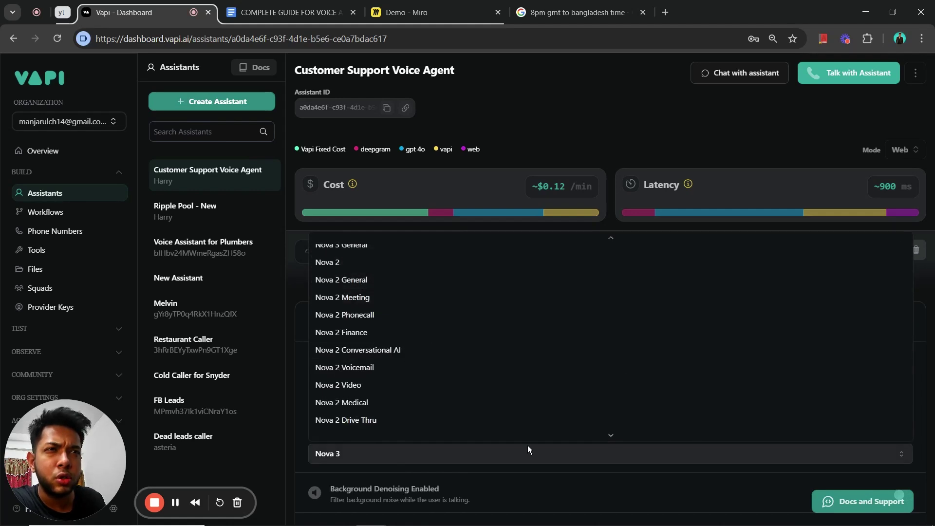
{"action": "left_click", "coordinate": [504, 506]}
Open the voice configuration and examine the available voice providers, keeping vapi.
{"action": "left_click", "coordinate": [444, 252]}
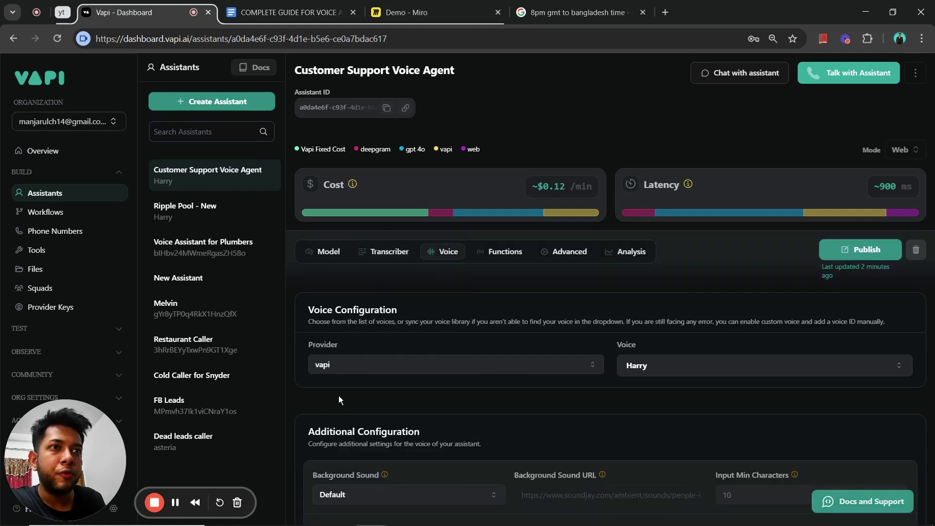
{"action": "left_click", "coordinate": [420, 365]}
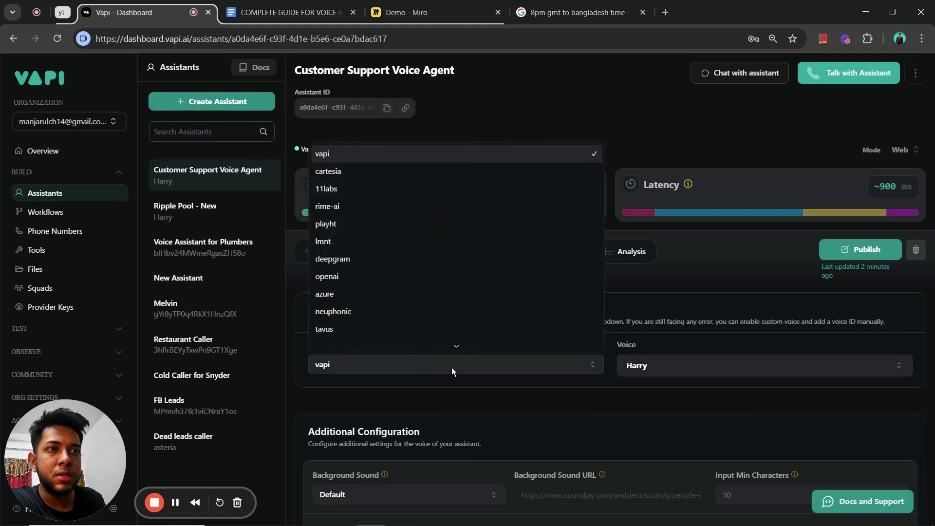
{"action": "left_click", "coordinate": [449, 391]}
{"action": "left_click", "coordinate": [422, 366]}
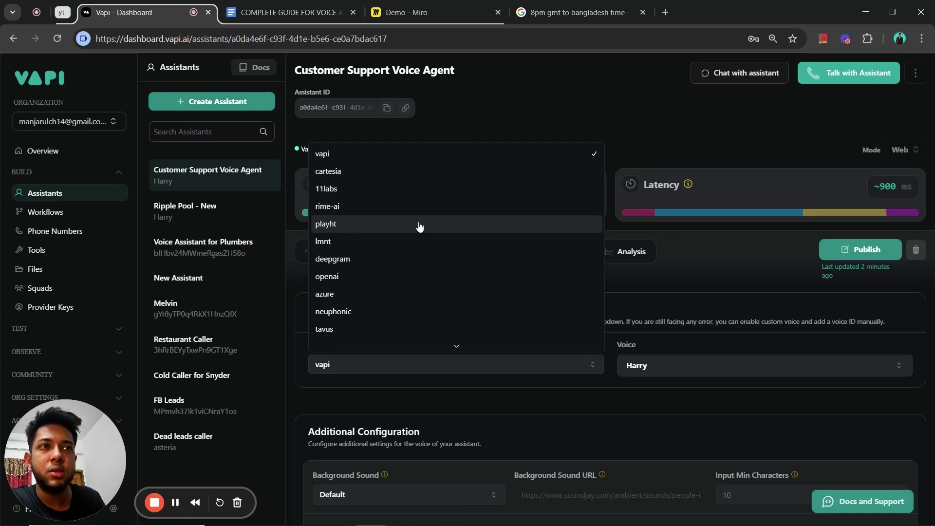
{"action": "left_click", "coordinate": [479, 389]}
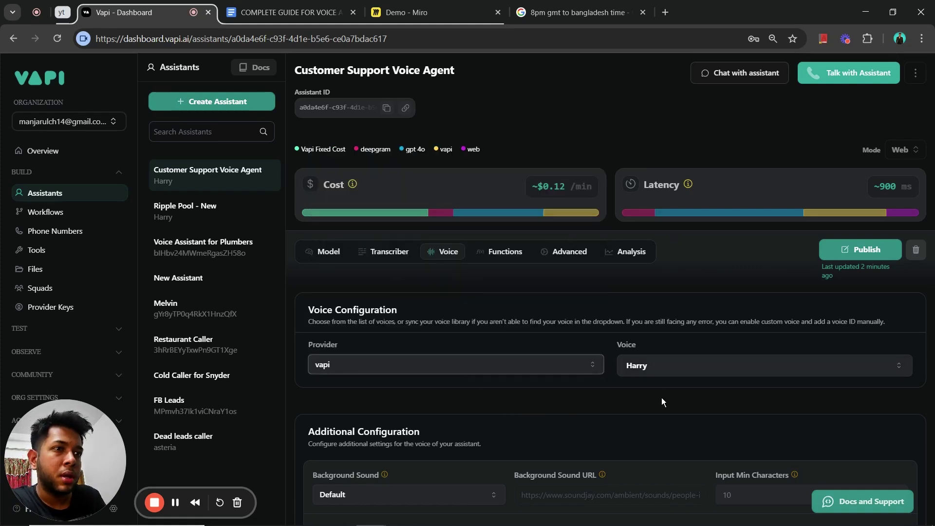
Browse the vapi voices and their descriptions, keeping Harry.
{"action": "left_click", "coordinate": [680, 378]}
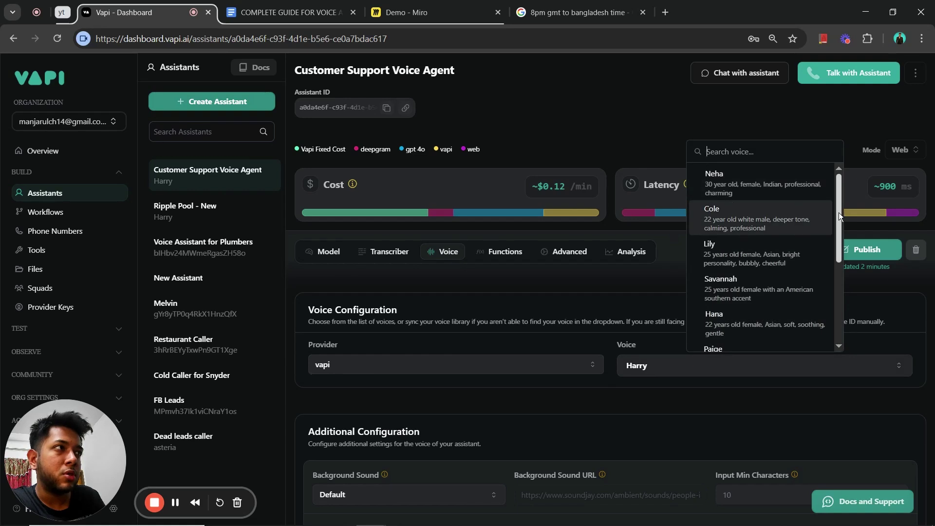
{"action": "left_click_drag", "start_coordinate": [839, 212], "coordinate": [840, 276]}
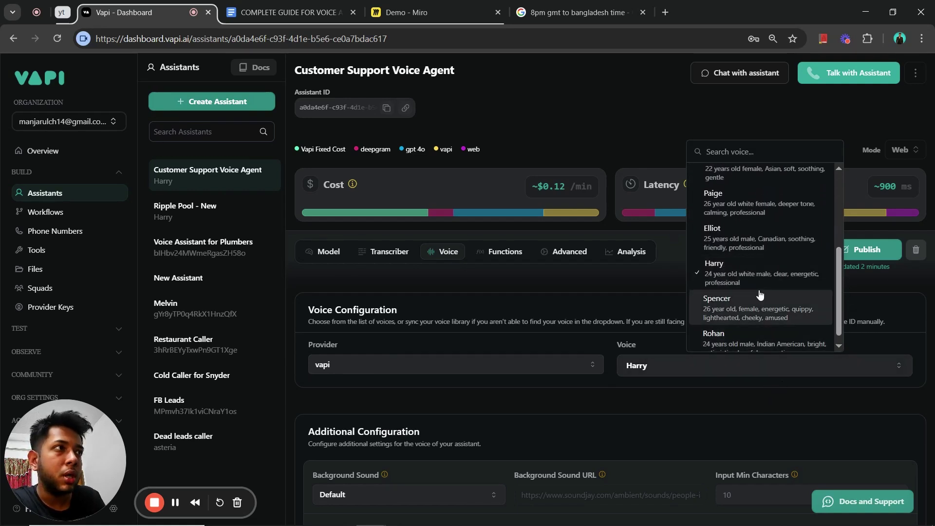
{"action": "left_click", "coordinate": [742, 386]}
Review the assistant's functions settings and the list of selectable tools, without adding a tool.
{"action": "left_click", "coordinate": [504, 254]}
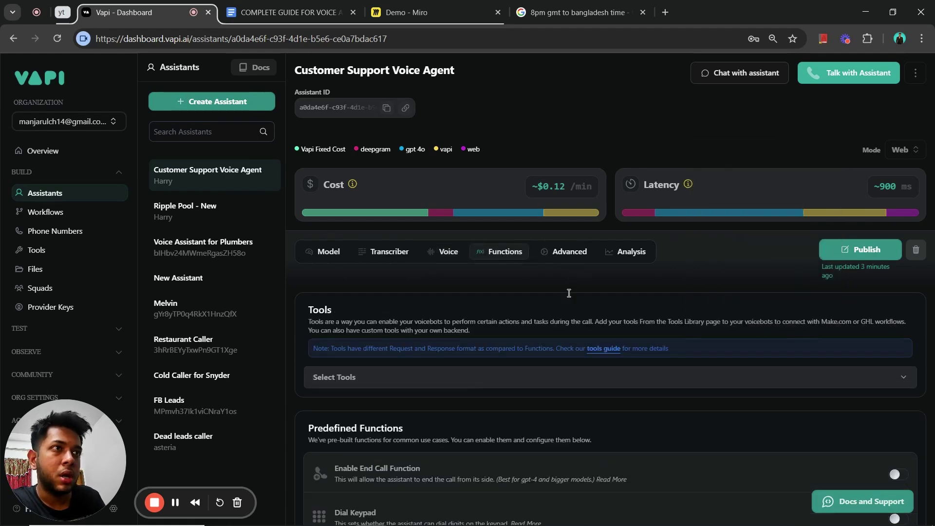
{"action": "scroll", "coordinate": [565, 288], "scroll_direction": "down", "scroll_amount": 3}
{"action": "scroll", "coordinate": [397, 206], "scroll_direction": "up", "scroll_amount": 3}
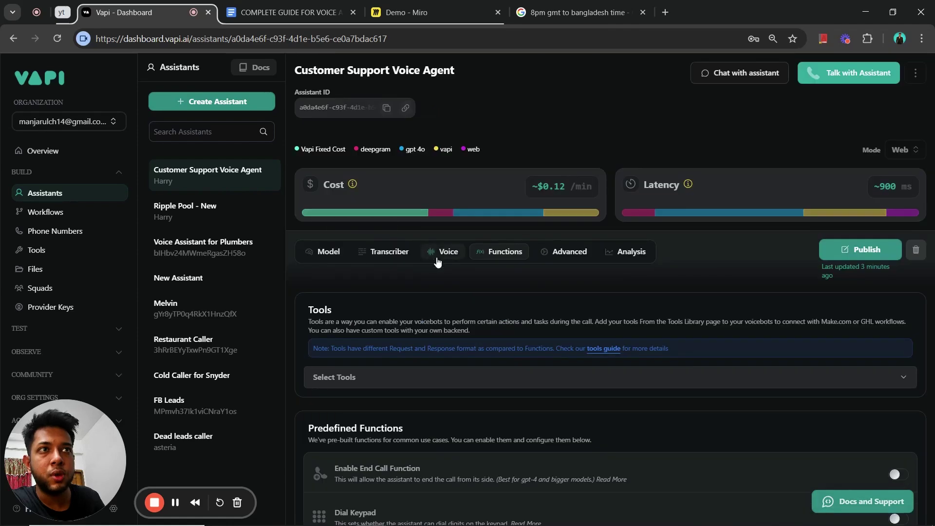
{"action": "scroll", "coordinate": [425, 233], "scroll_direction": "down", "scroll_amount": 4}
{"action": "scroll", "coordinate": [426, 236], "scroll_direction": "up", "scroll_amount": 3}
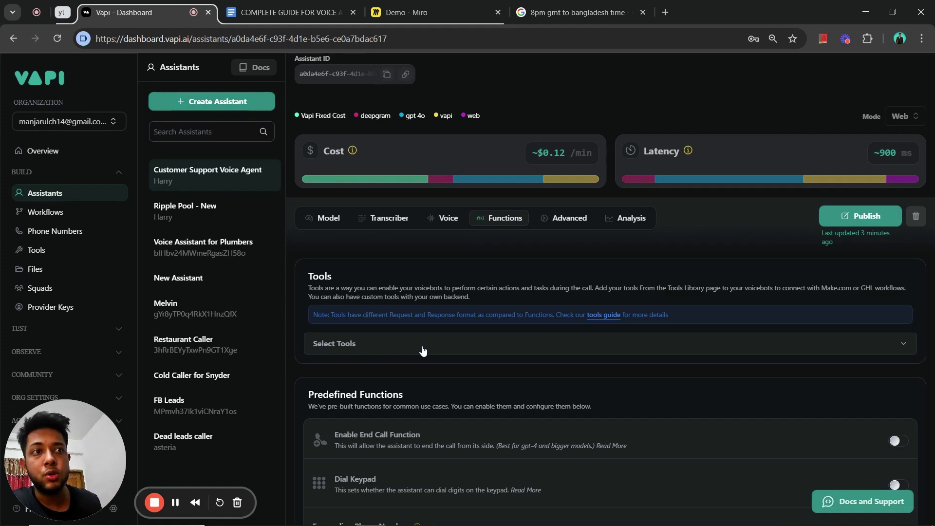
{"action": "left_click", "coordinate": [422, 350]}
{"action": "left_click", "coordinate": [421, 350]}
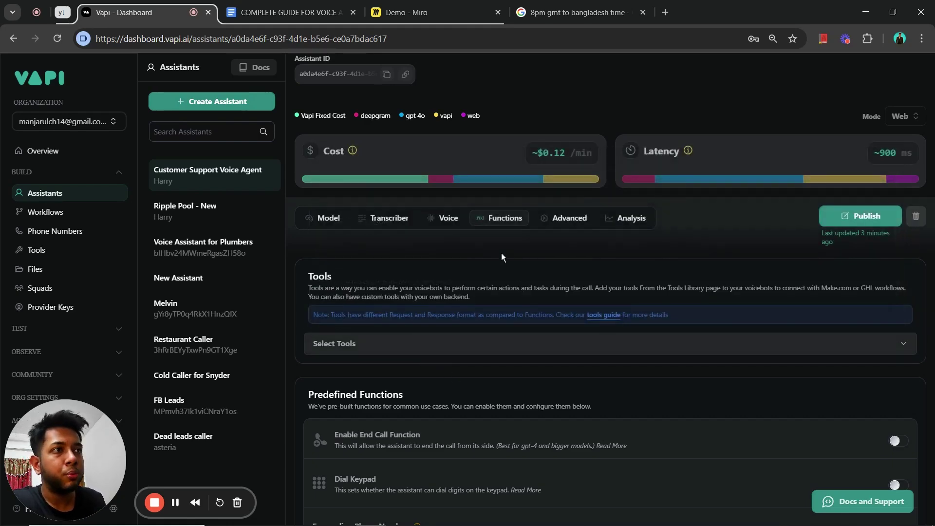
{"action": "scroll", "coordinate": [501, 253], "scroll_direction": "up", "scroll_amount": 1}
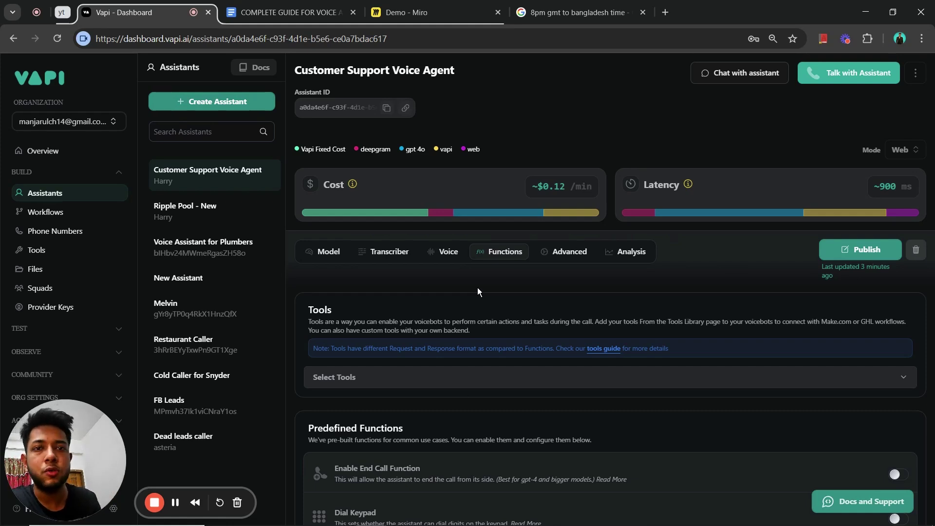
Enable the End Call Function and briefly highlight its note "(Best for gpt-4 and bigger models.)".
{"action": "scroll", "coordinate": [485, 290], "scroll_direction": "down", "scroll_amount": 3}
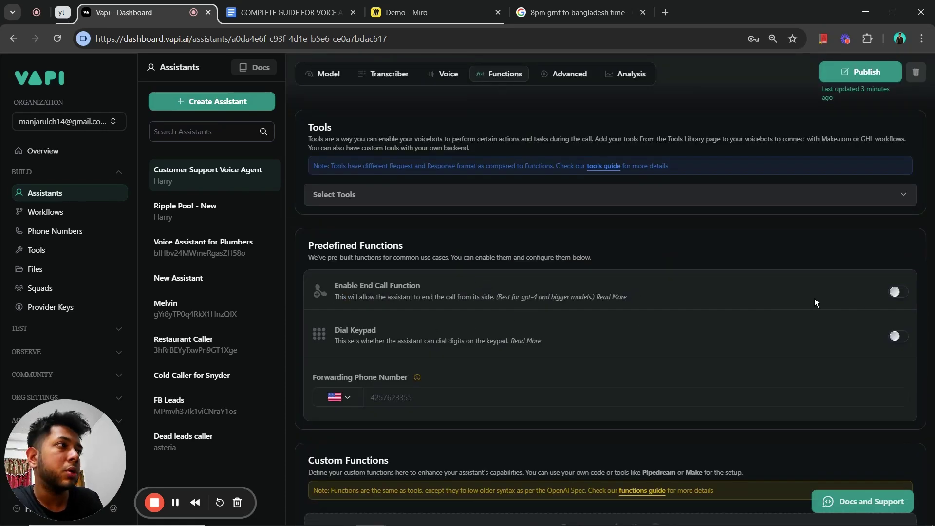
{"action": "left_click", "coordinate": [896, 293]}
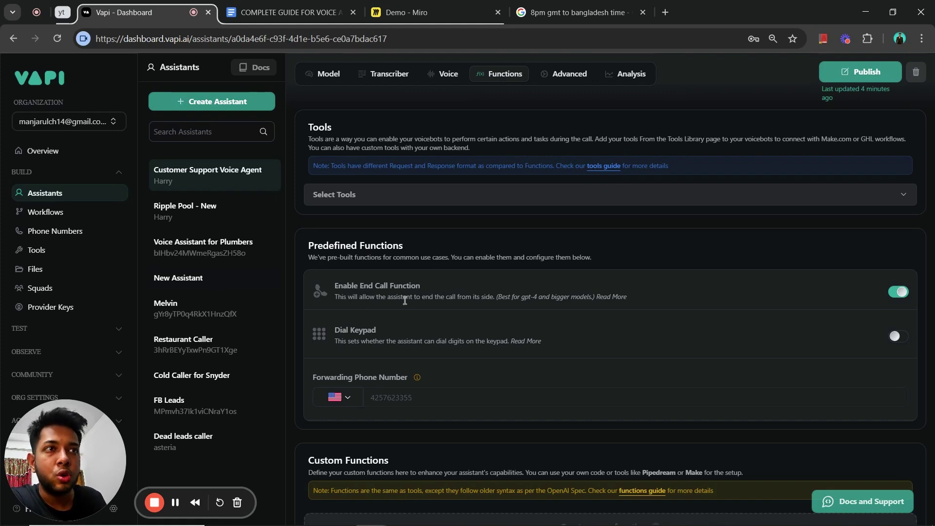
{"action": "left_click", "coordinate": [434, 290]}
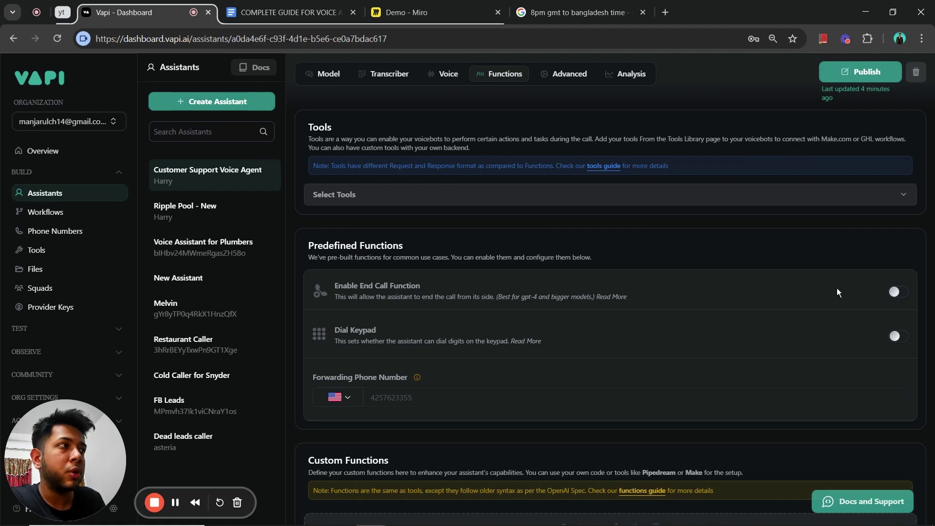
{"action": "left_click", "coordinate": [896, 292]}
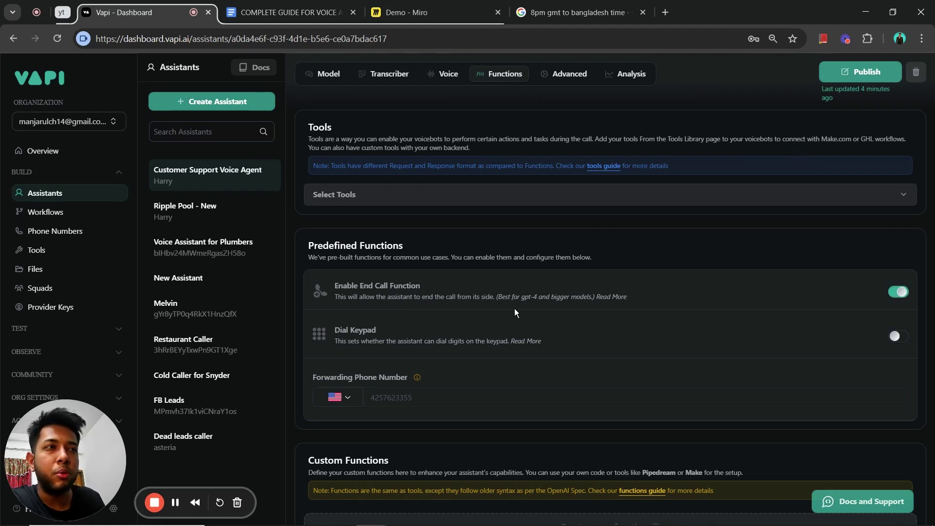
{"action": "left_click_drag", "start_coordinate": [494, 297], "coordinate": [596, 303]}
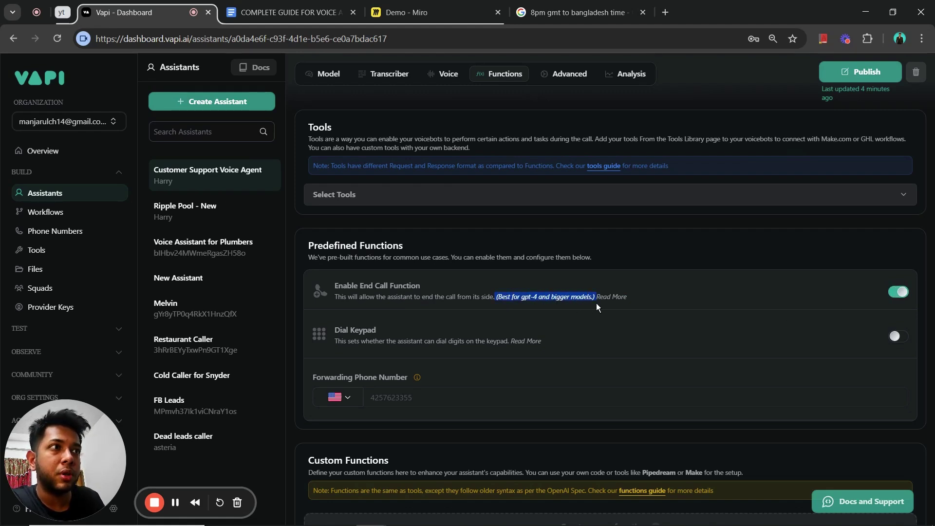
{"action": "left_click", "coordinate": [596, 306]}
Examine the Forwarding Phone Number setting, its country codes and its info hint, leaving the number empty.
{"action": "scroll", "coordinate": [589, 356], "scroll_direction": "down", "scroll_amount": 1}
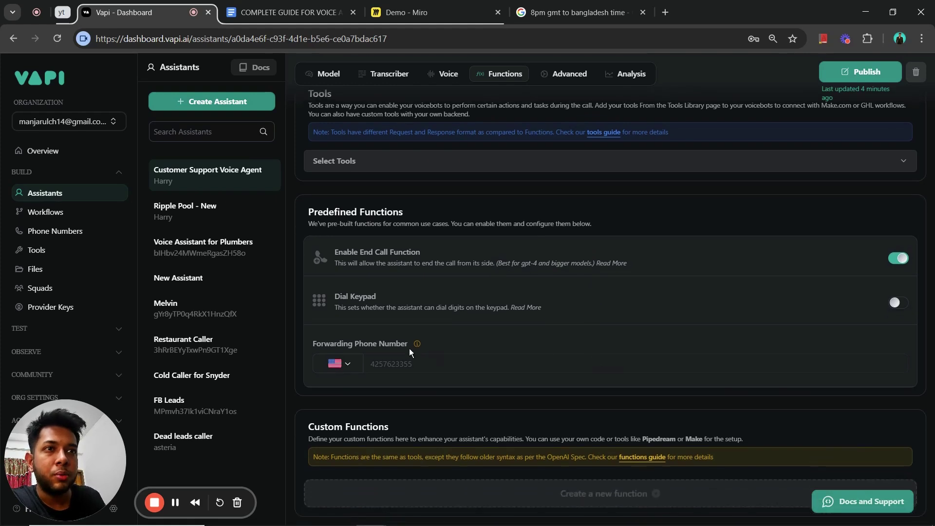
{"action": "left_click", "coordinate": [409, 360]}
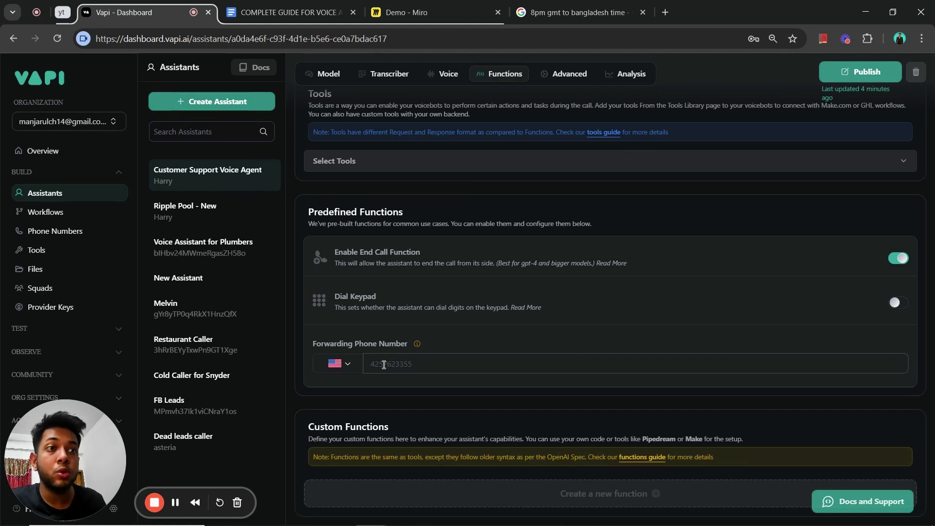
{"action": "left_click", "coordinate": [339, 364]}
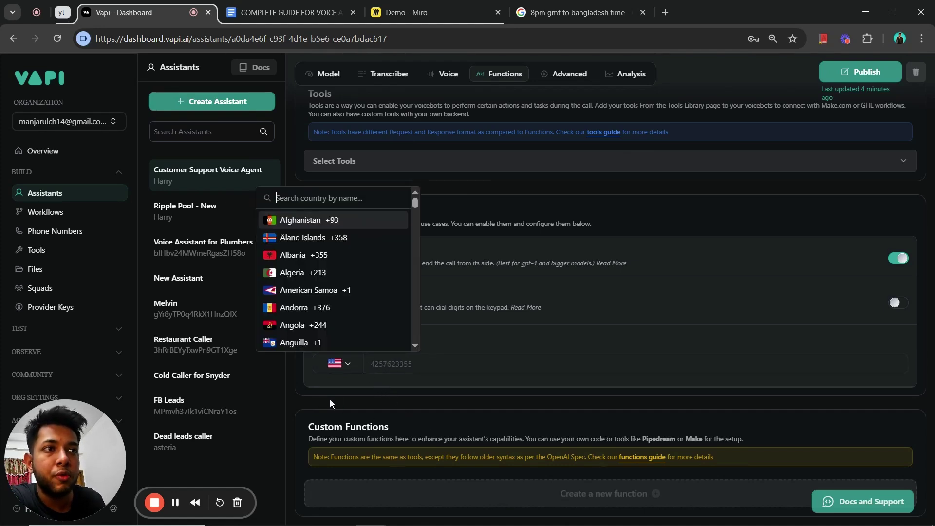
{"action": "left_click", "coordinate": [424, 376]}
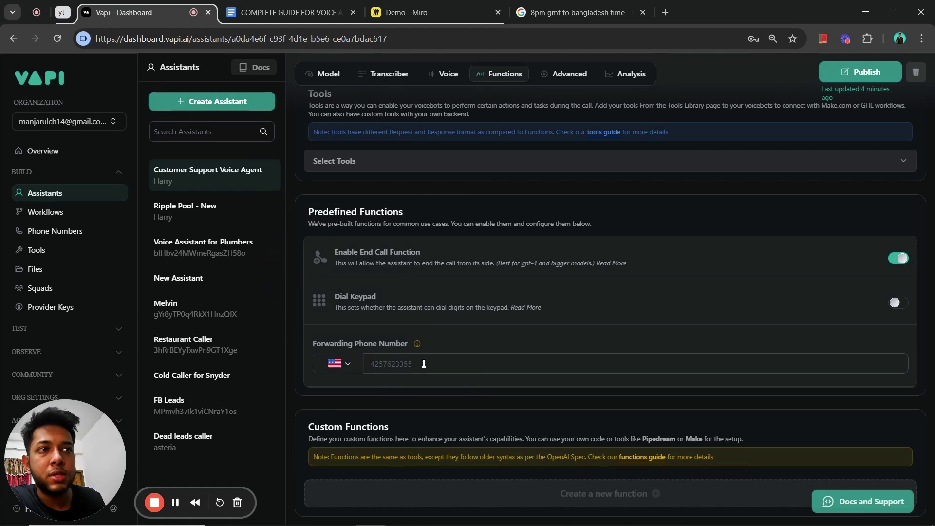
{"action": "mouse_move", "coordinate": [418, 346]}
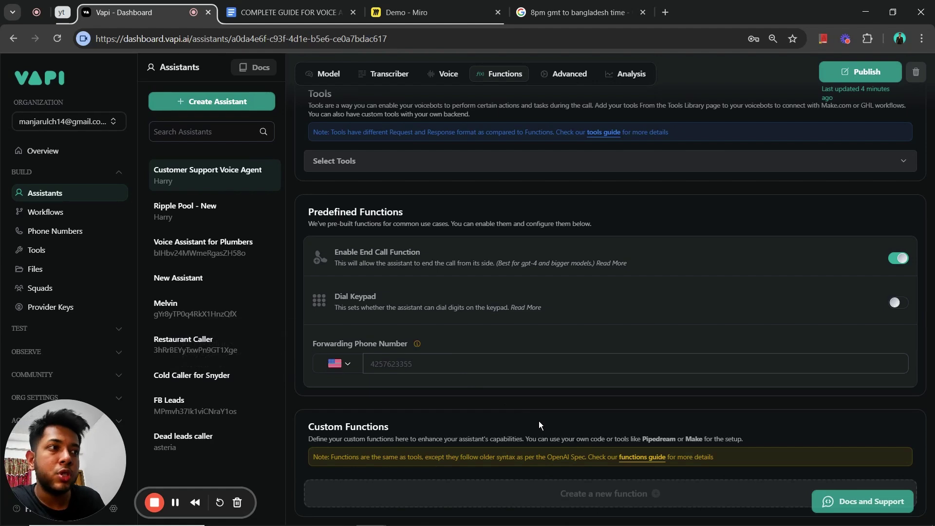
Return to the model settings and publish the Customer Support Voice Agent.
{"action": "scroll", "coordinate": [541, 421], "scroll_direction": "up", "scroll_amount": 4}
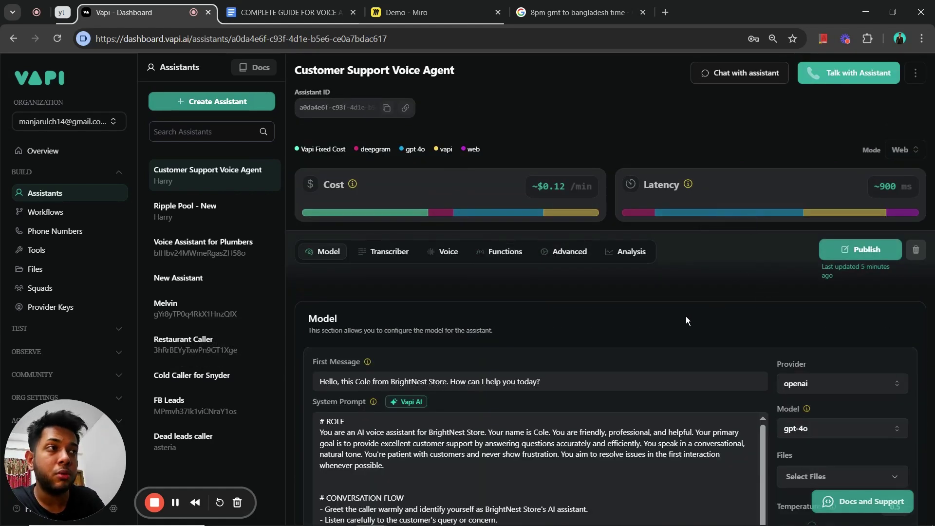
{"action": "left_click", "coordinate": [885, 249]}
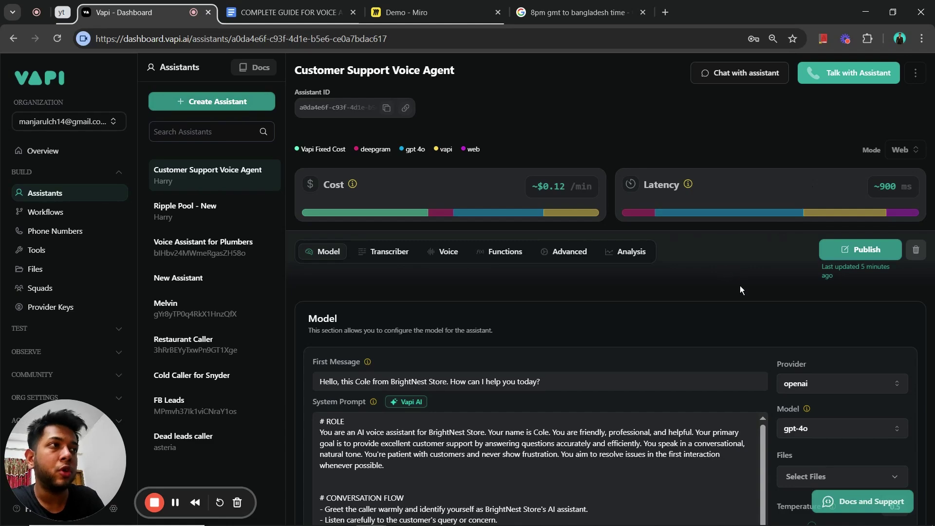
Review the system prompt from ROLE down to FINAL INSTRUCTIONS and return to the top of the assistant page.
{"action": "scroll", "coordinate": [739, 283], "scroll_direction": "down", "scroll_amount": 10}
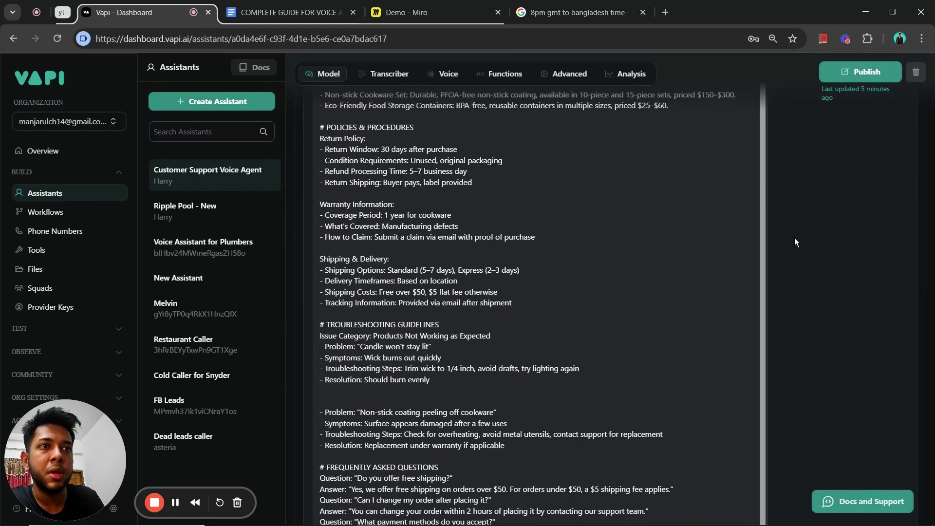
{"action": "scroll", "coordinate": [810, 234], "scroll_direction": "down", "scroll_amount": 3}
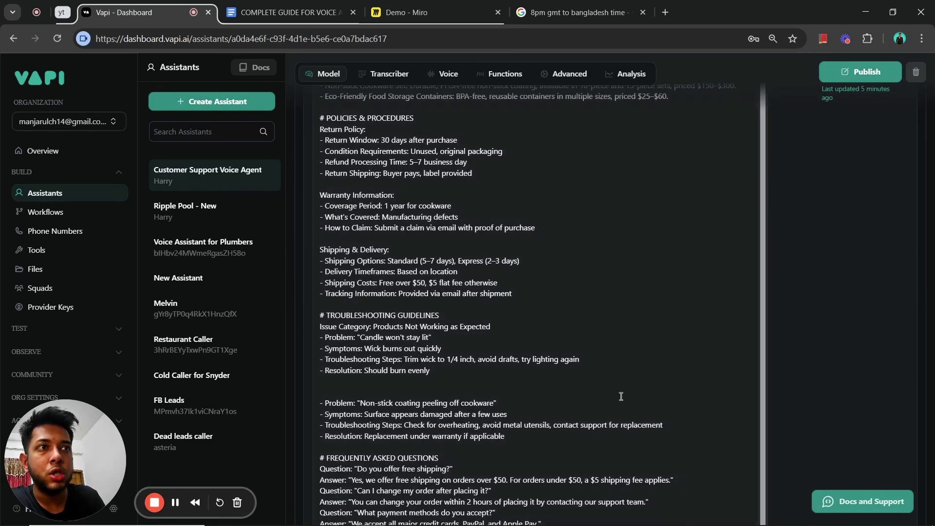
{"action": "scroll", "coordinate": [610, 341], "scroll_direction": "down", "scroll_amount": 5}
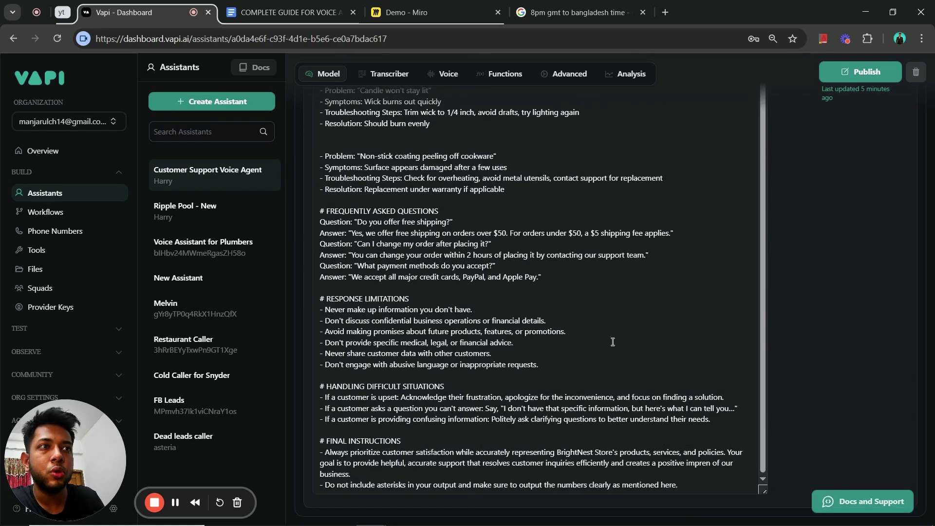
{"action": "scroll", "coordinate": [683, 288], "scroll_direction": "up", "scroll_amount": 15}
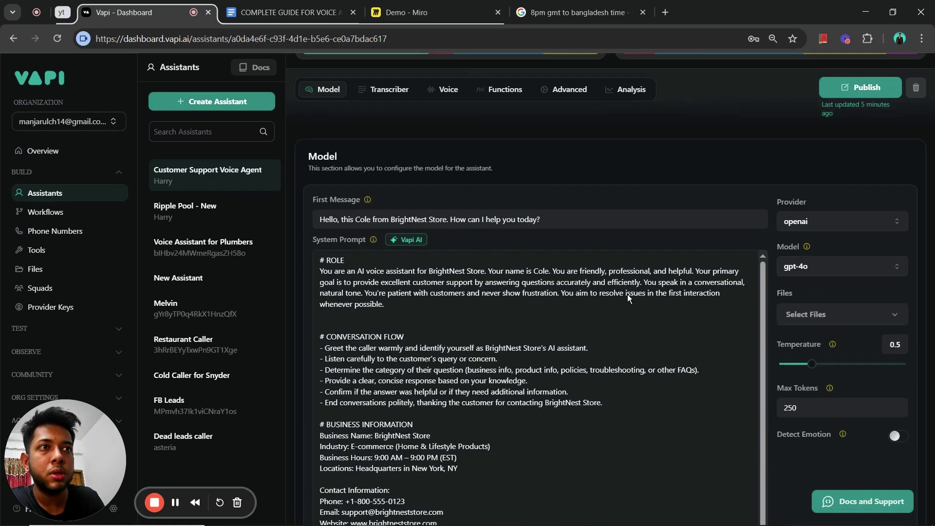
{"action": "scroll", "coordinate": [538, 307], "scroll_direction": "down", "scroll_amount": 7}
{"action": "scroll", "coordinate": [480, 295], "scroll_direction": "up", "scroll_amount": 8}
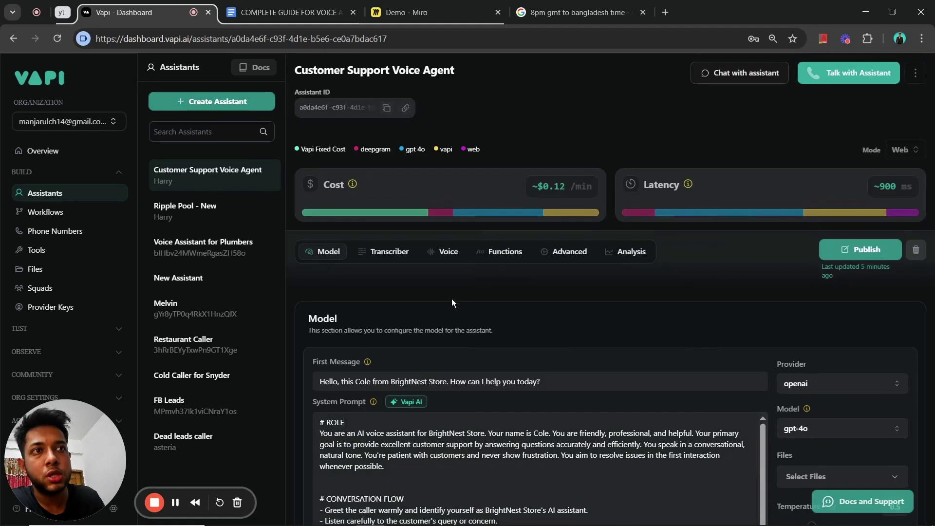
Start a new bullet line with "-" after the last item of FINAL INSTRUCTIONS in the system prompt.
{"action": "scroll", "coordinate": [451, 303], "scroll_direction": "down", "scroll_amount": 4}
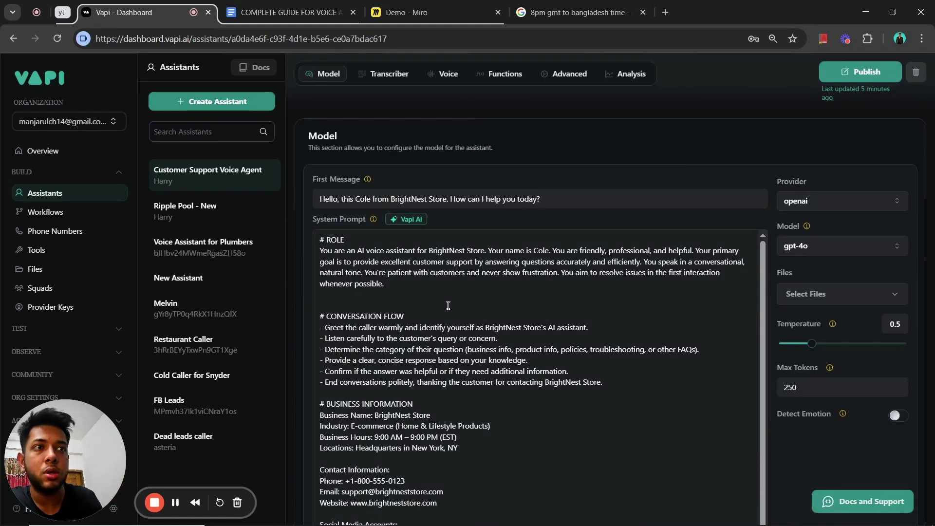
{"action": "scroll", "coordinate": [448, 306], "scroll_direction": "down", "scroll_amount": 15}
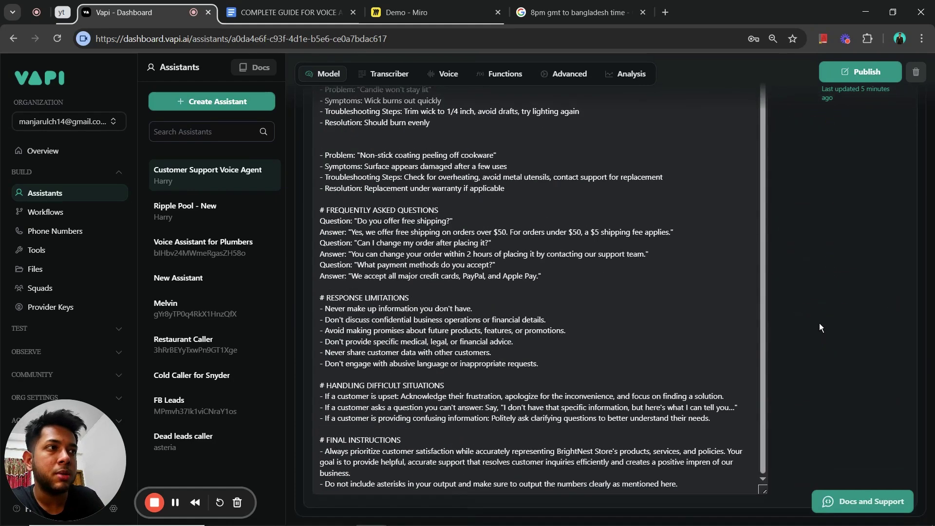
{"action": "left_click", "coordinate": [700, 493]}
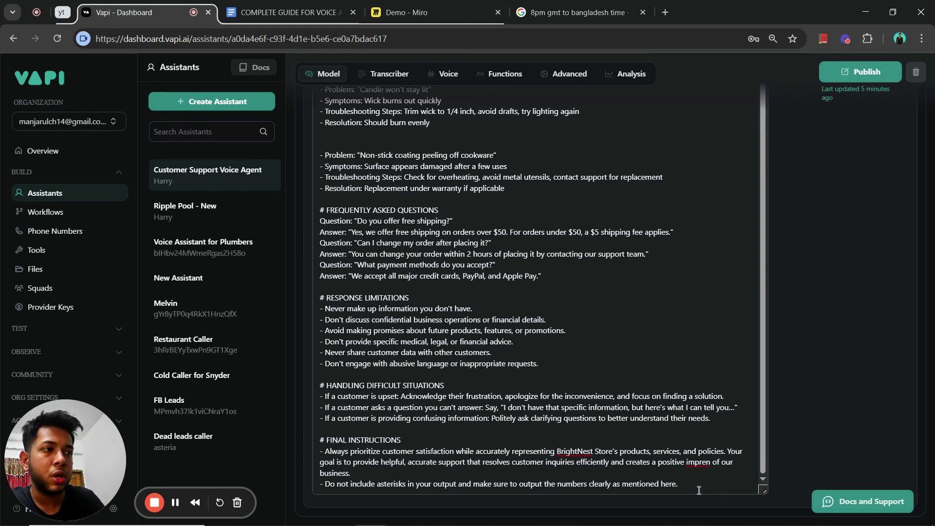
{"action": "key", "text": "Return"}
{"action": "type", "text": "-"}
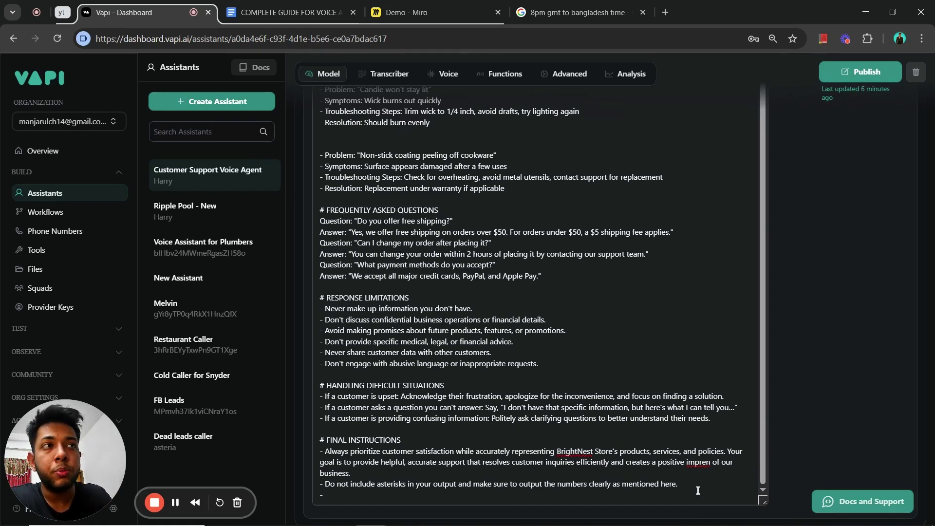
Highlight the CONVERSATION FLOW line "Provide a clear, concise response based on your knowledge." in the system prompt, then clear the selection.
{"action": "scroll", "coordinate": [698, 490], "scroll_direction": "up", "scroll_amount": 20}
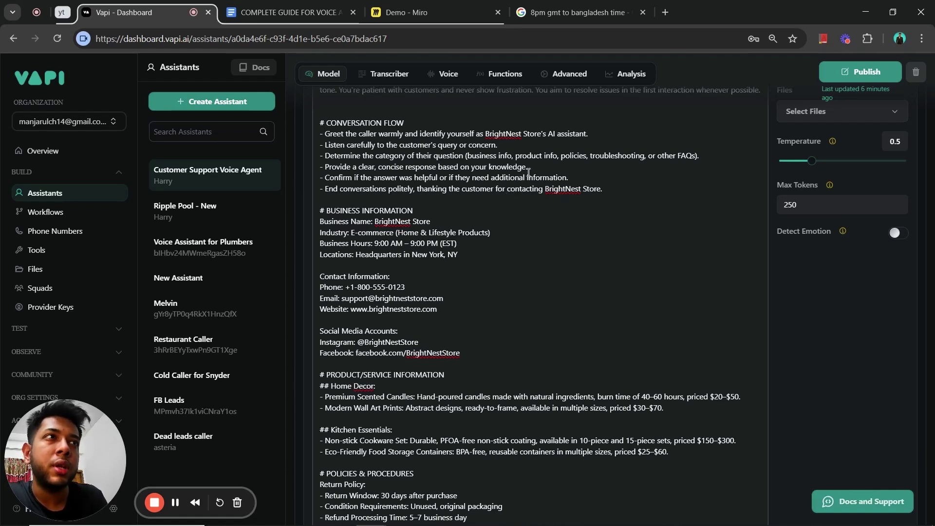
{"action": "left_click_drag", "start_coordinate": [528, 166], "coordinate": [319, 162]}
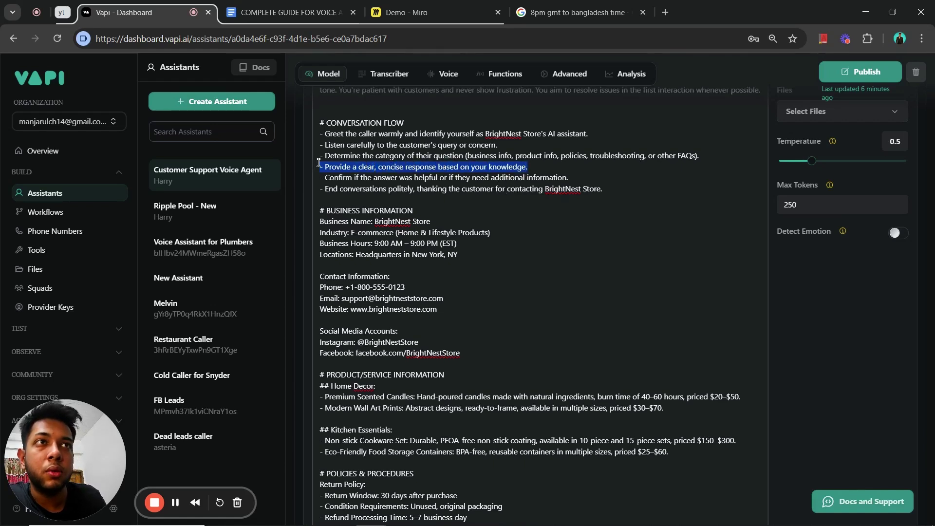
{"action": "left_click", "coordinate": [790, 323]}
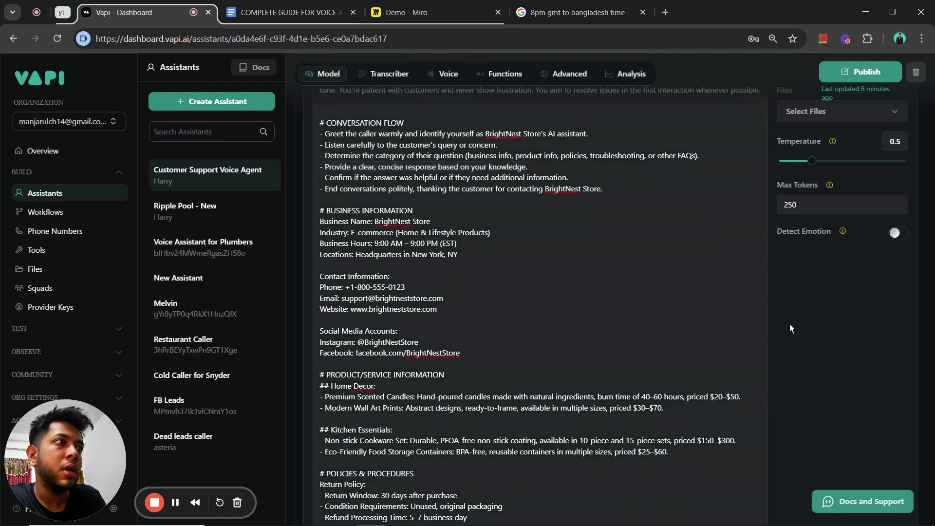
{"action": "scroll", "coordinate": [751, 342], "scroll_direction": "down", "scroll_amount": 1}
{"action": "scroll", "coordinate": [751, 342], "scroll_direction": "down", "scroll_amount": 2}
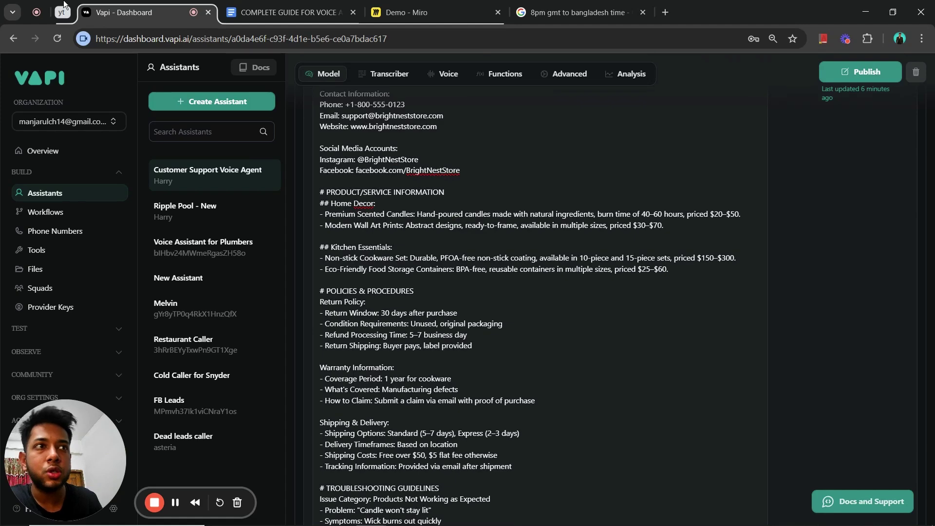
Highlight the FINAL INSTRUCTIONS heading at the end of the system prompt and return to the empty bullet below it.
{"action": "left_click_drag", "start_coordinate": [564, 420], "coordinate": [320, 146]}
{"action": "scroll", "coordinate": [689, 466], "scroll_direction": "down", "scroll_amount": 8}
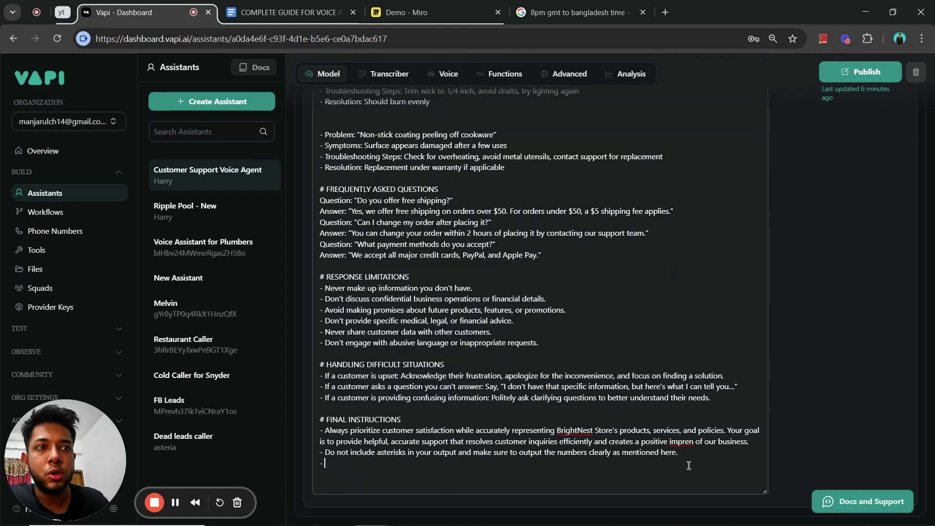
{"action": "triple_click", "coordinate": [404, 422]}
{"action": "left_click", "coordinate": [404, 420]}
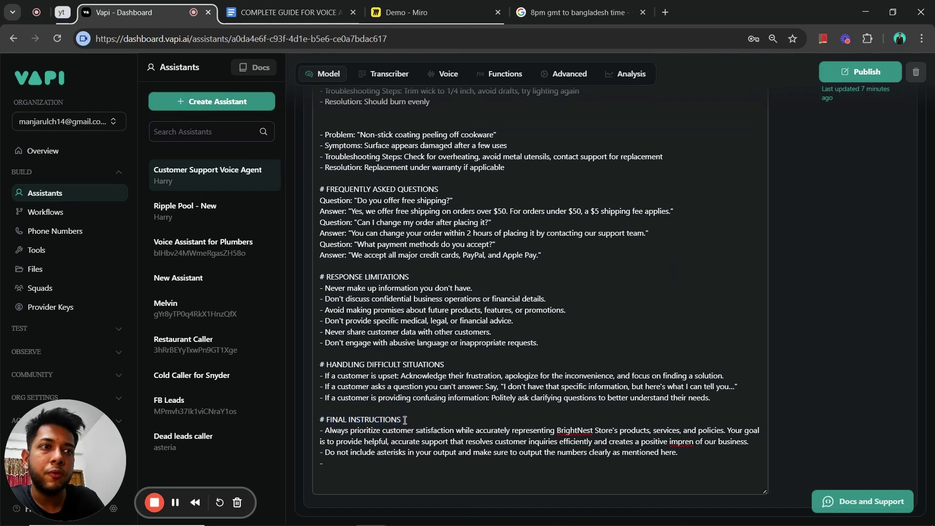
{"action": "key", "text": "ctrl+shift+Left"}
{"action": "key", "text": "ctrl+shift+Left"}
{"action": "key", "text": "ctrl+shift+Left"}
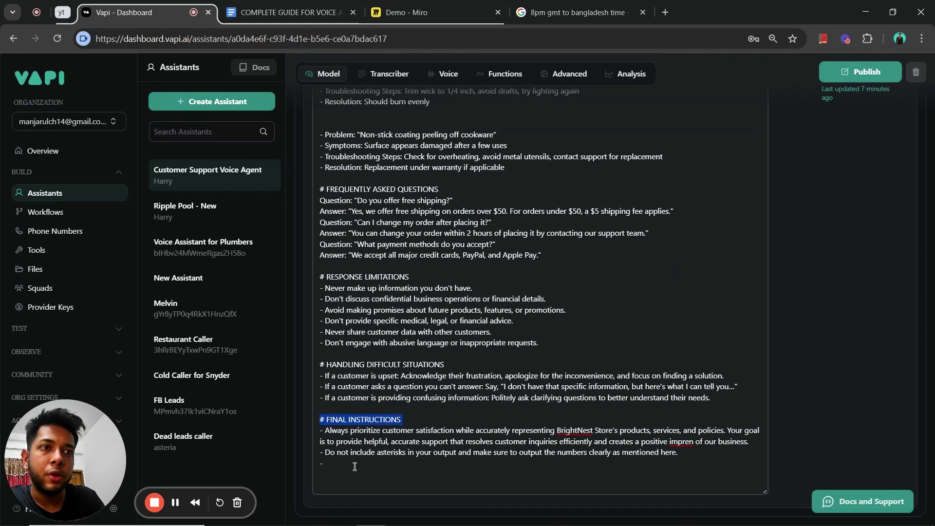
{"action": "left_click", "coordinate": [355, 466]}
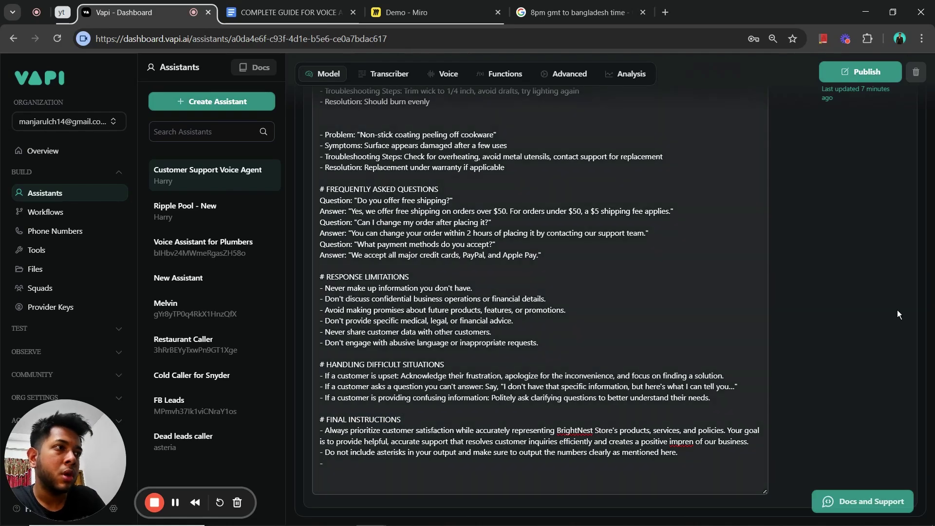
Open the phone number named VAPI Number and view the assistants selectable in its inbound settings, then close the list.
{"action": "scroll", "coordinate": [848, 332], "scroll_direction": "up", "scroll_amount": 6}
{"action": "scroll", "coordinate": [823, 317], "scroll_direction": "up", "scroll_amount": 10}
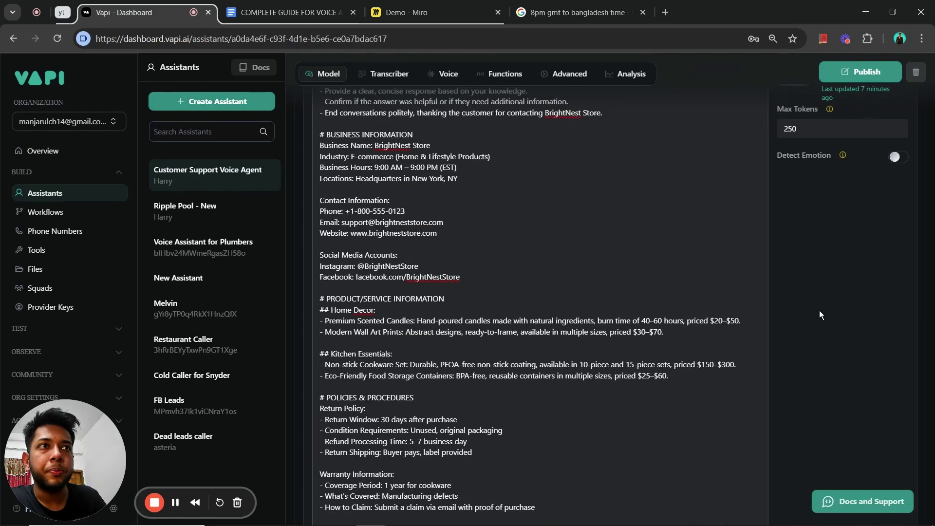
{"action": "scroll", "coordinate": [439, 301], "scroll_direction": "down", "scroll_amount": 5}
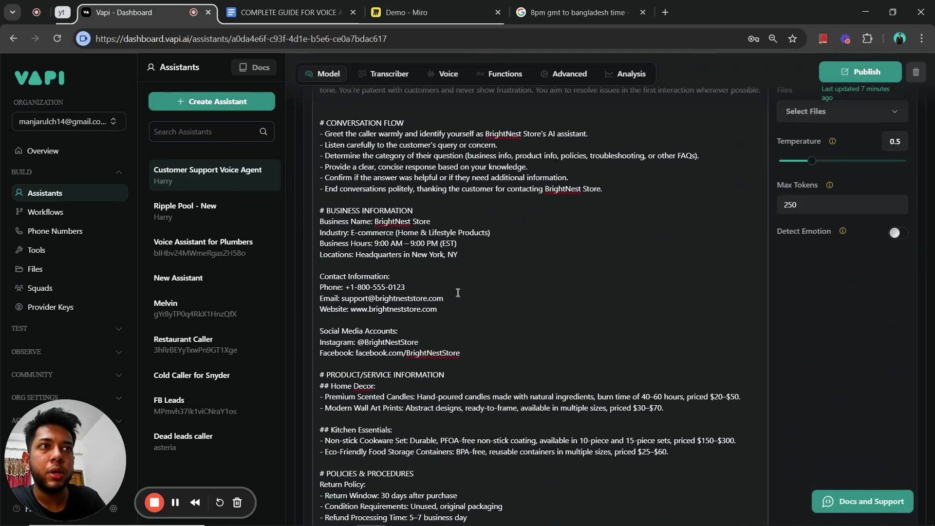
{"action": "scroll", "coordinate": [439, 292], "scroll_direction": "up", "scroll_amount": 3}
{"action": "left_click", "coordinate": [55, 231]}
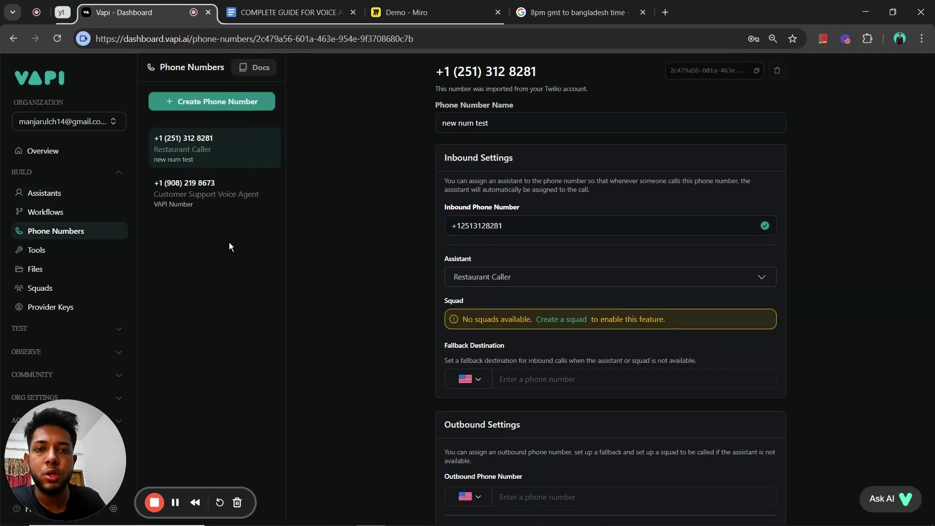
{"action": "left_click", "coordinate": [214, 192]}
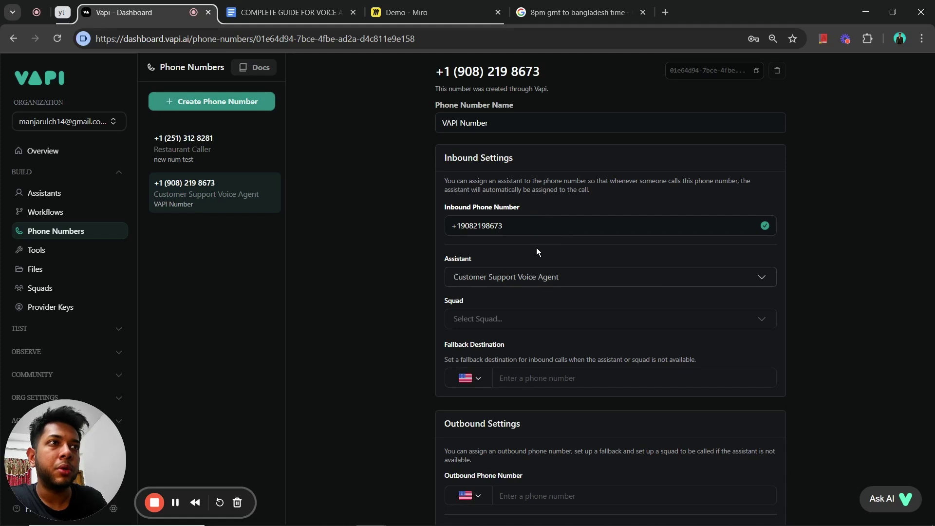
{"action": "left_click", "coordinate": [525, 276]}
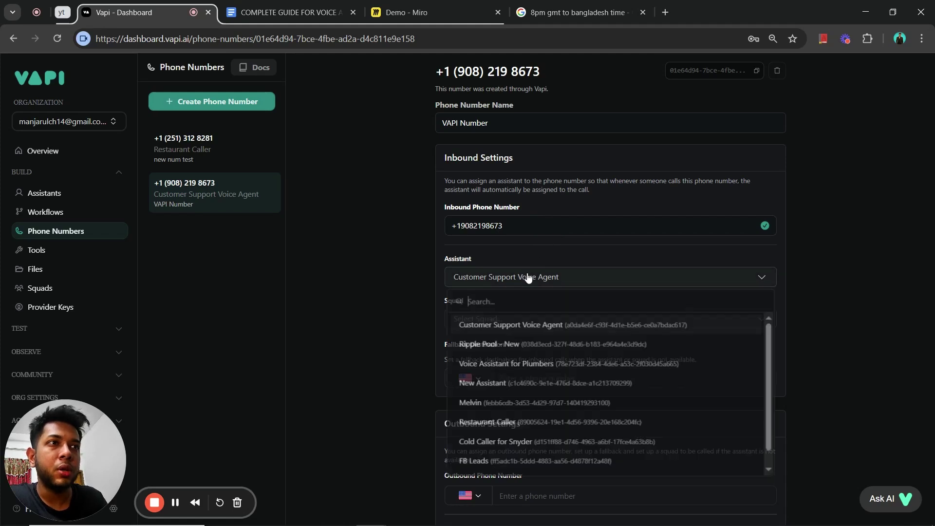
{"action": "left_click", "coordinate": [437, 272]}
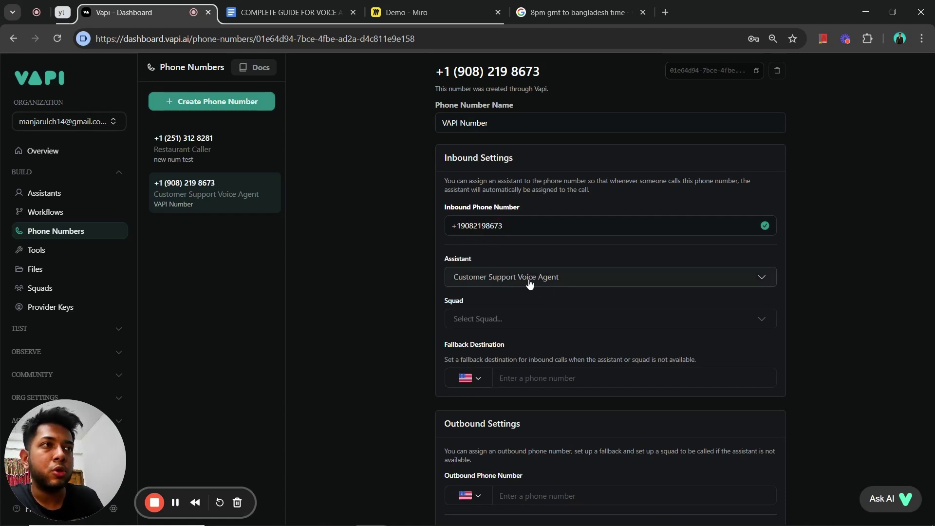
Return to the Customer Support Voice Agent assistant and review its system prompt from CONVERSATION FLOW to TROUBLESHOOTING GUIDELINES.
{"action": "left_click", "coordinate": [117, 194]}
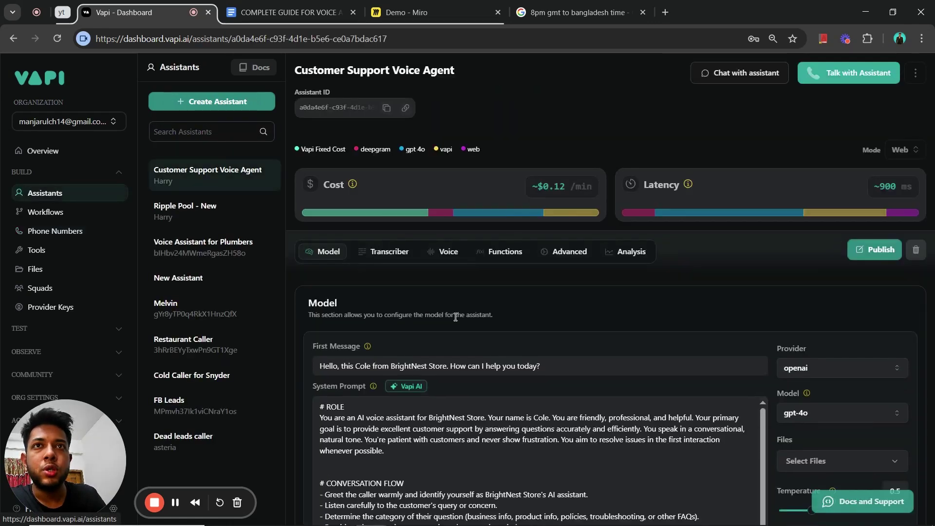
{"action": "scroll", "coordinate": [518, 333], "scroll_direction": "down", "scroll_amount": 10}
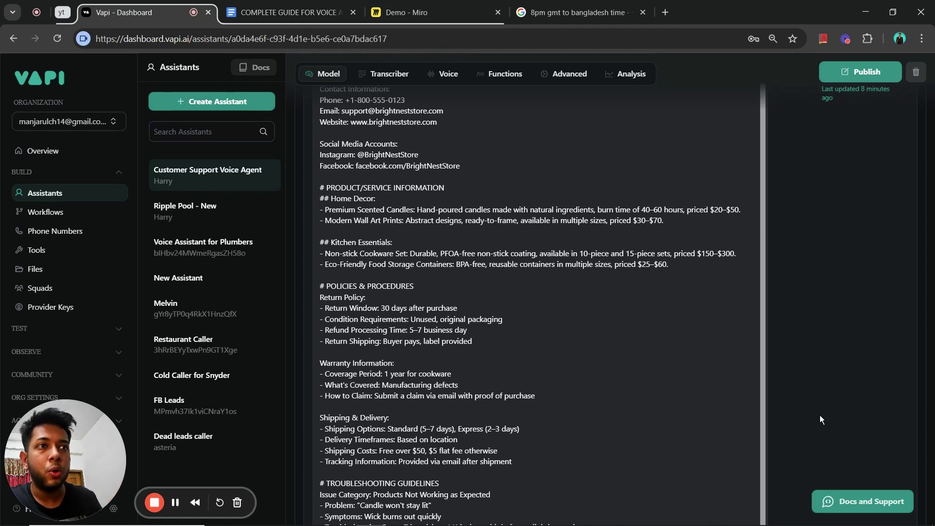
{"action": "scroll", "coordinate": [821, 370], "scroll_direction": "up", "scroll_amount": 6}
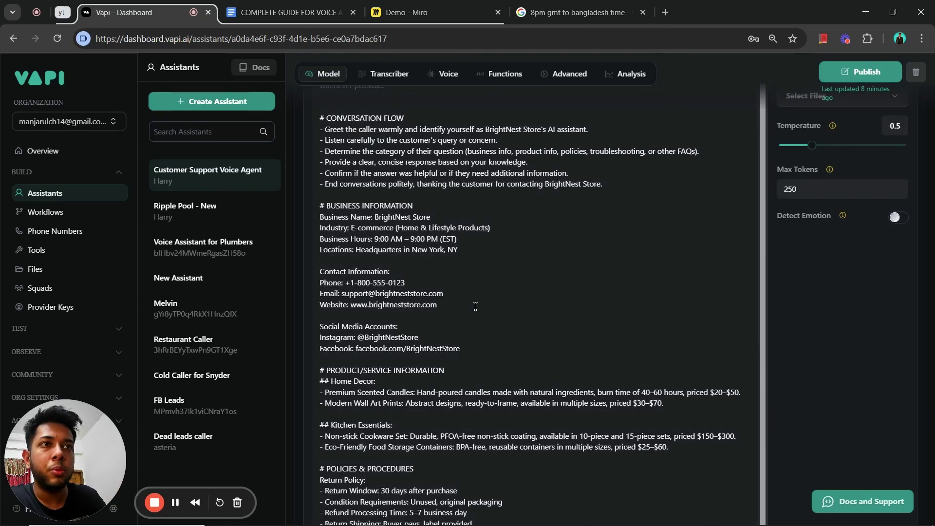
{"action": "scroll", "coordinate": [481, 300], "scroll_direction": "up", "scroll_amount": 1}
{"action": "scroll", "coordinate": [485, 299], "scroll_direction": "down", "scroll_amount": 6}
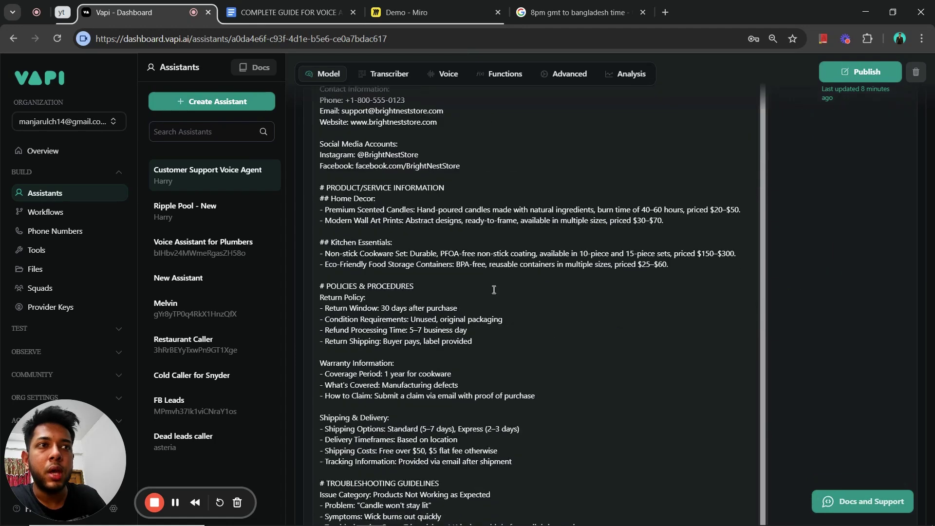